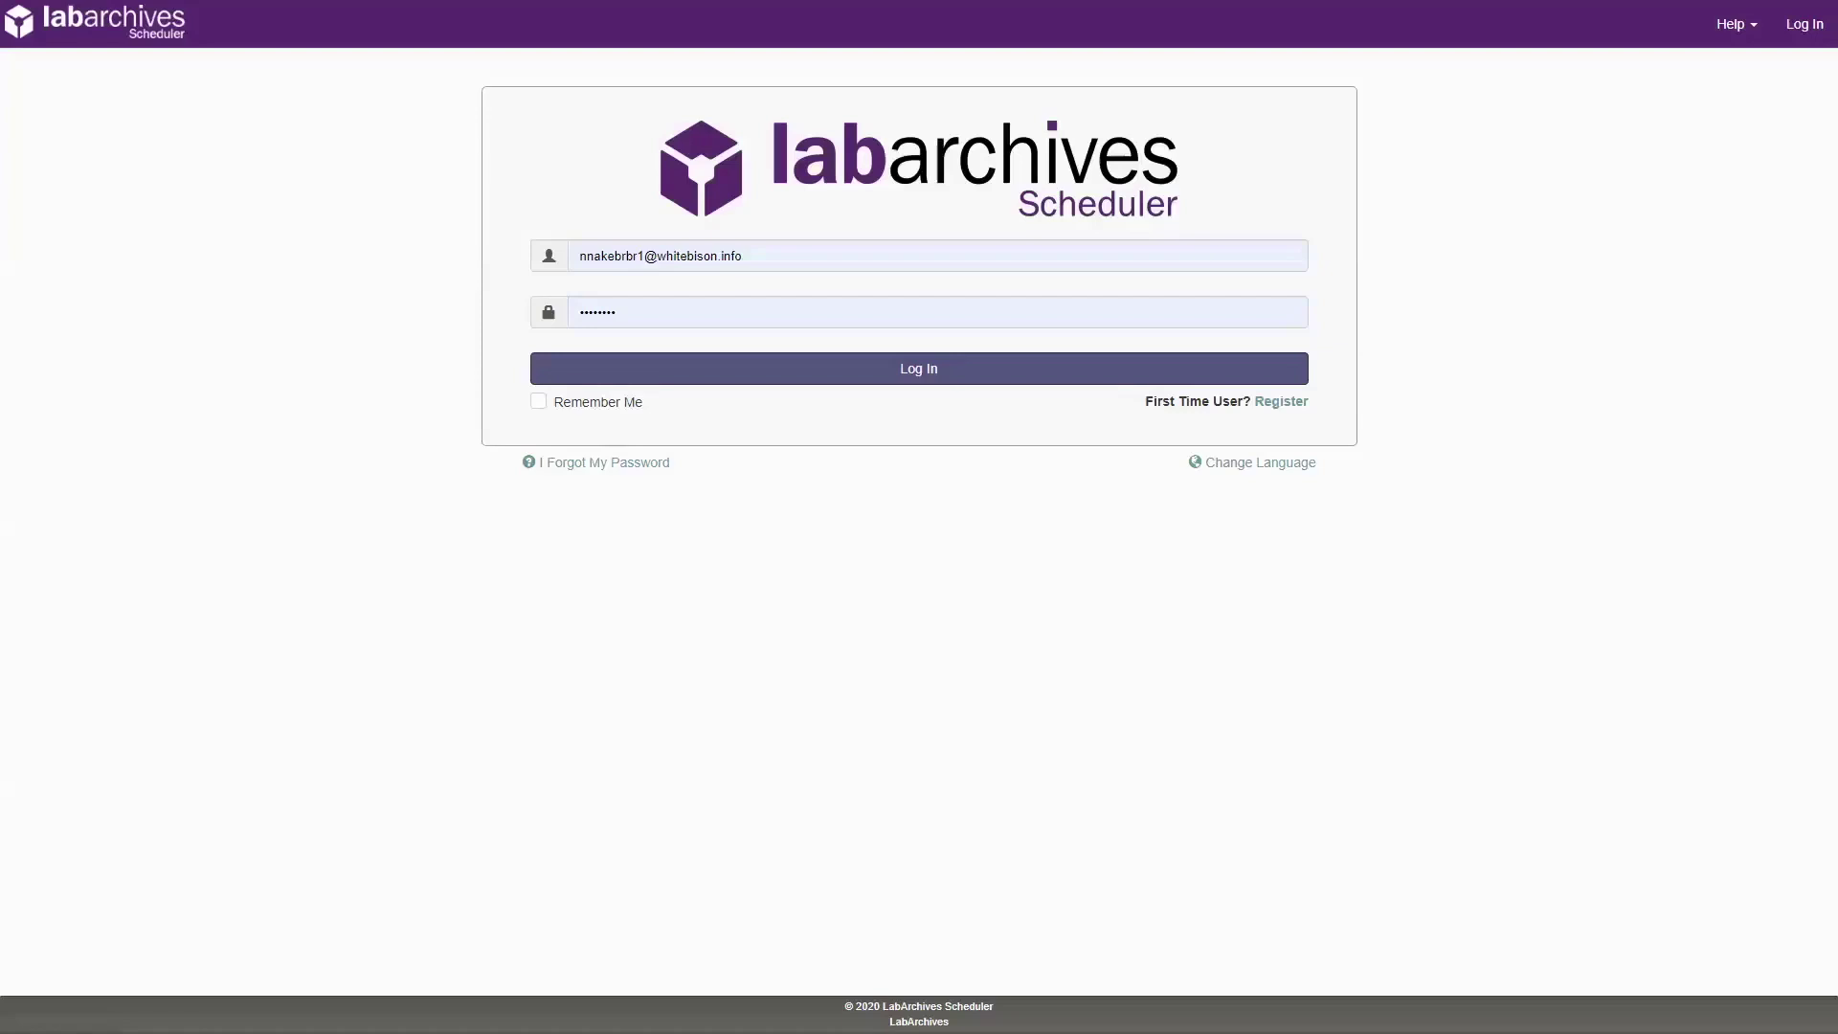
# - Log in with the credentials already filled in and look through the dashboard down to the resource availability
pyautogui.click(962, 383)
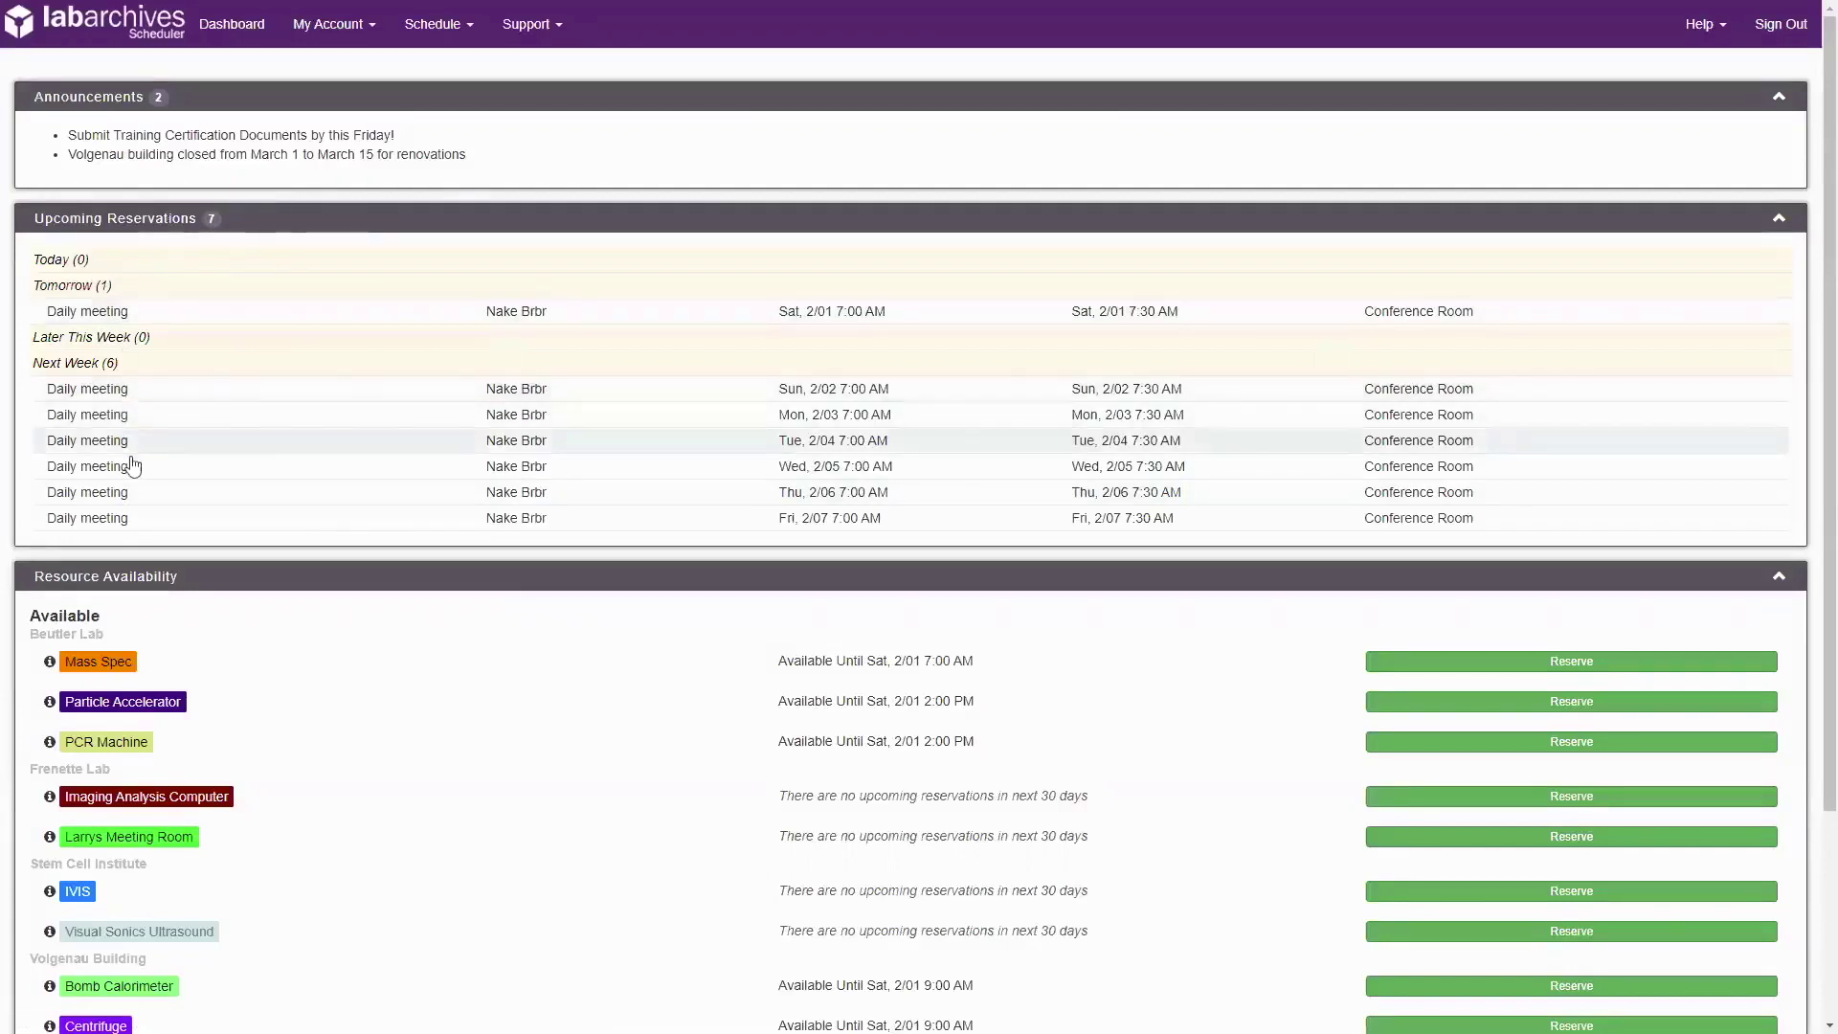
pyautogui.scroll(-3, 143, 563)
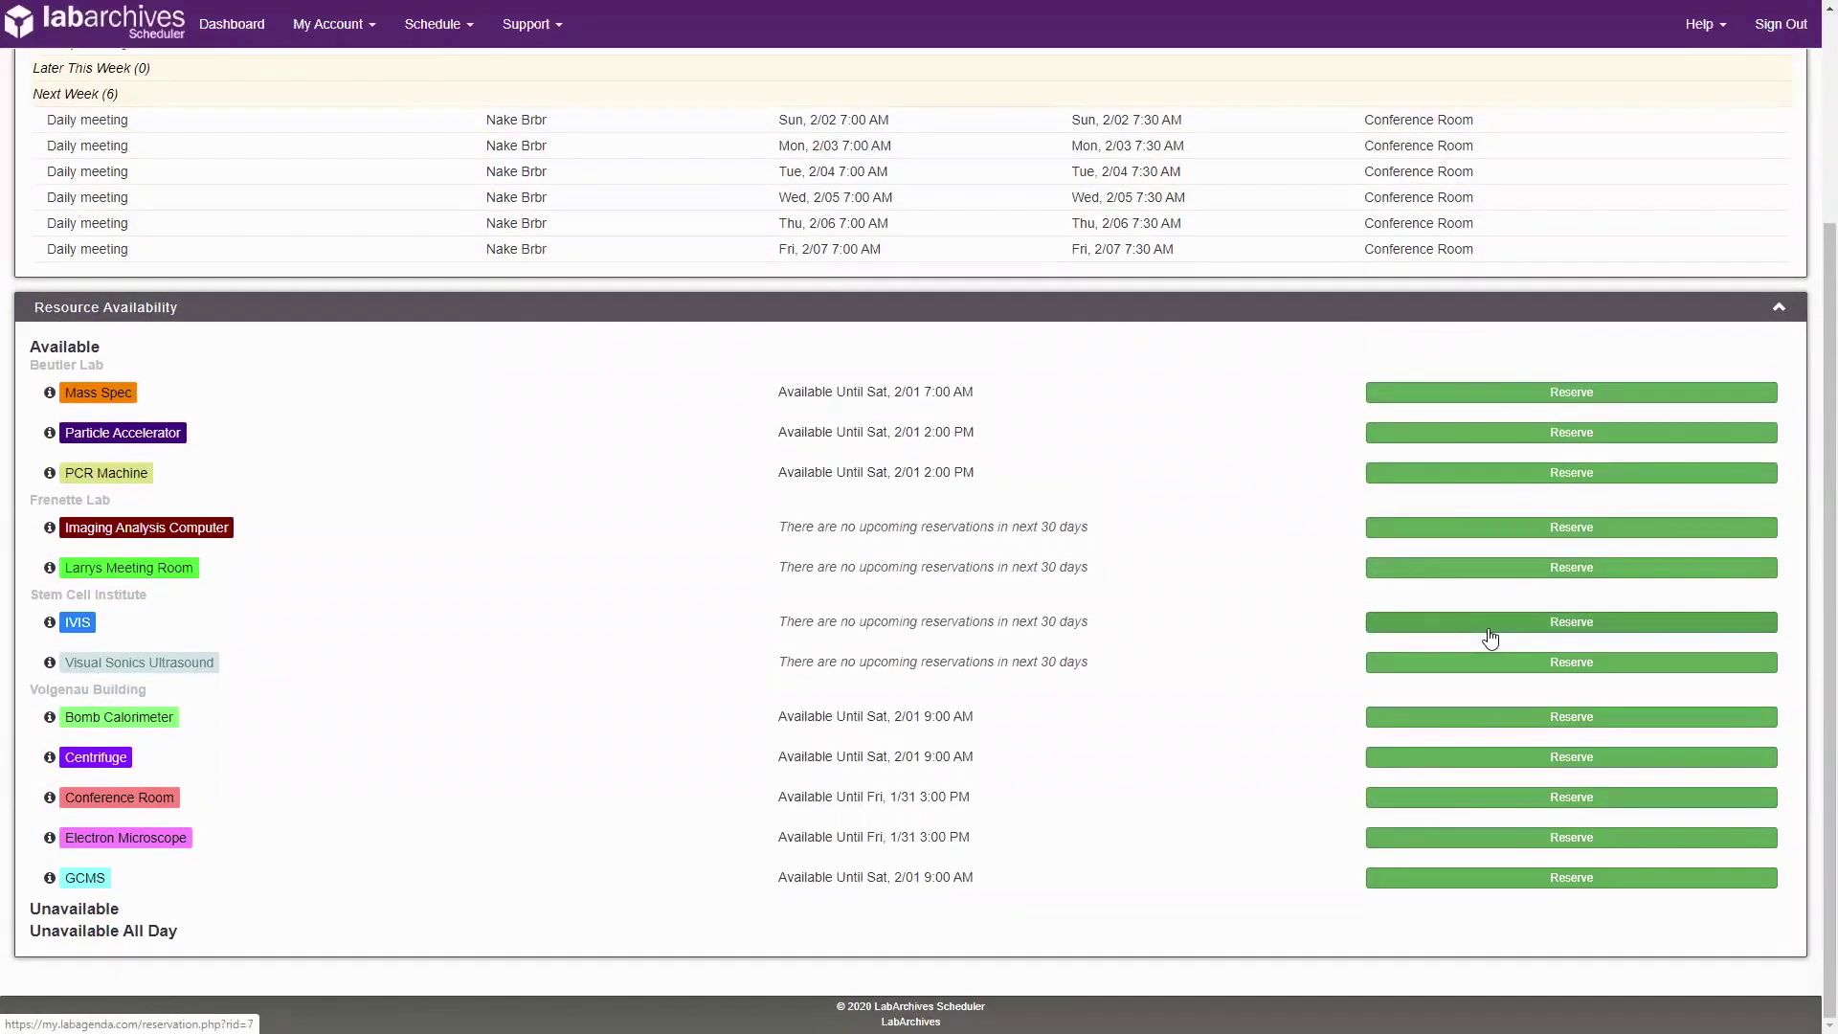
pyautogui.click(373, 35)
pyautogui.click(373, 36)
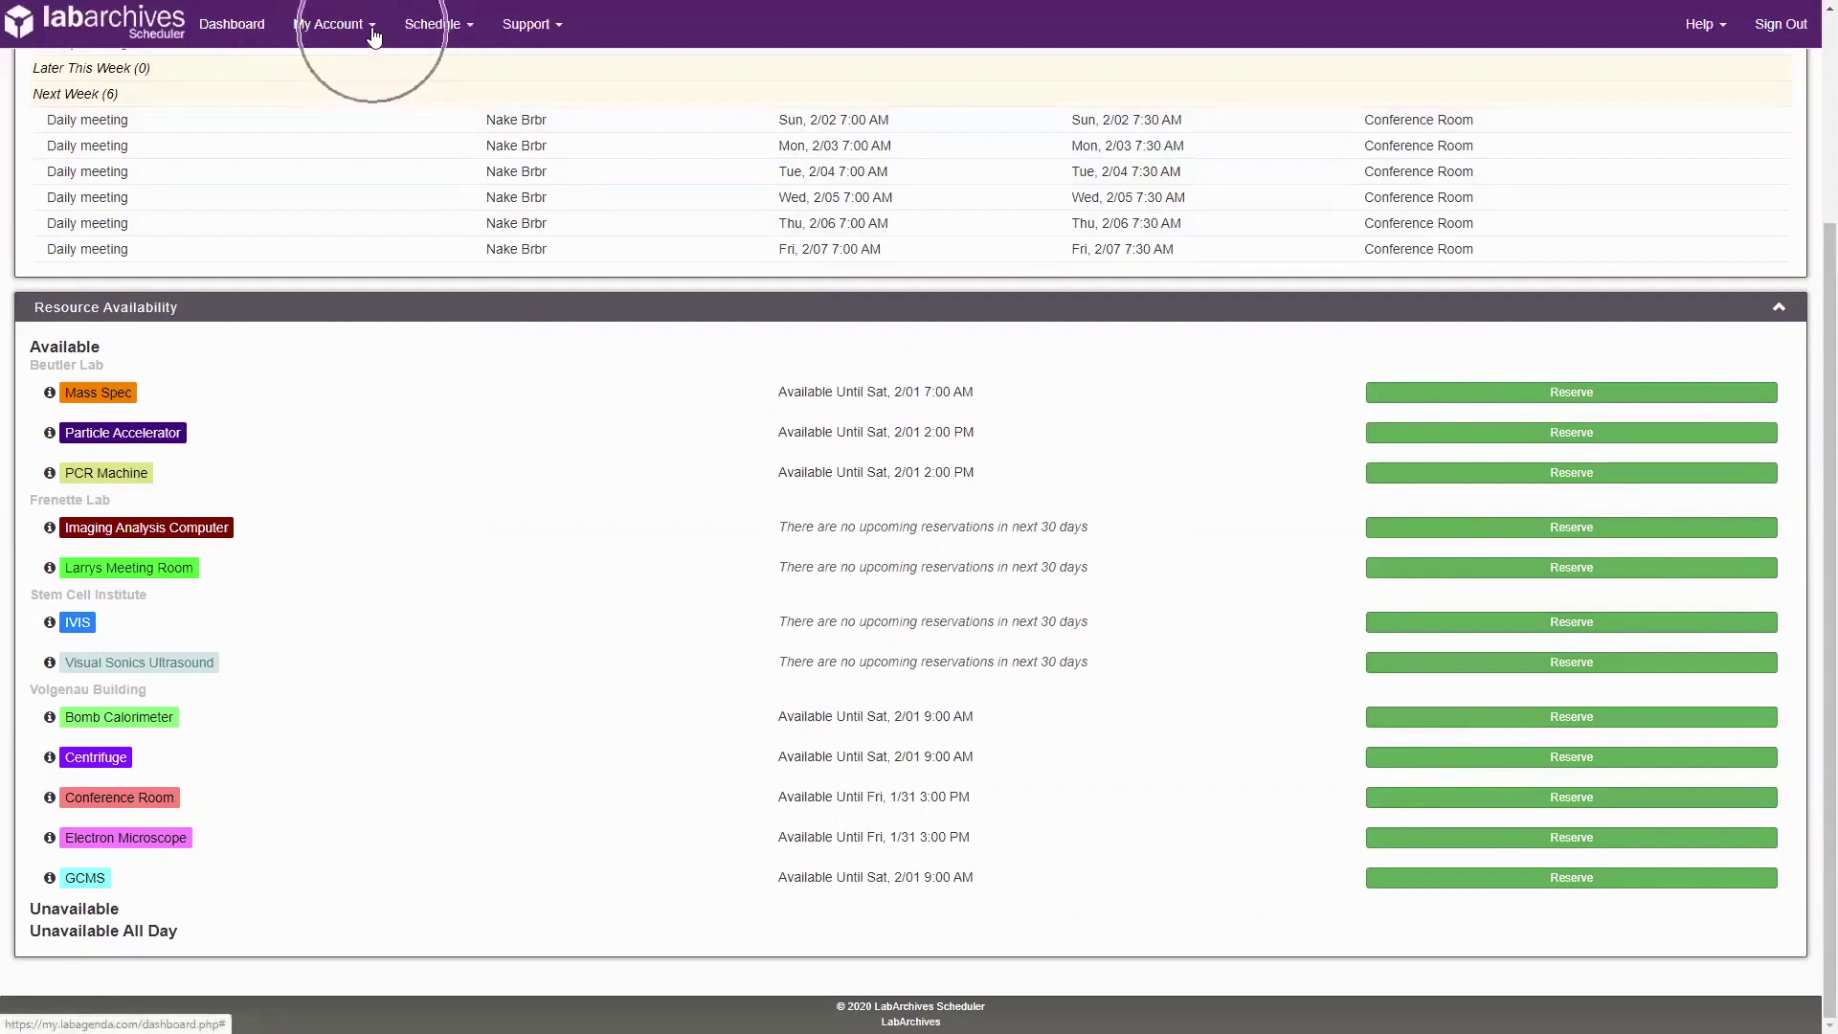
pyautogui.click(373, 35)
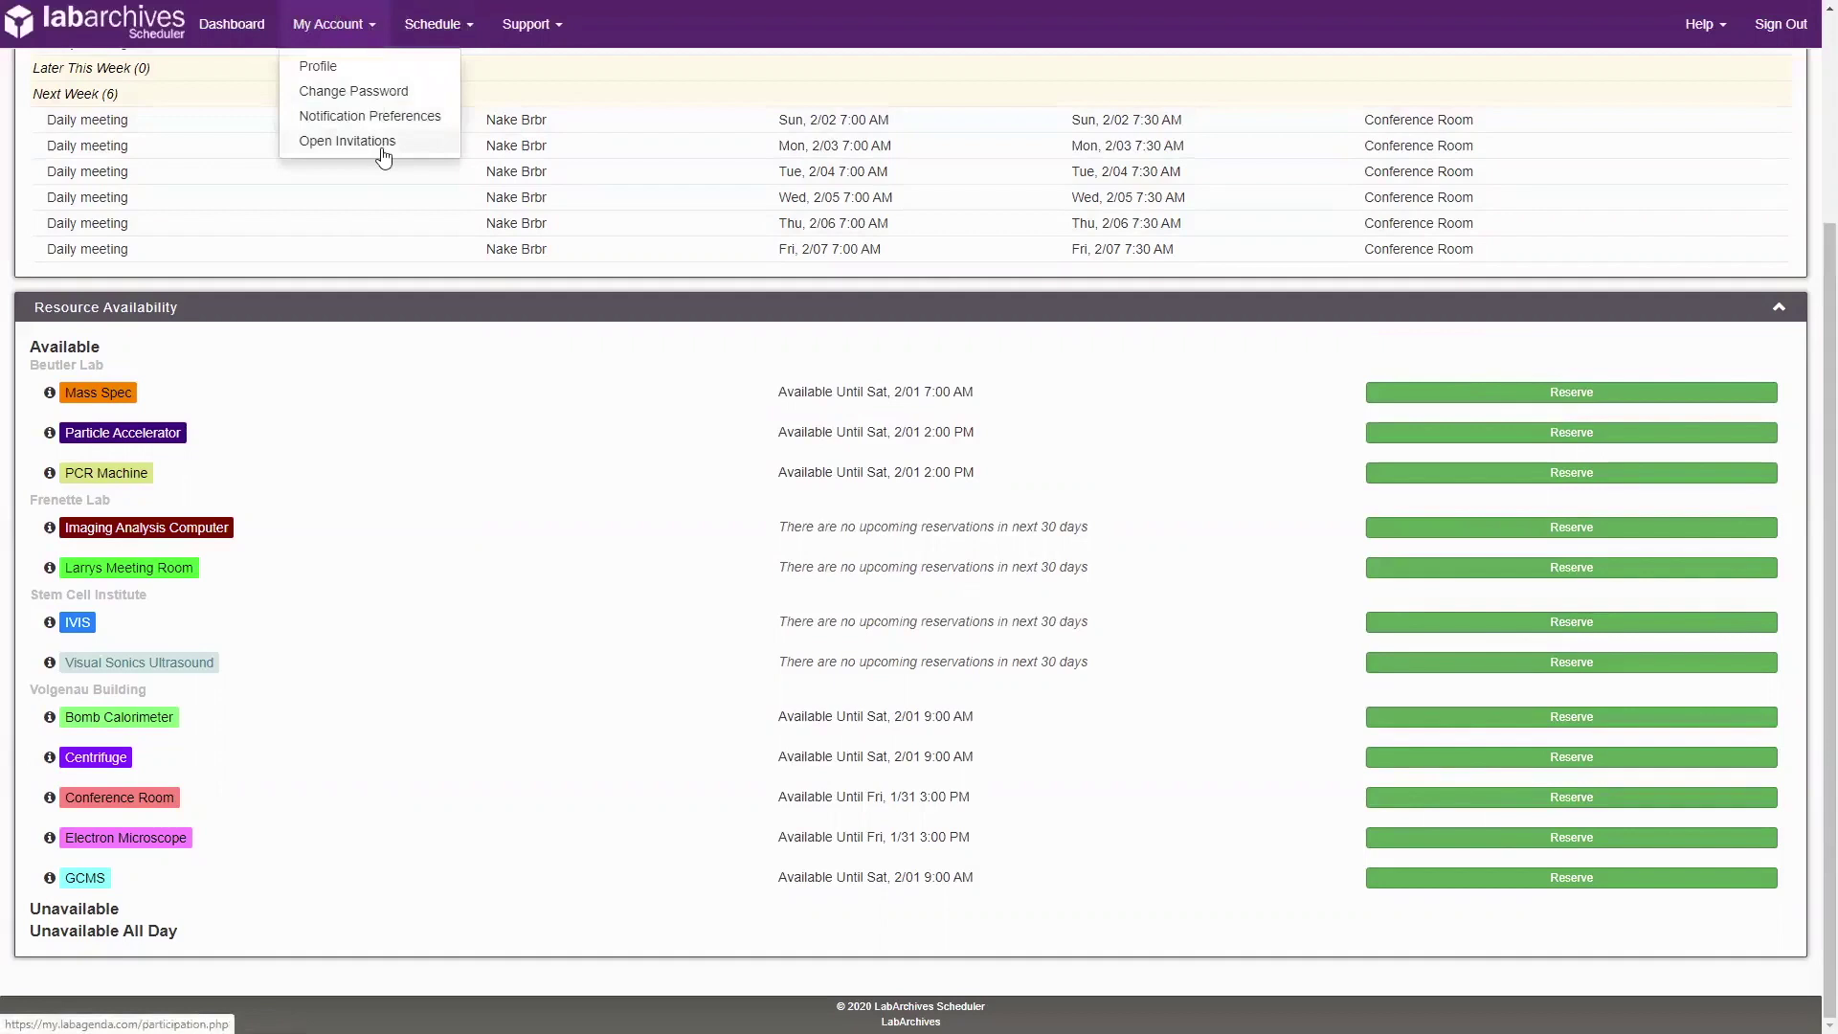
pyautogui.click(1146, 449)
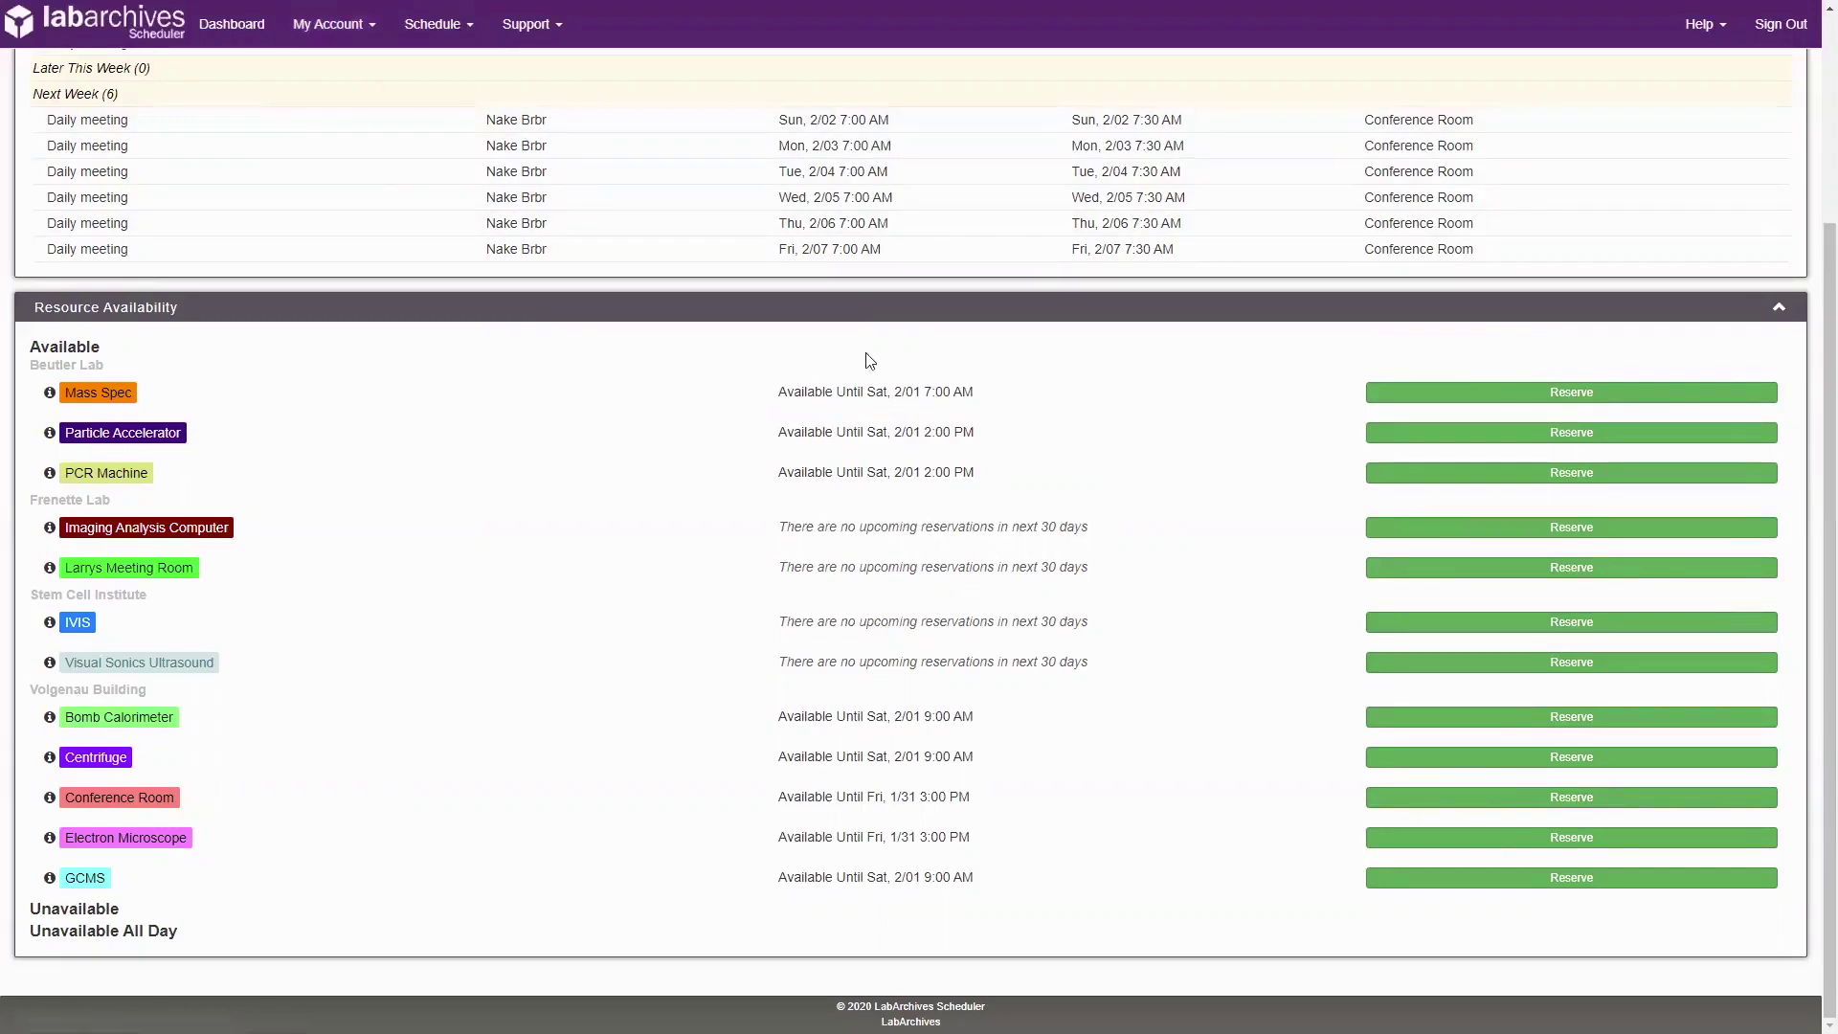
# - Open the bookings schedule and switch it from the Beutler Lab to the Volgenau Building
pyautogui.click(469, 28)
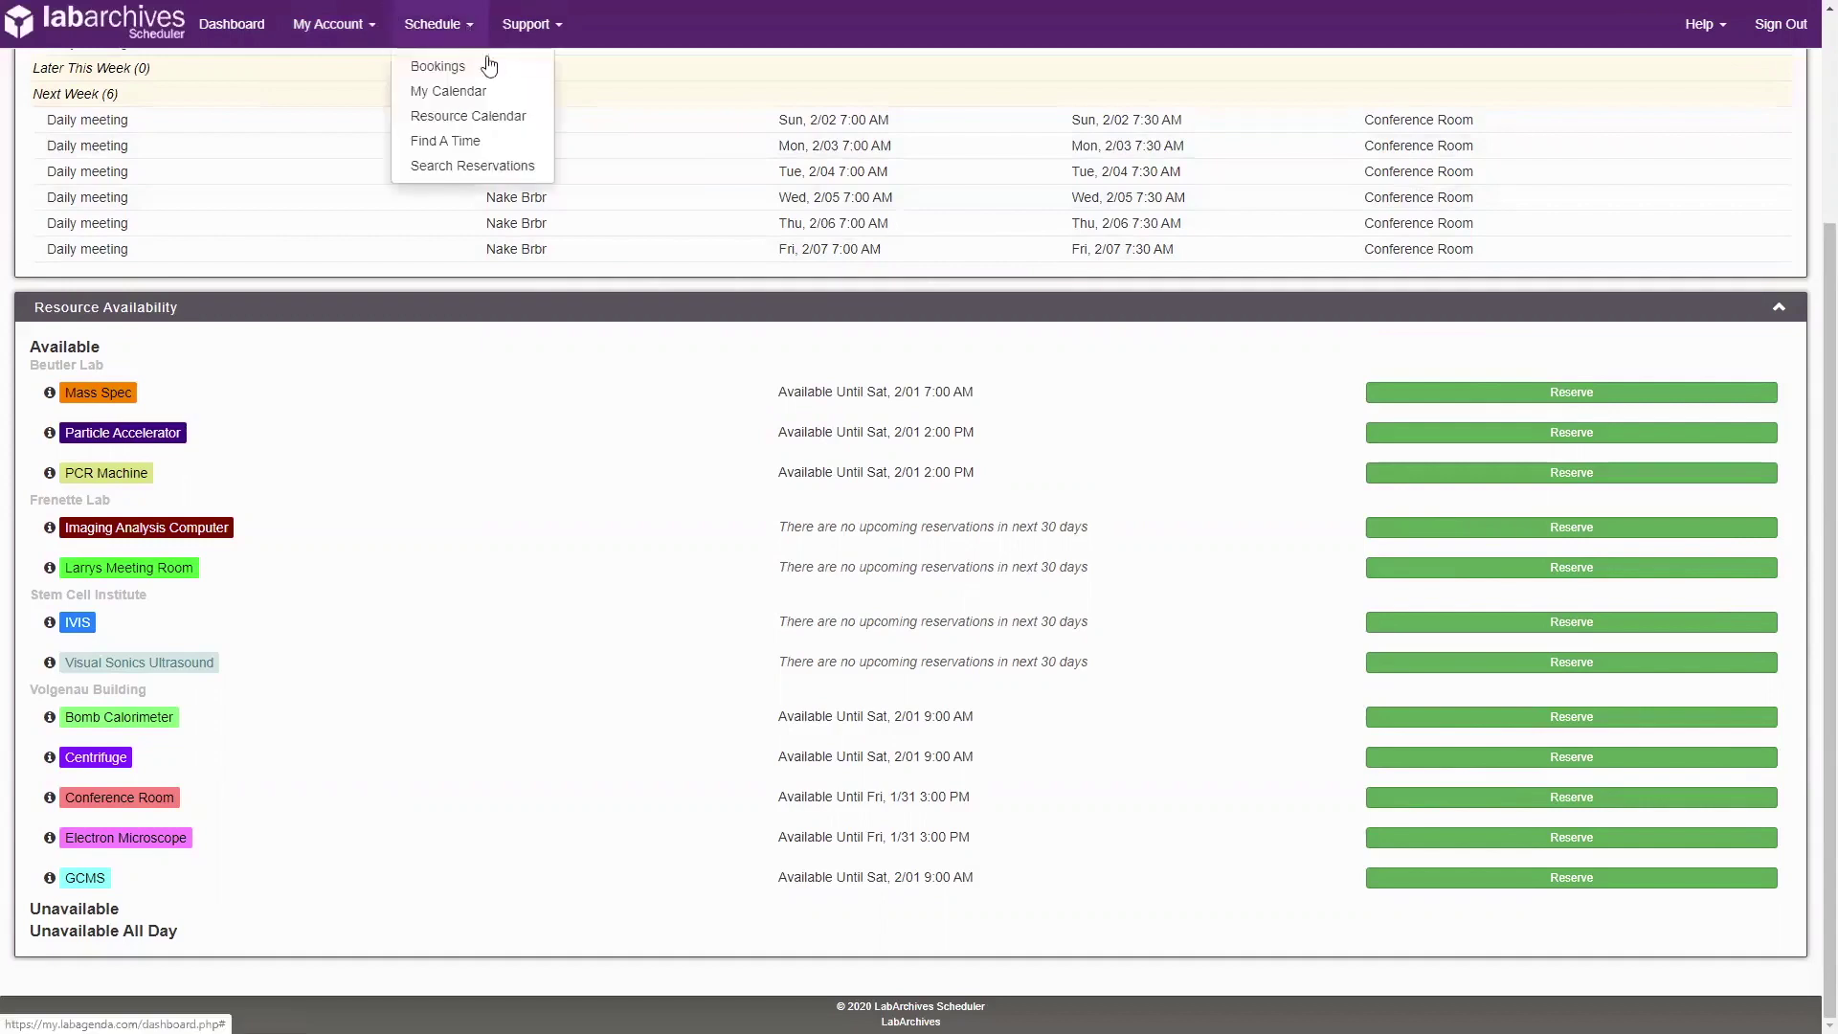
pyautogui.click(488, 64)
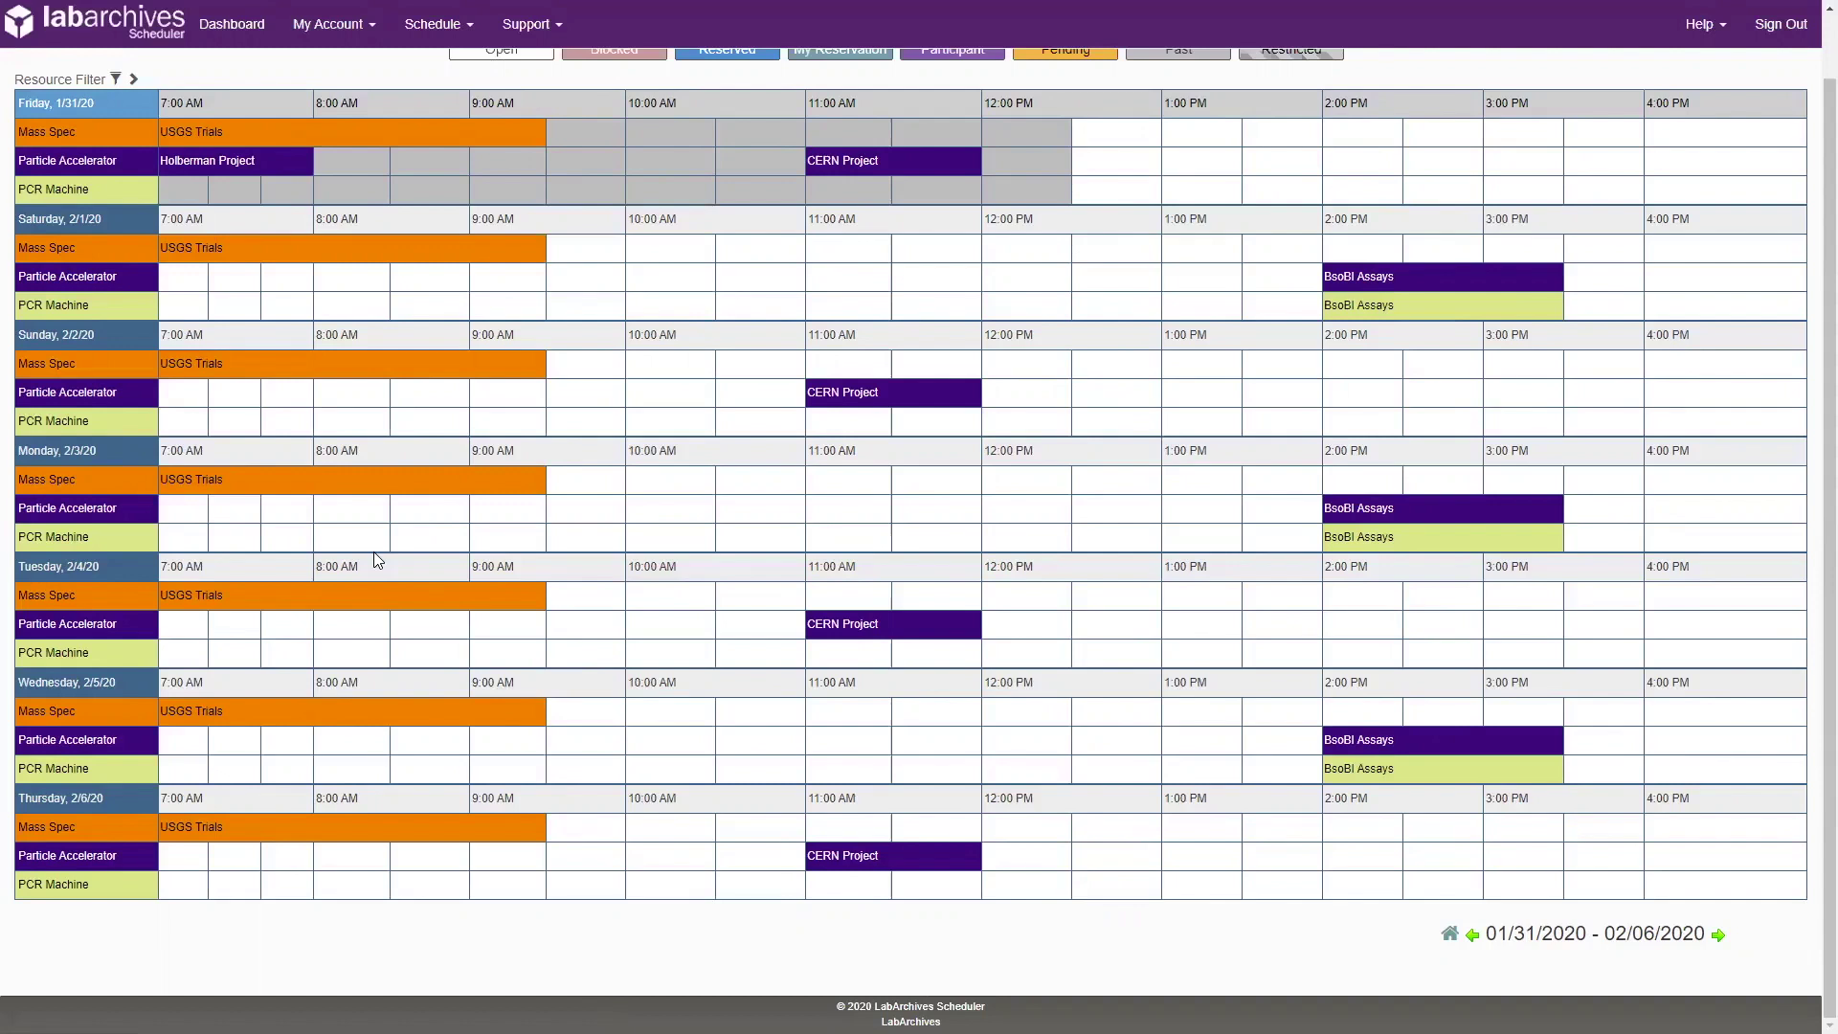
pyautogui.click(756, 366)
pyautogui.scroll(1, 751, 387)
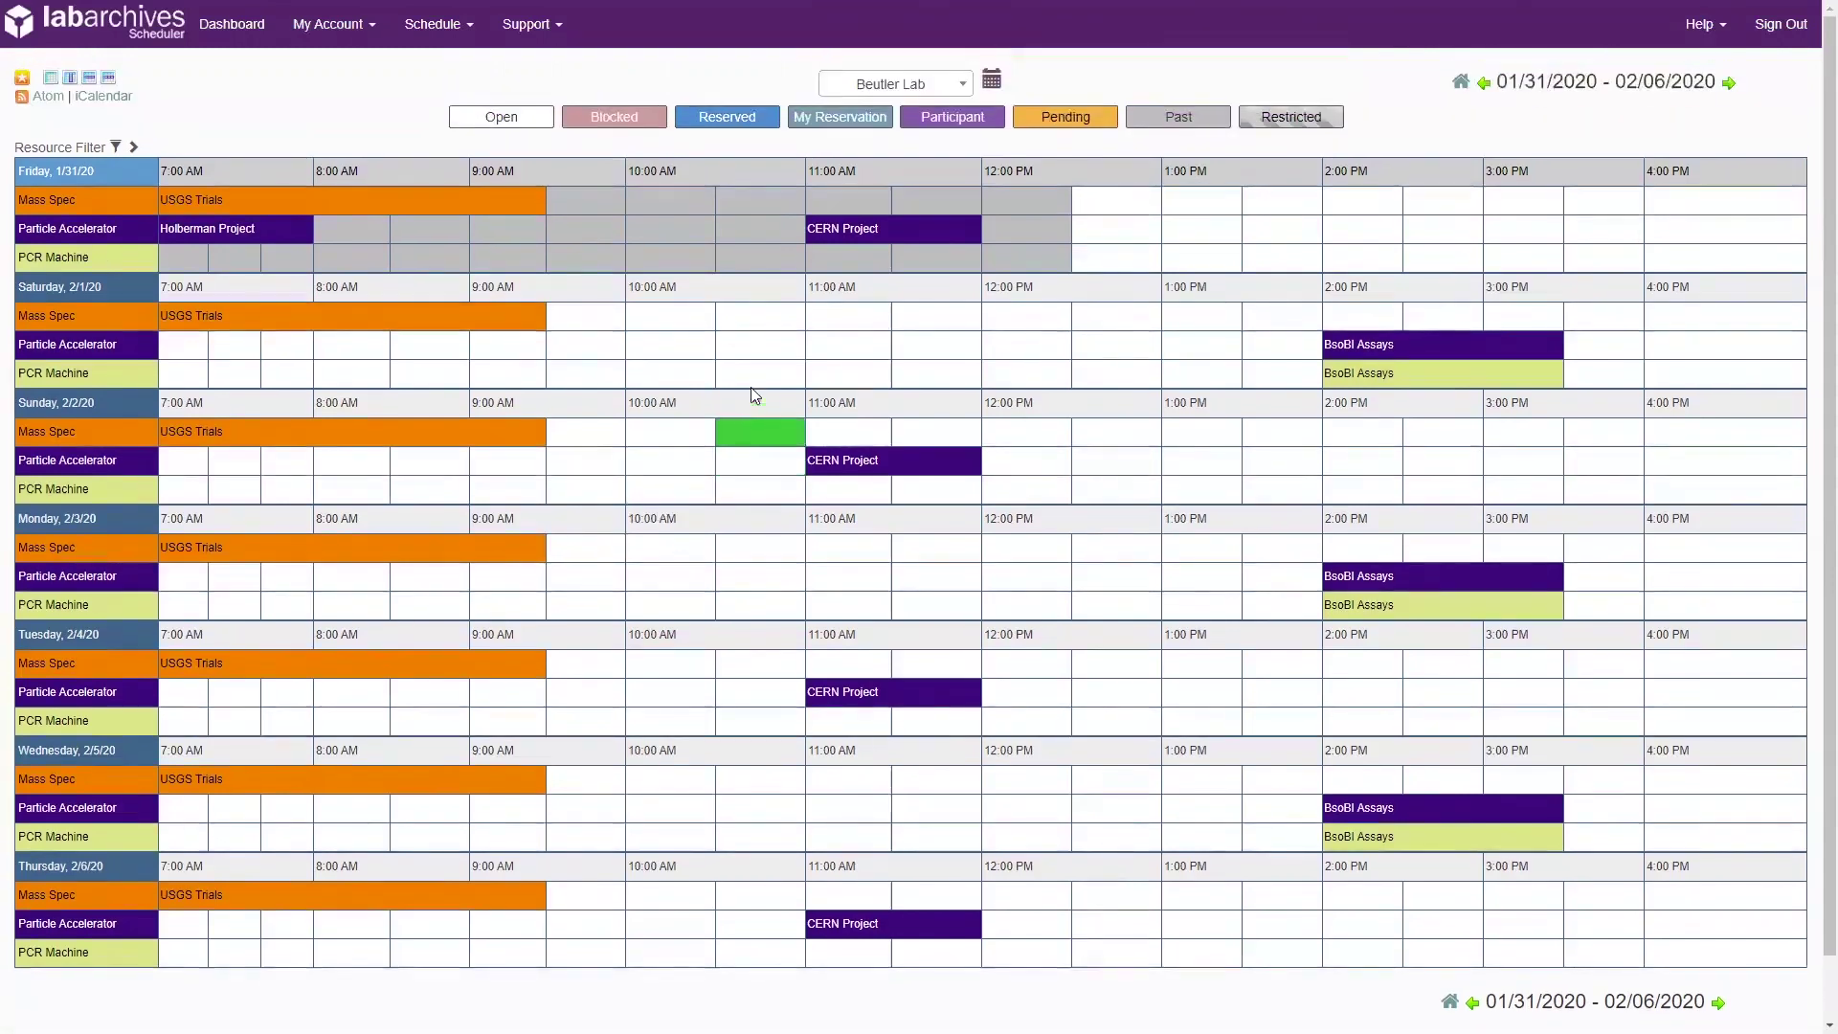
pyautogui.click(915, 86)
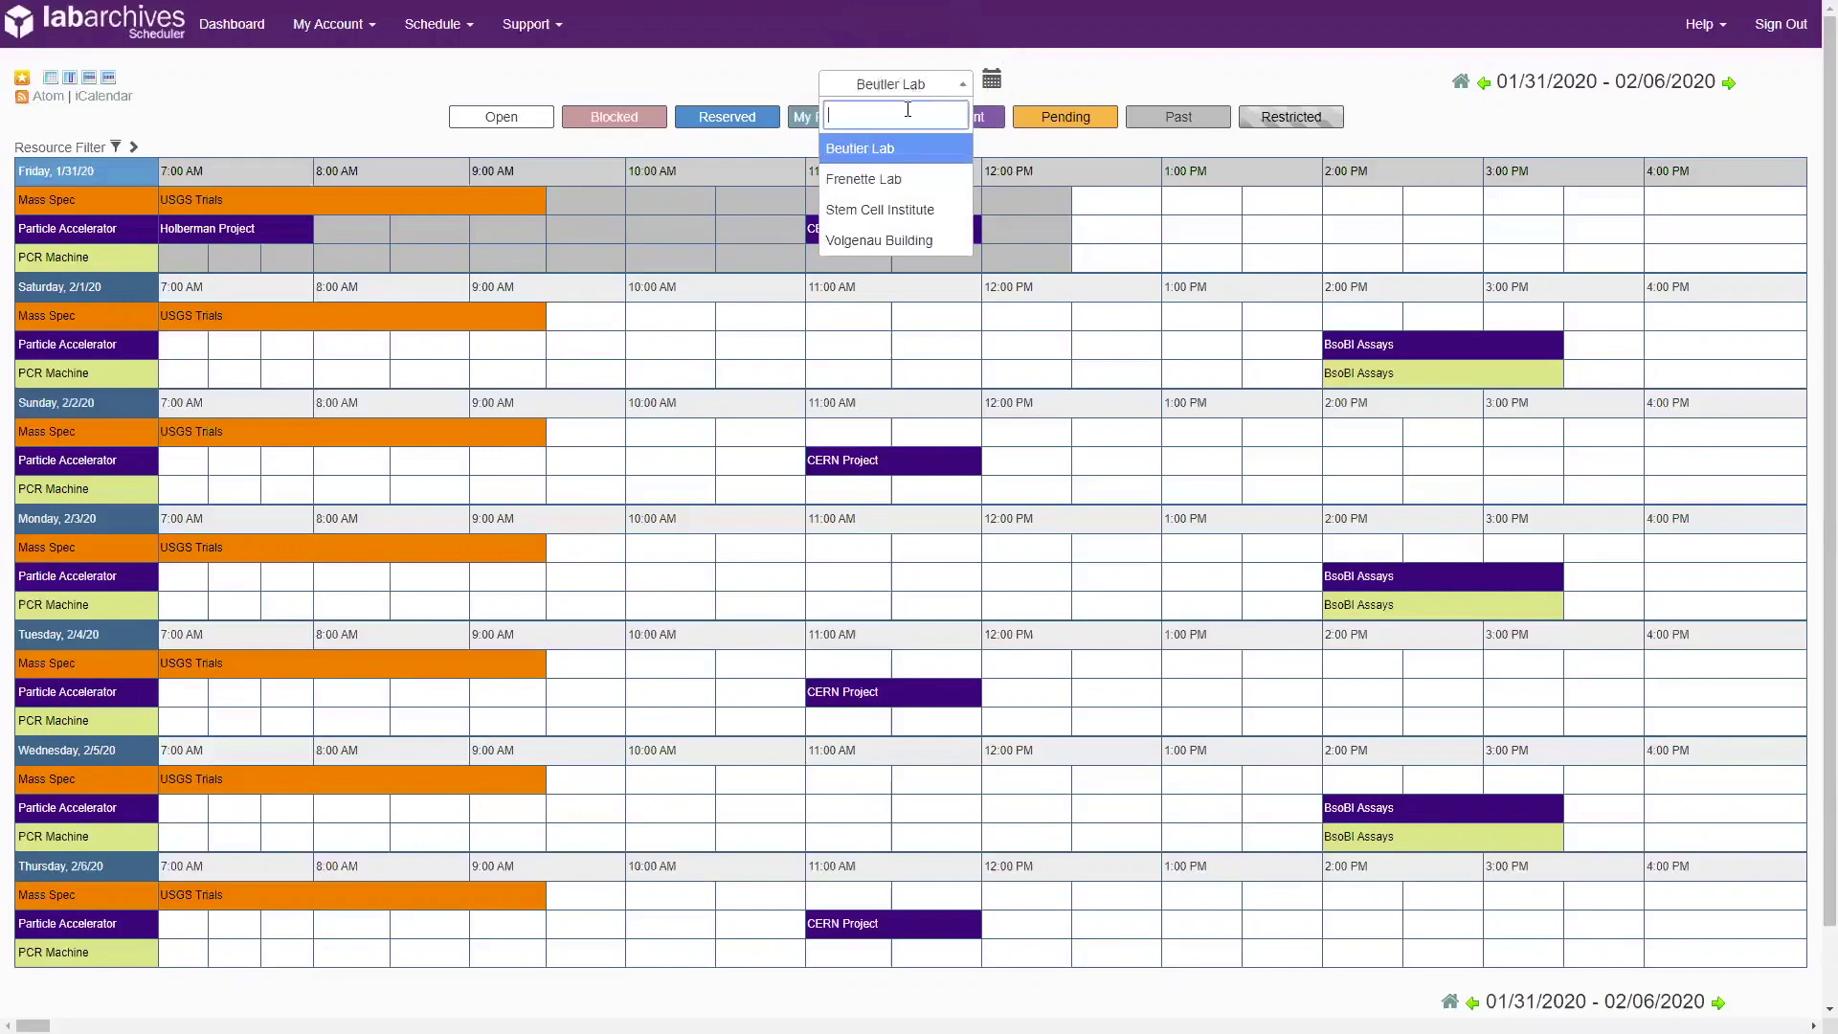
pyautogui.click(875, 251)
pyautogui.scroll(-1, 872, 247)
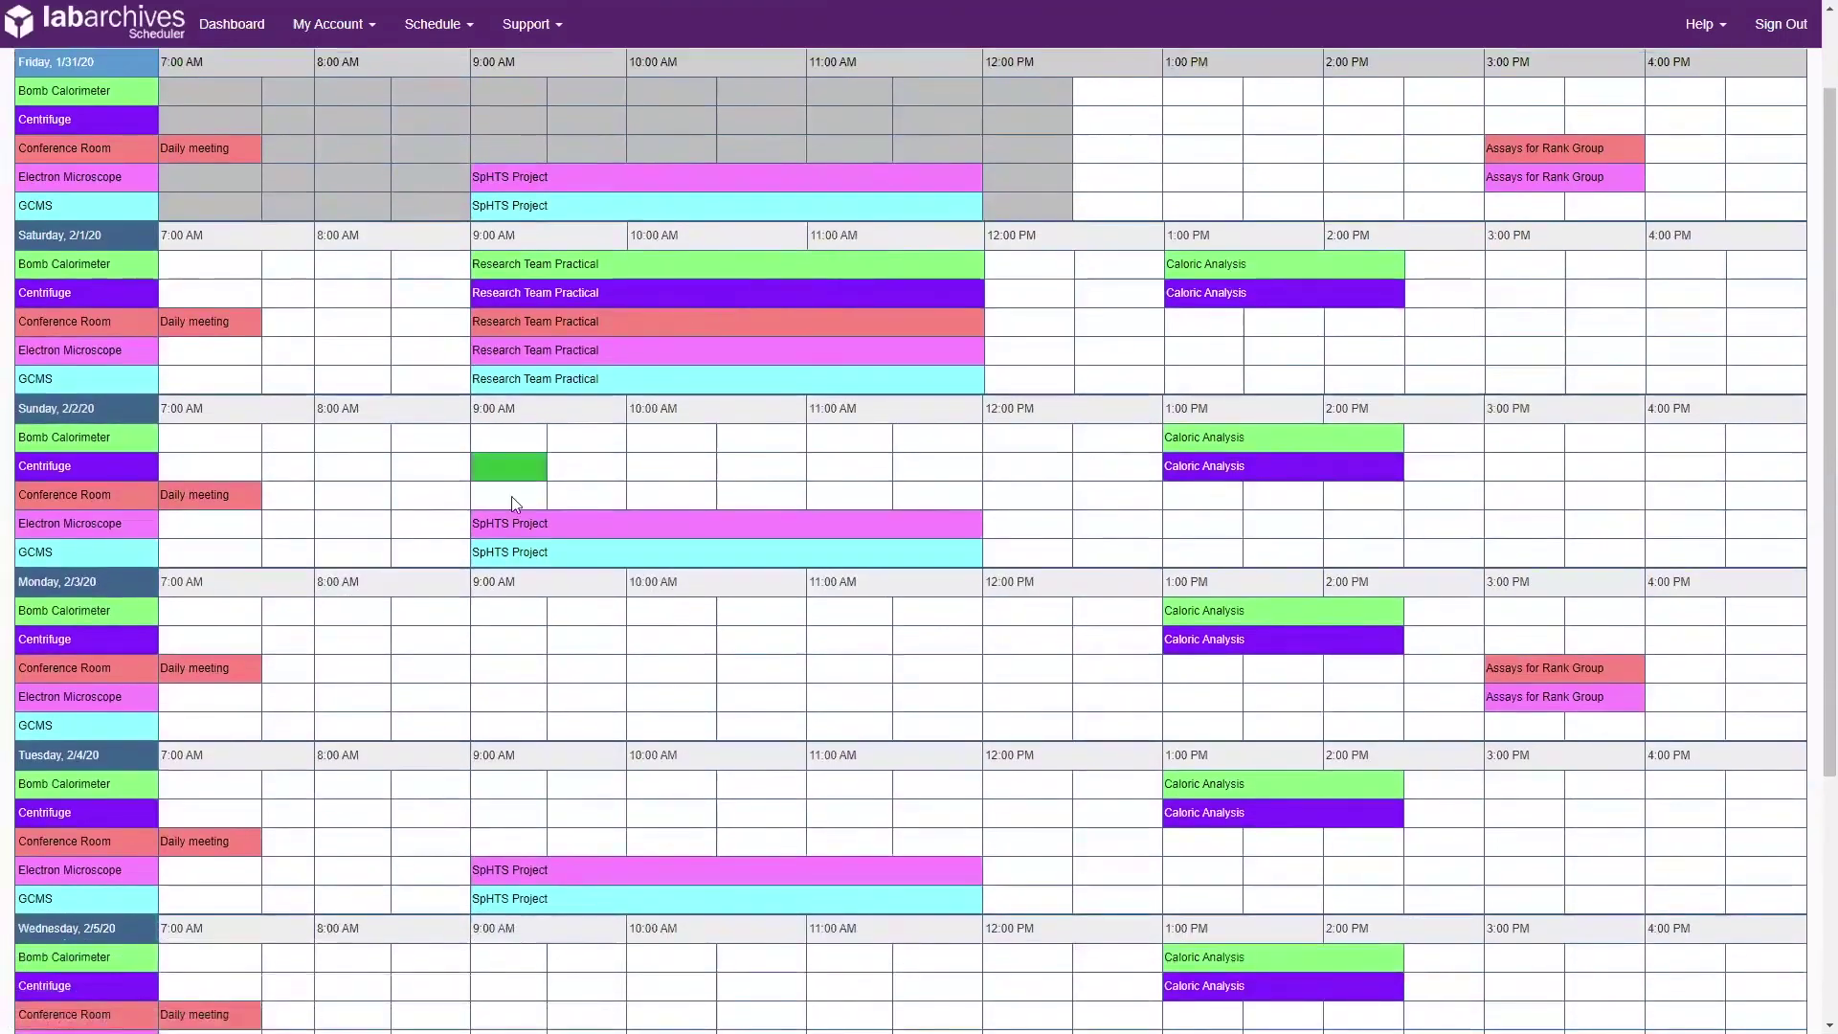
# - Start a new Bomb Calorimeter reservation for Monday 02/03/2020 from 8:30 AM to 11:00 AM
pyautogui.moveTo(467, 622); pyautogui.dragTo(739, 627)
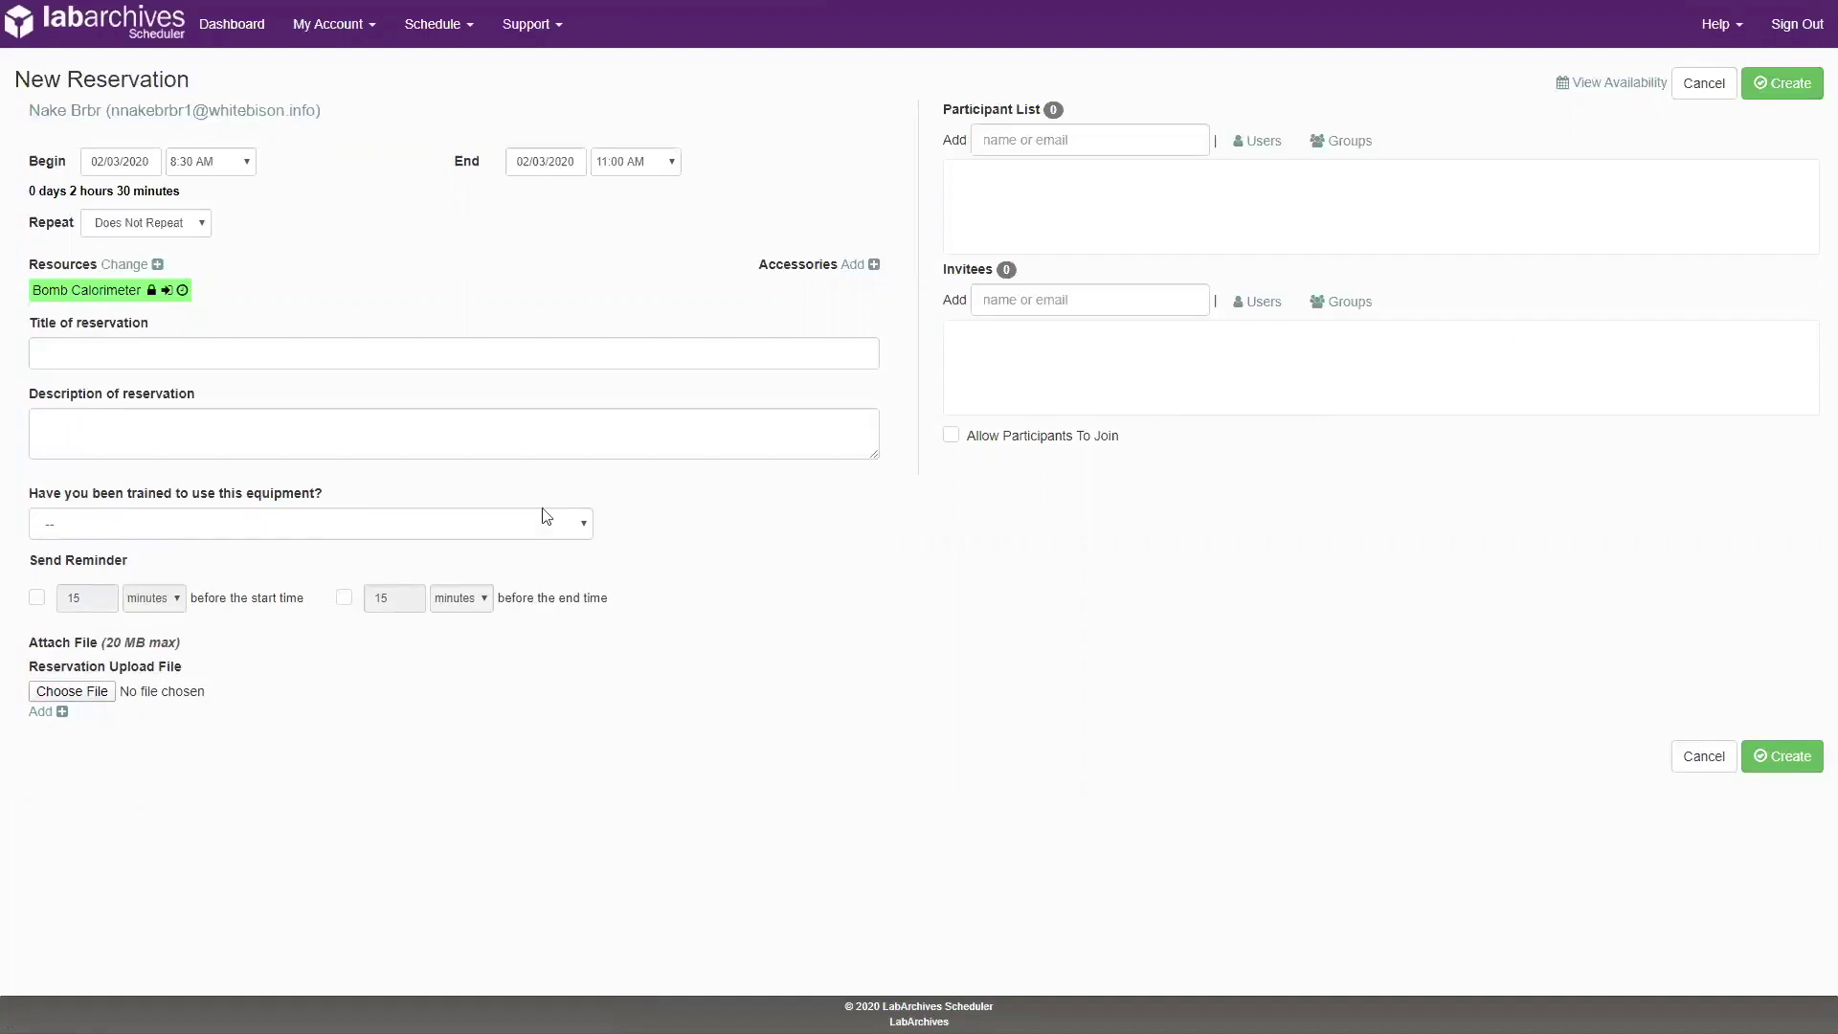
pyautogui.click(45, 175)
pyautogui.click(462, 170)
pyautogui.click(180, 353)
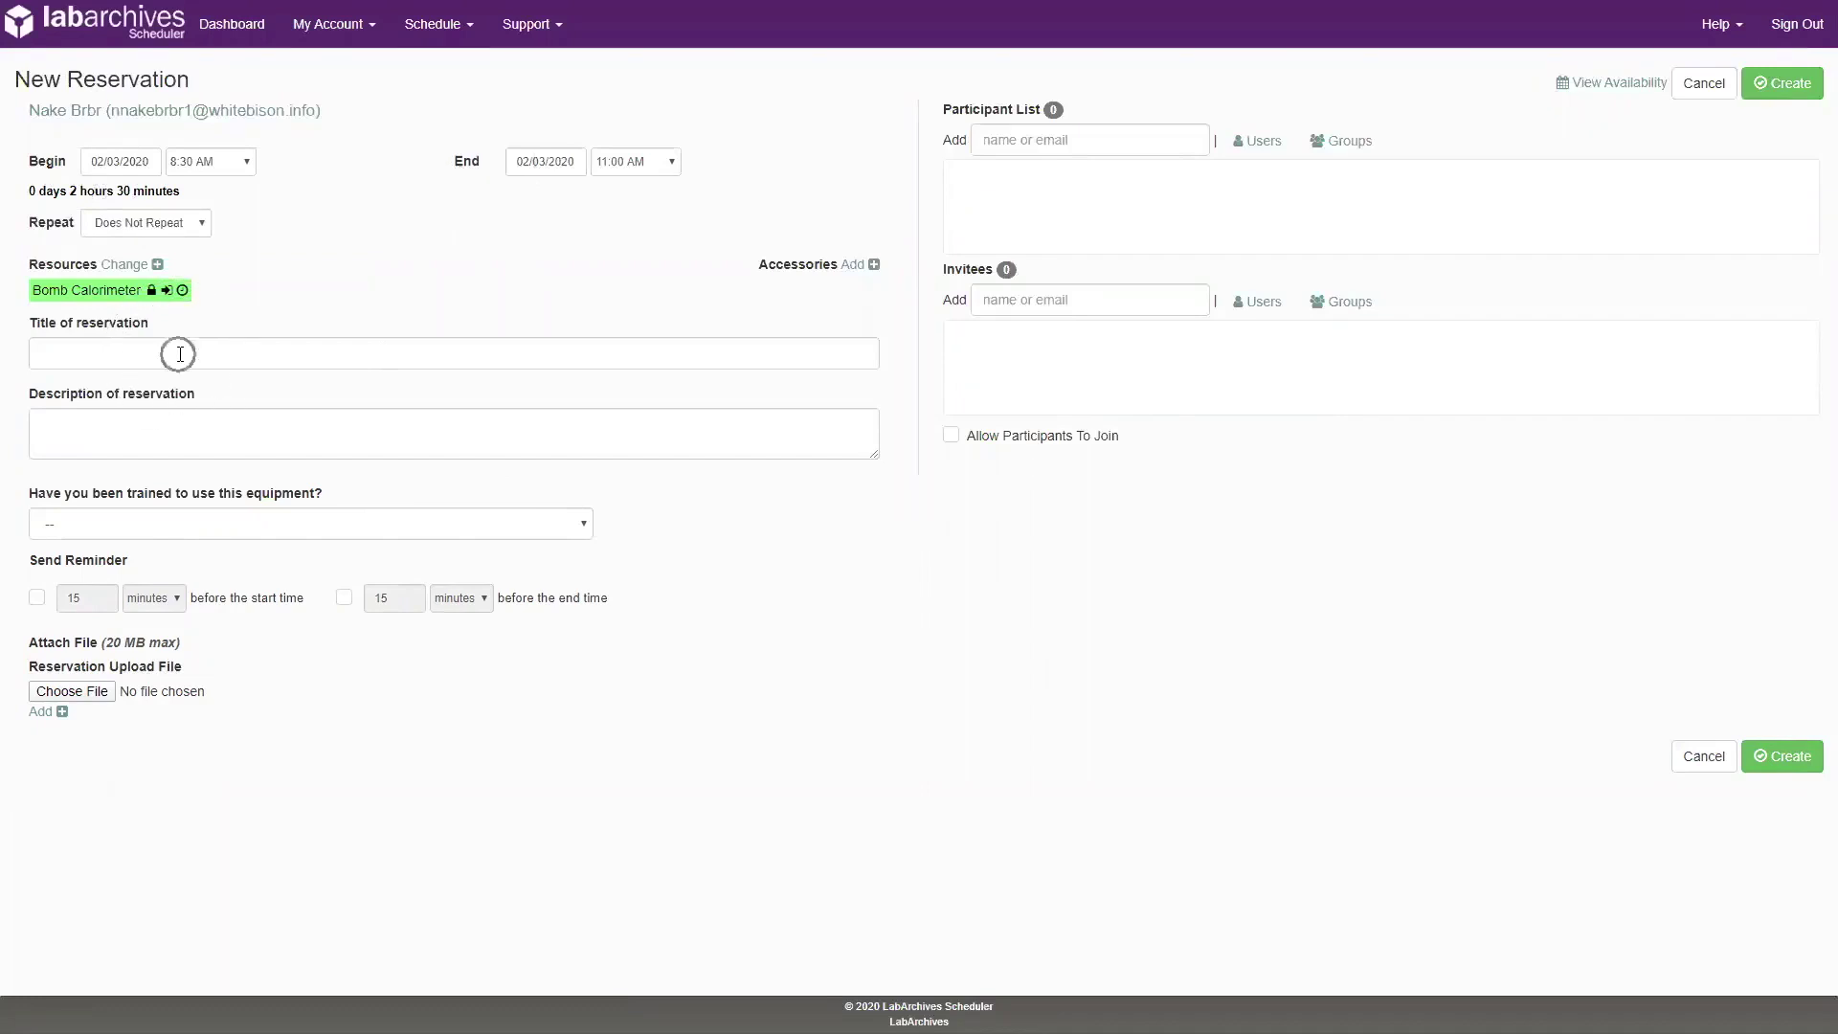
pyautogui.click(184, 428)
pyautogui.click(75, 687)
# - Set the reservation to repeat weekly on Monday, Wednesday and Friday
pyautogui.click(118, 222)
pyautogui.click(126, 278)
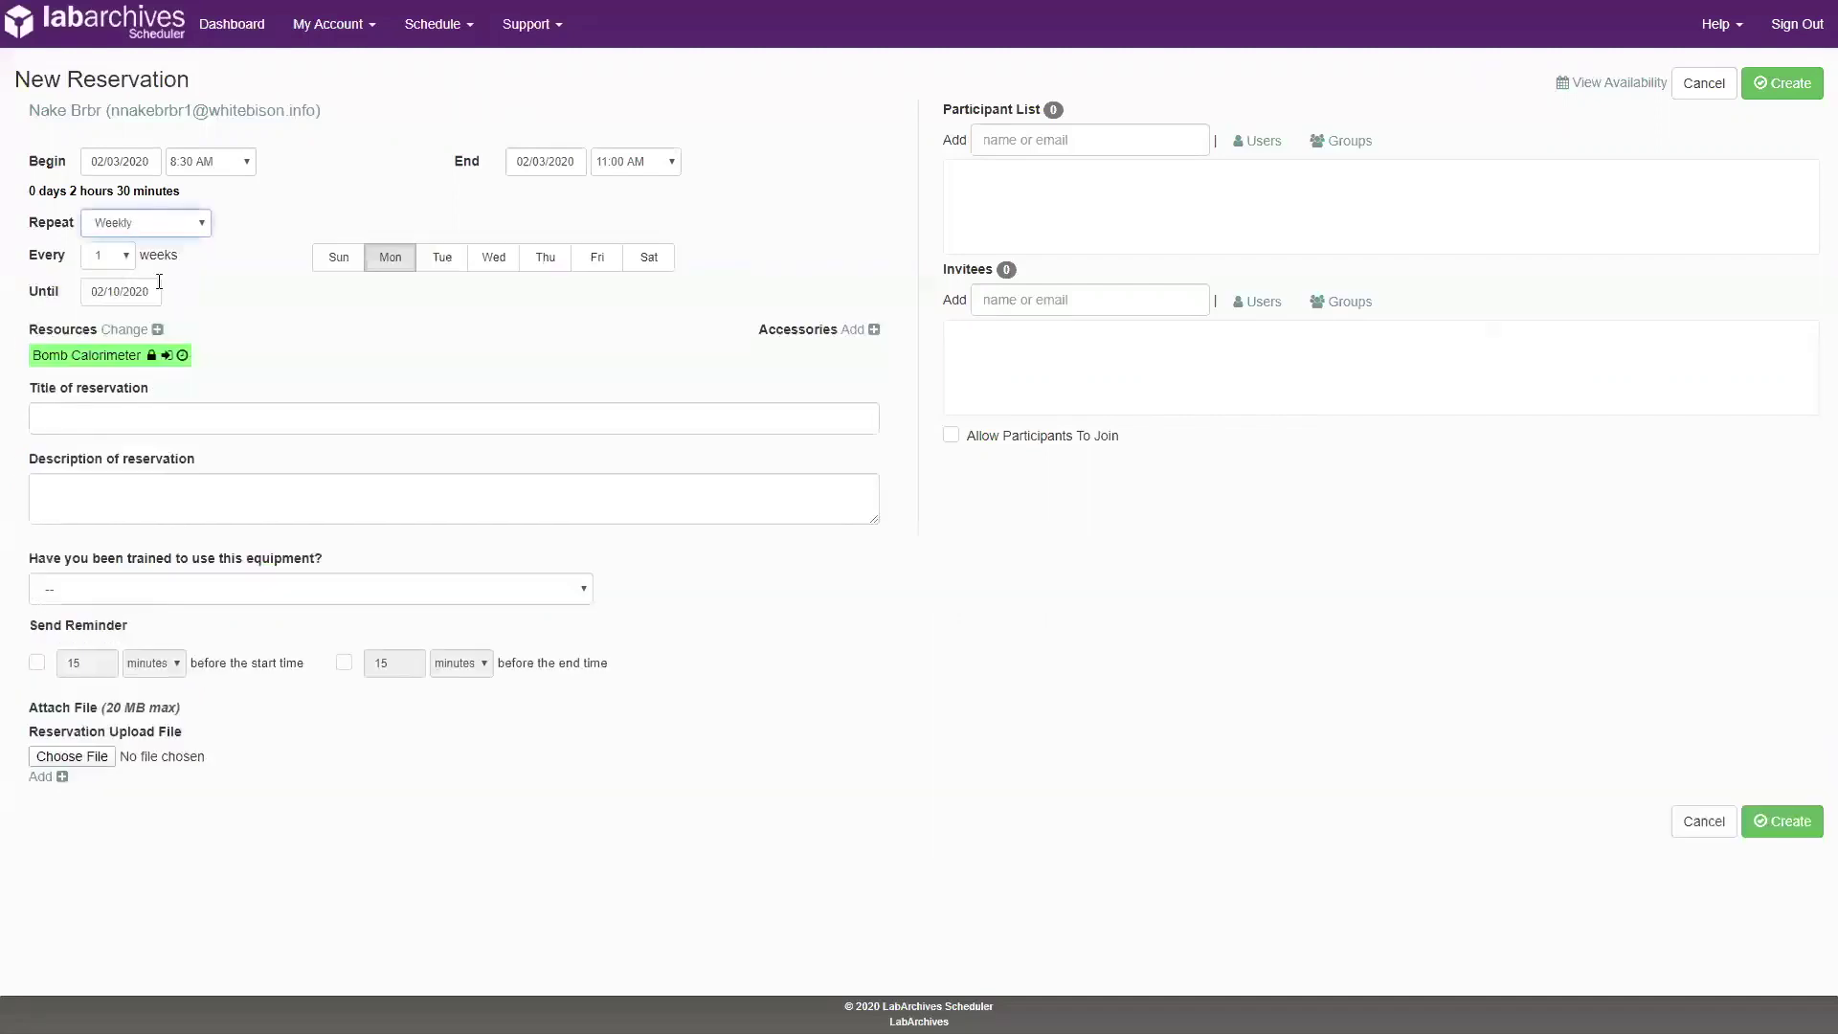
pyautogui.click(594, 261)
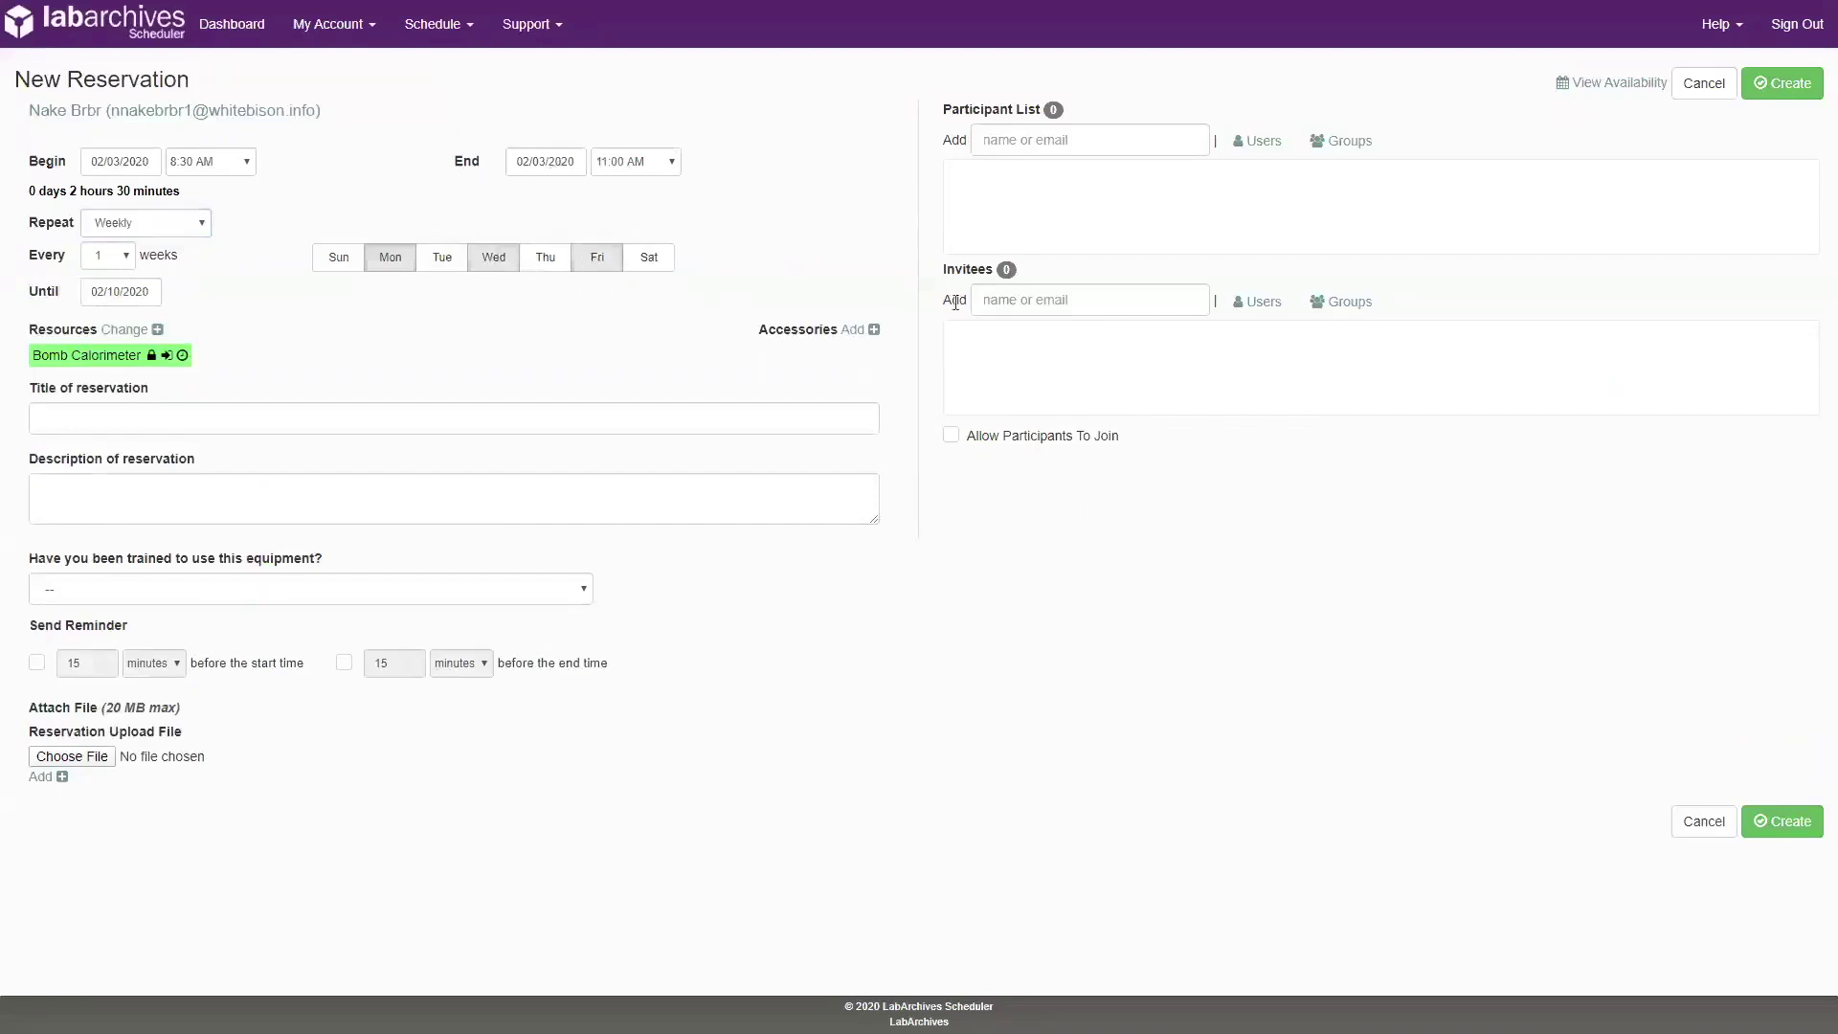
# - Examine the participant, invitee and accessory options of the new reservation
pyautogui.click(1267, 151)
pyautogui.click(1333, 151)
pyautogui.moveTo(945, 109); pyautogui.dragTo(1042, 110)
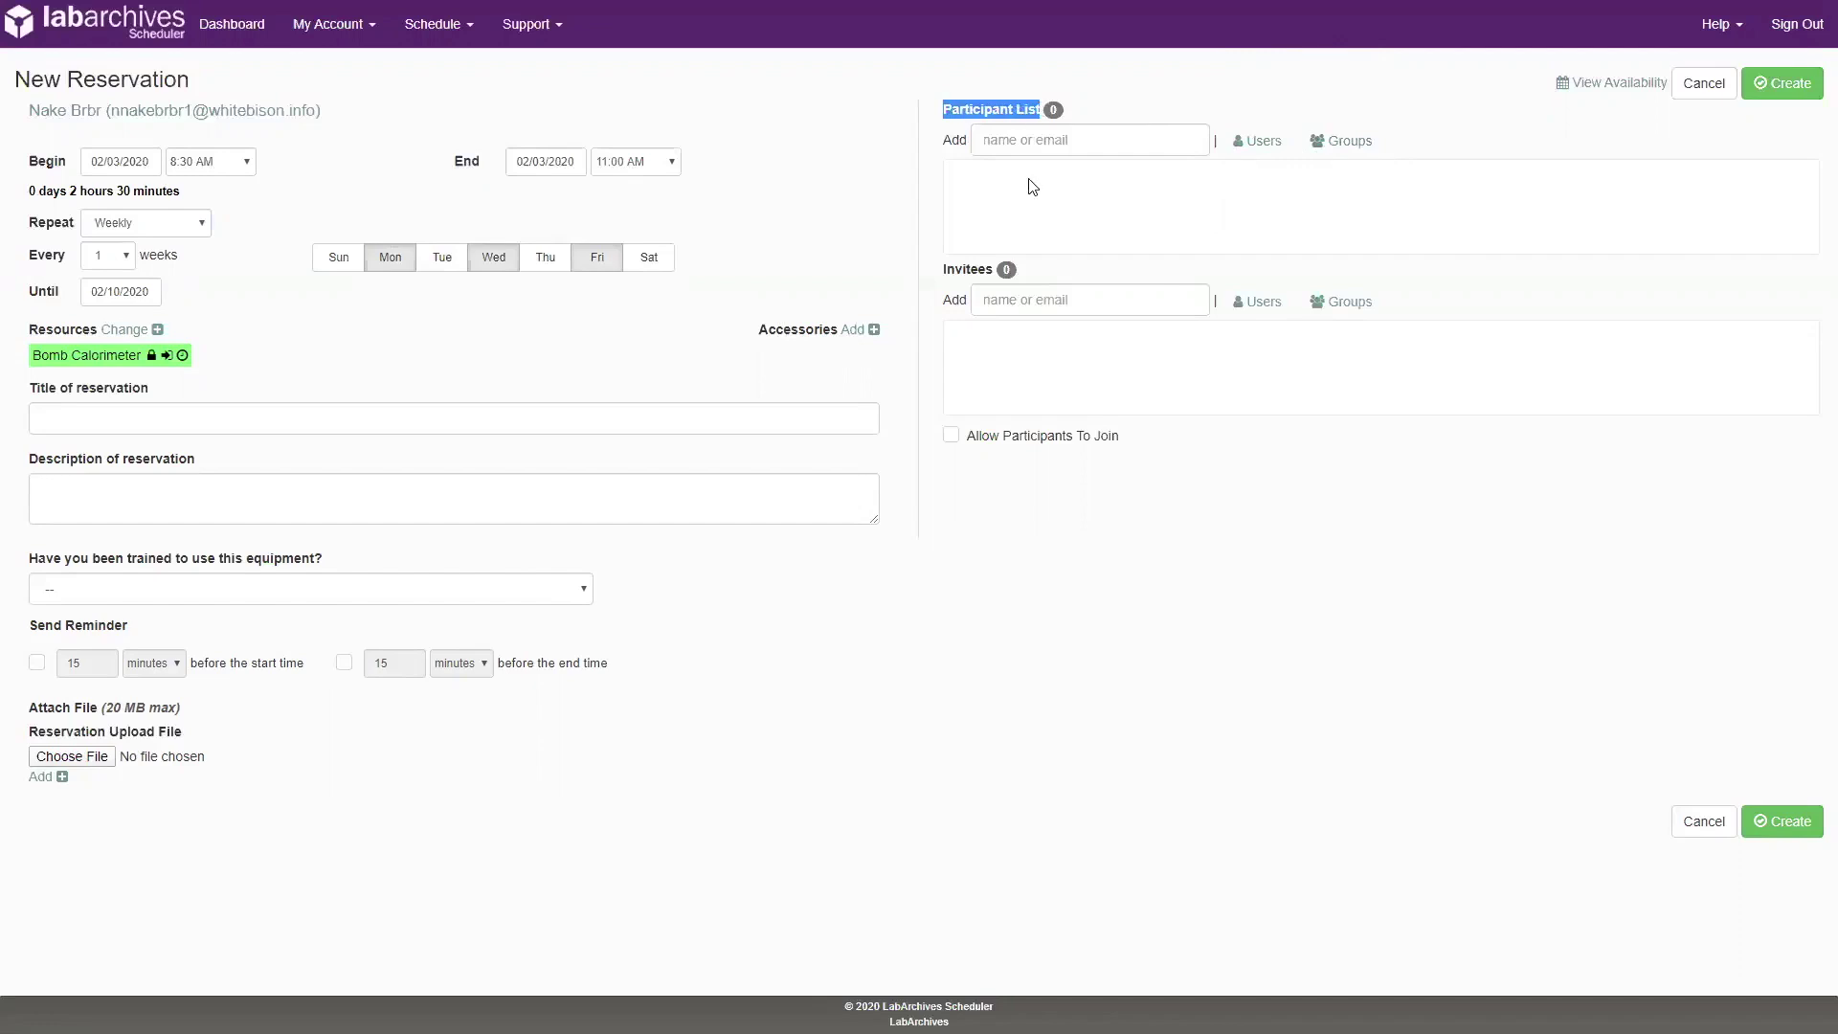
pyautogui.moveTo(944, 269); pyautogui.dragTo(1006, 269)
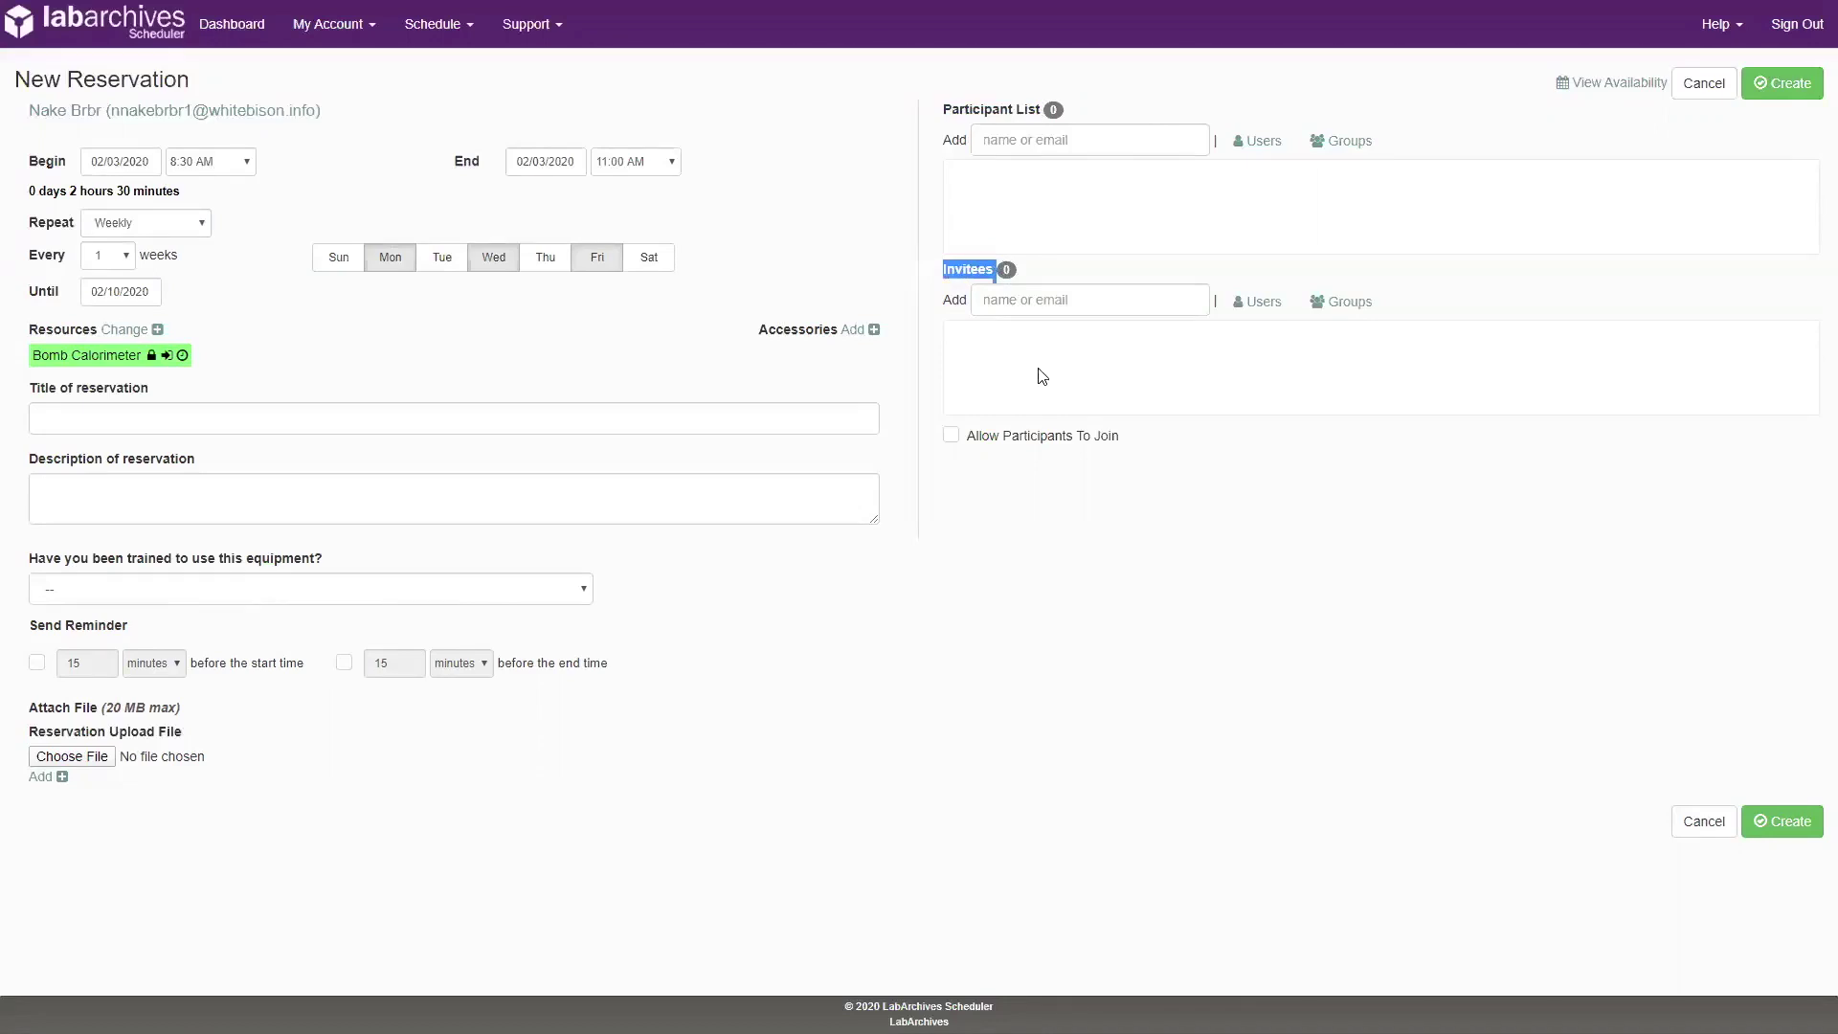
pyautogui.click(952, 437)
pyautogui.click(973, 547)
pyautogui.click(952, 438)
pyautogui.click(858, 336)
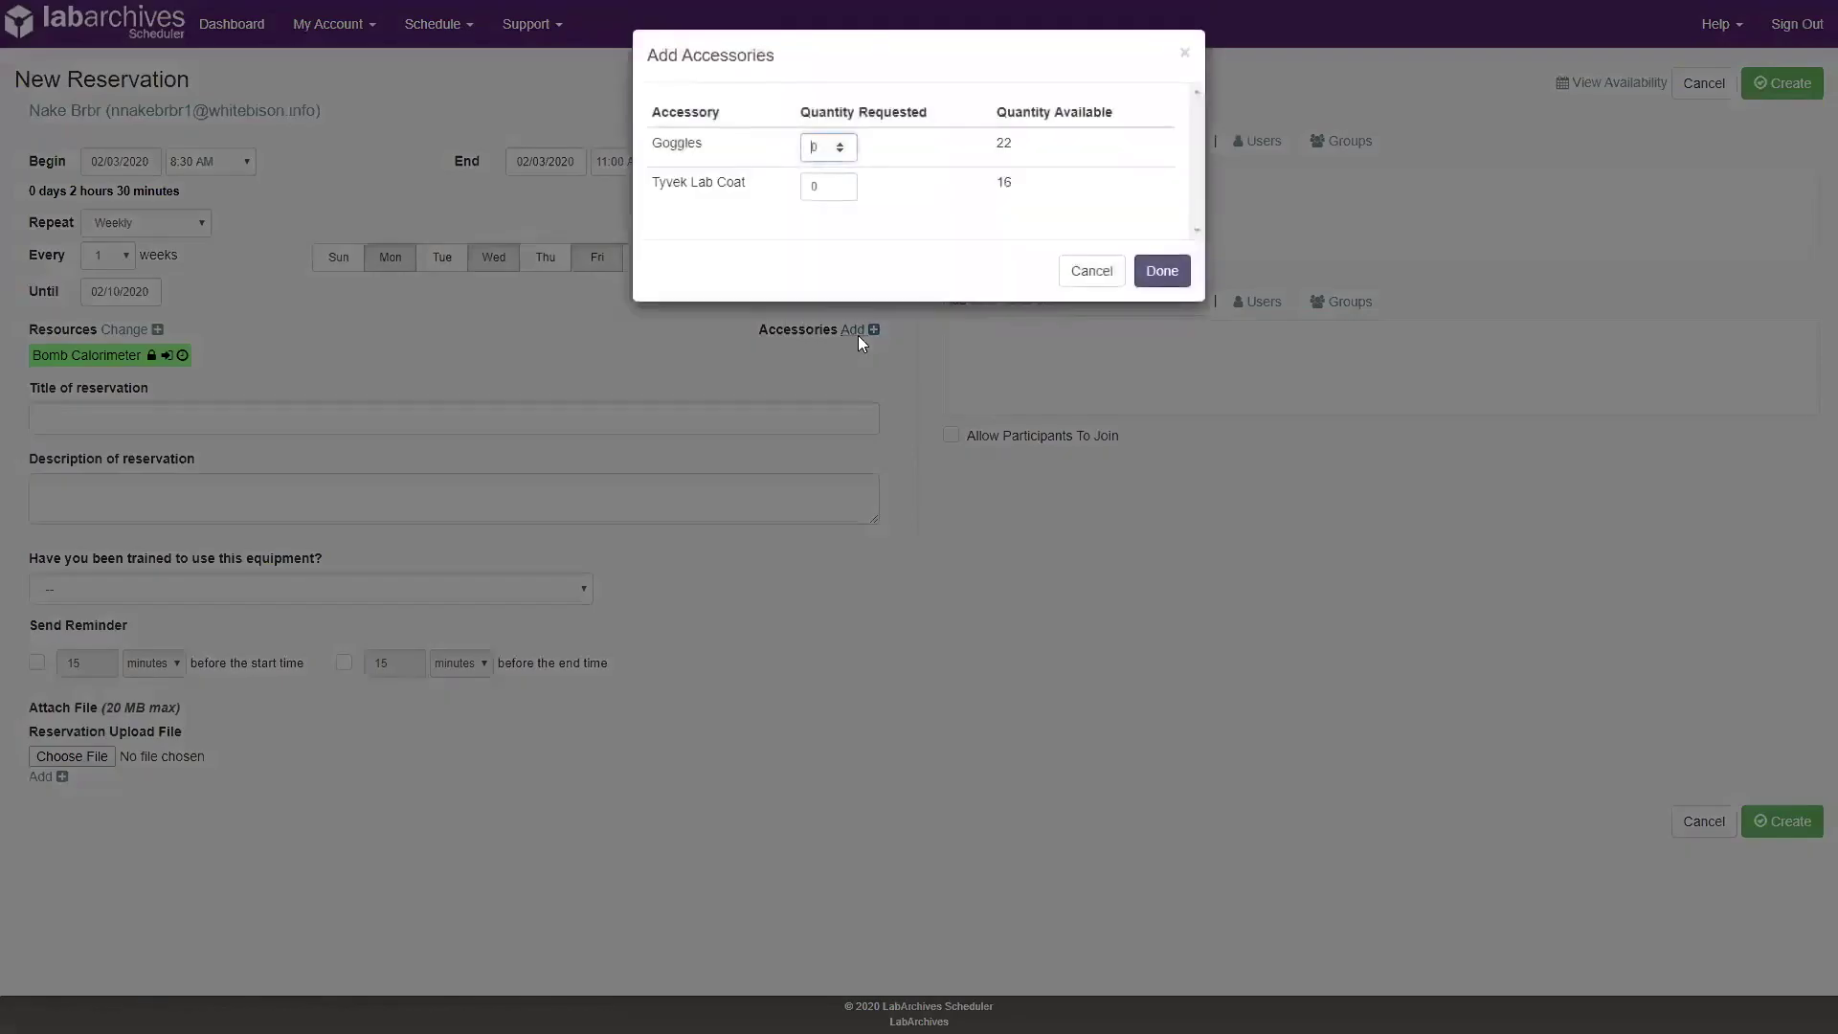
pyautogui.click(858, 335)
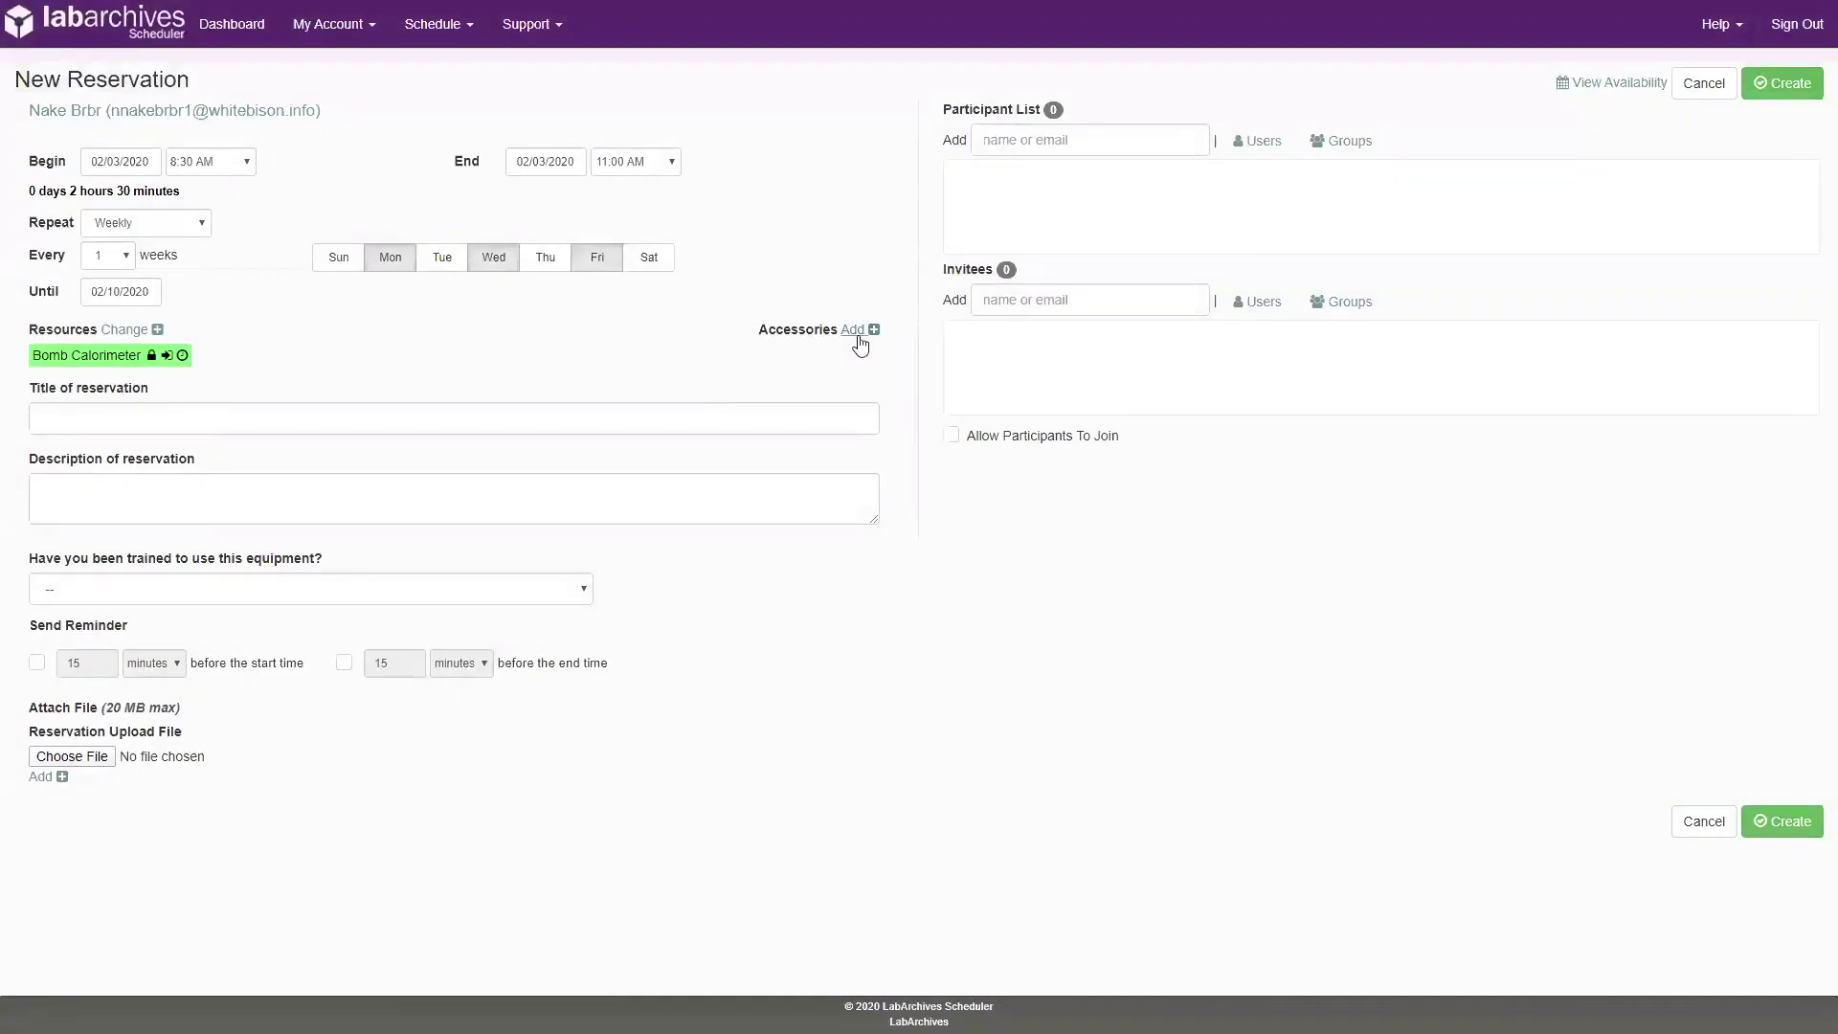
# - Answer Yes to the question about having been trained to use this equipment
pyautogui.moveTo(353, 570); pyautogui.dragTo(23, 562)
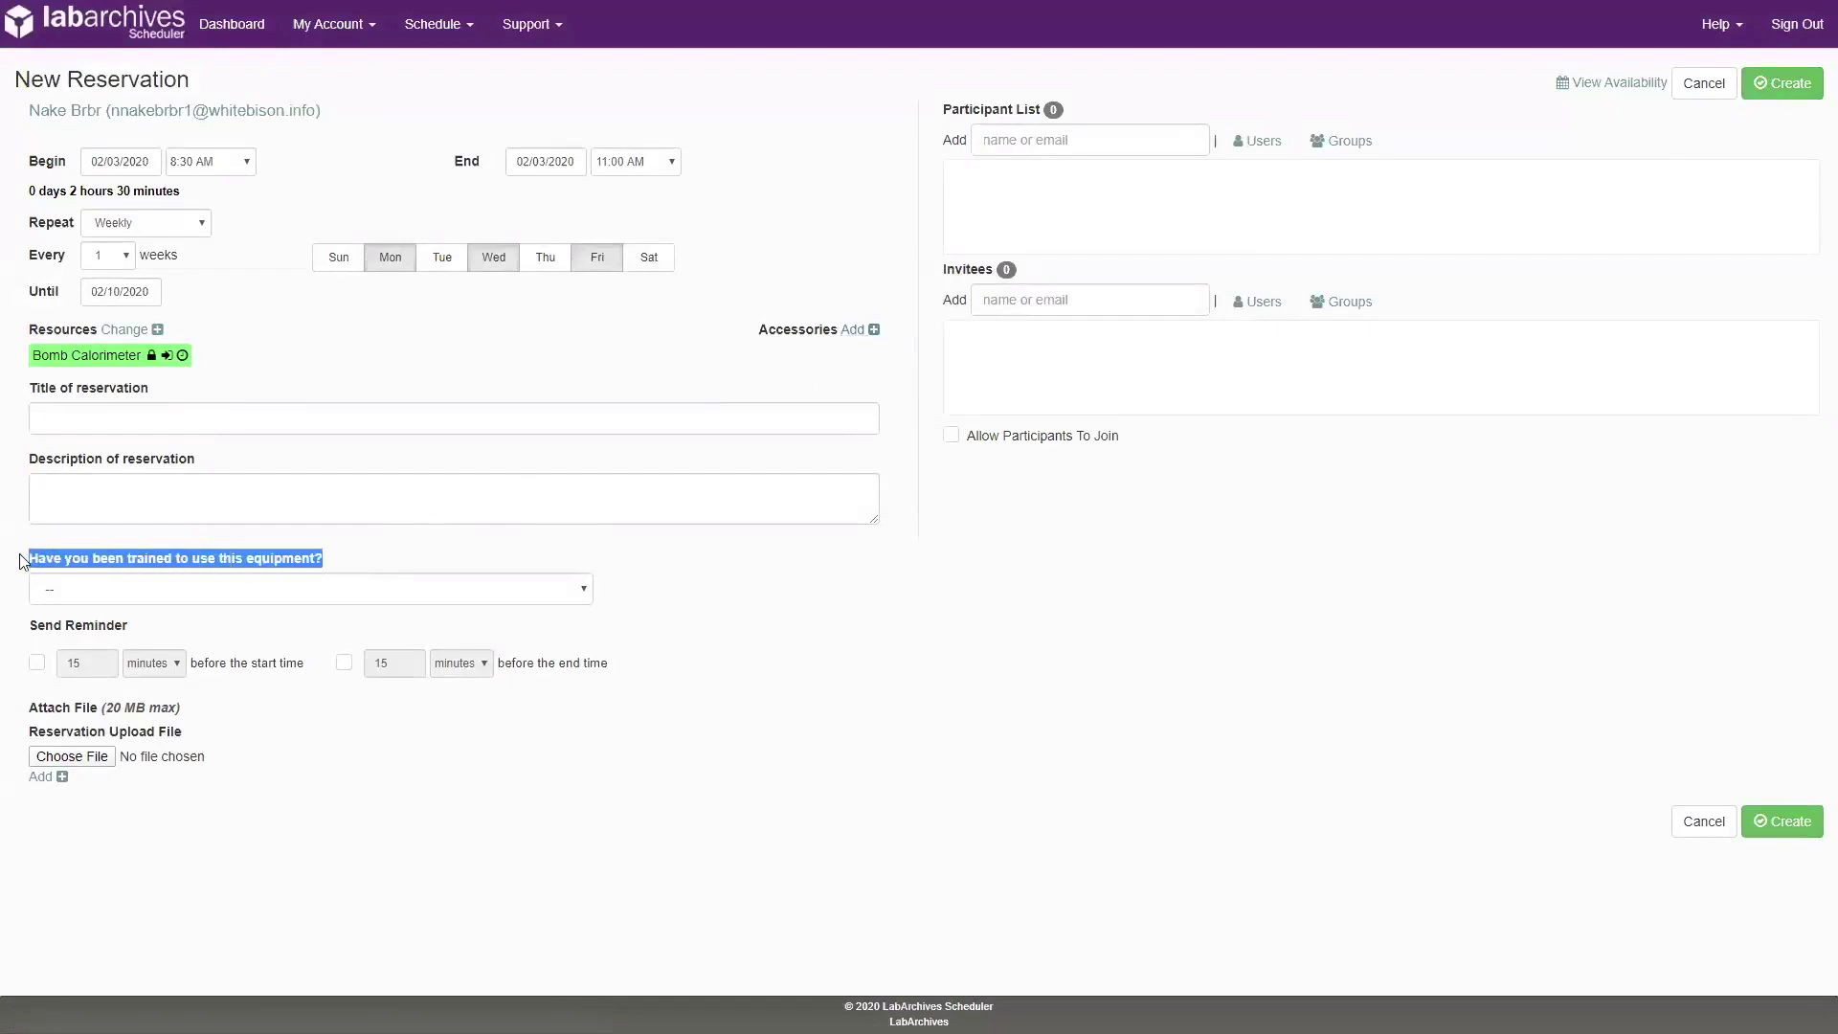
pyautogui.click(67, 586)
pyautogui.click(90, 629)
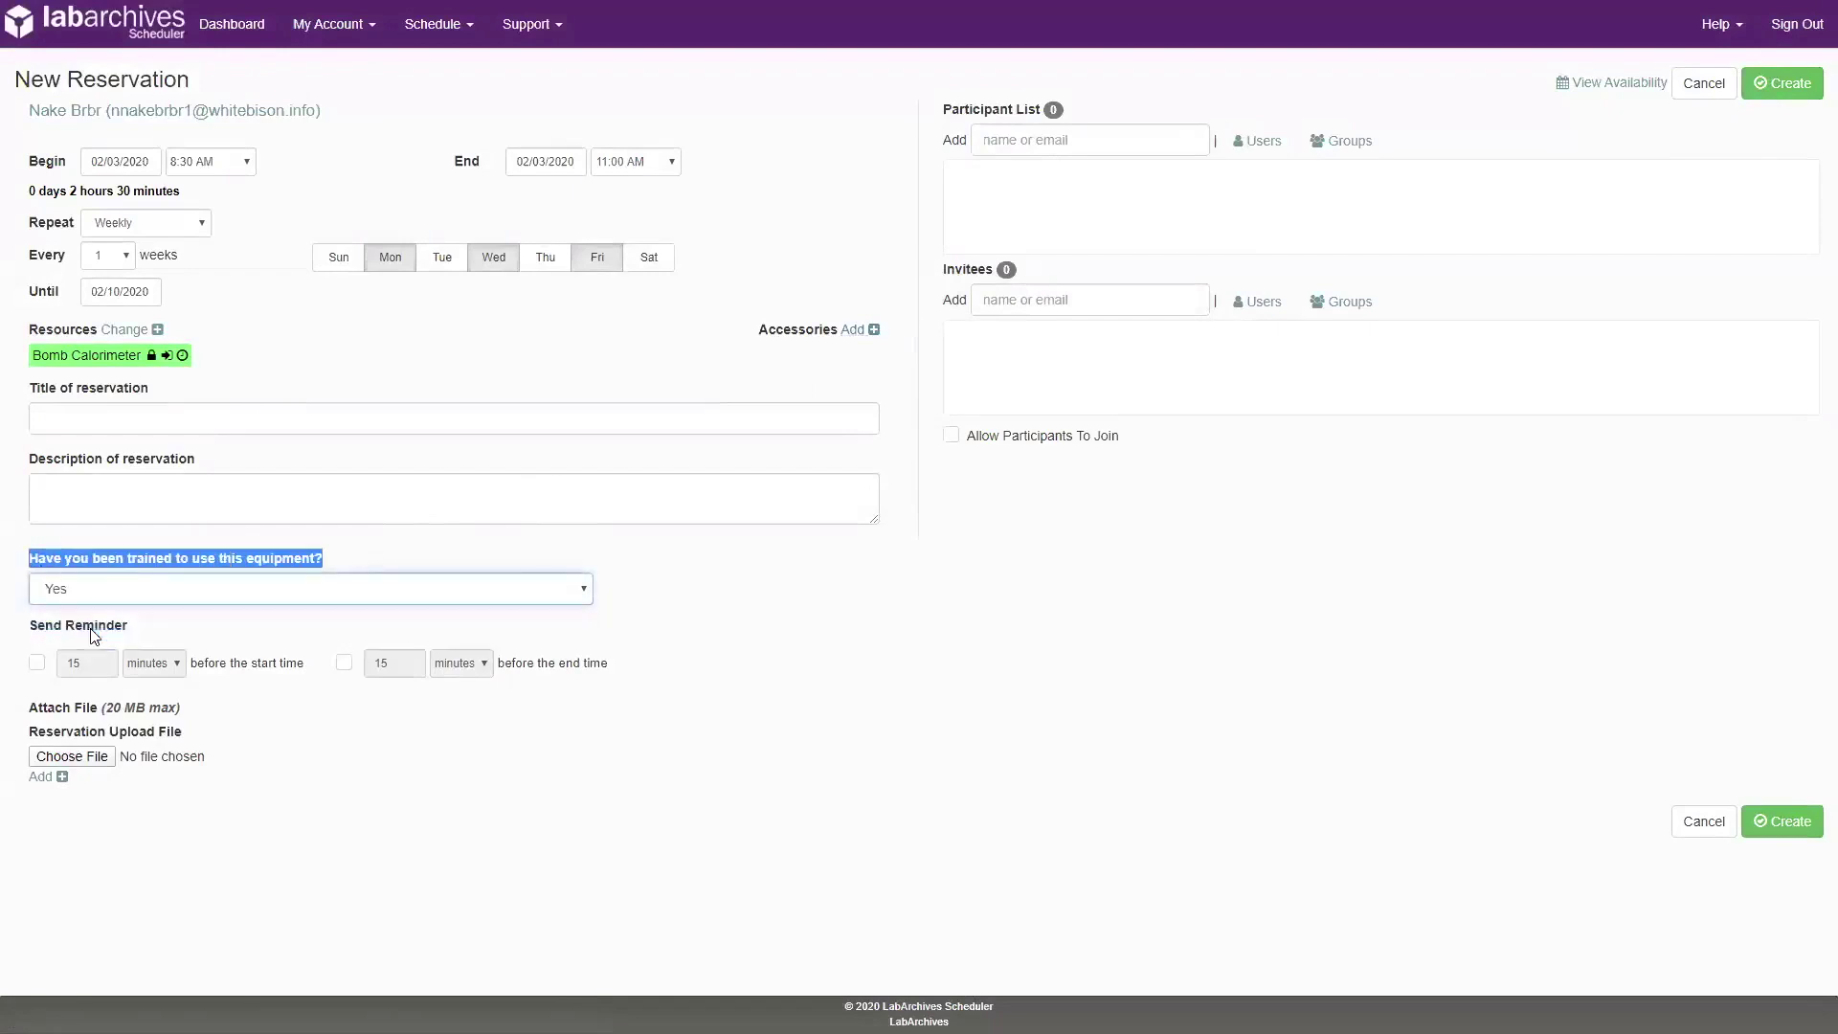
pyautogui.click(235, 743)
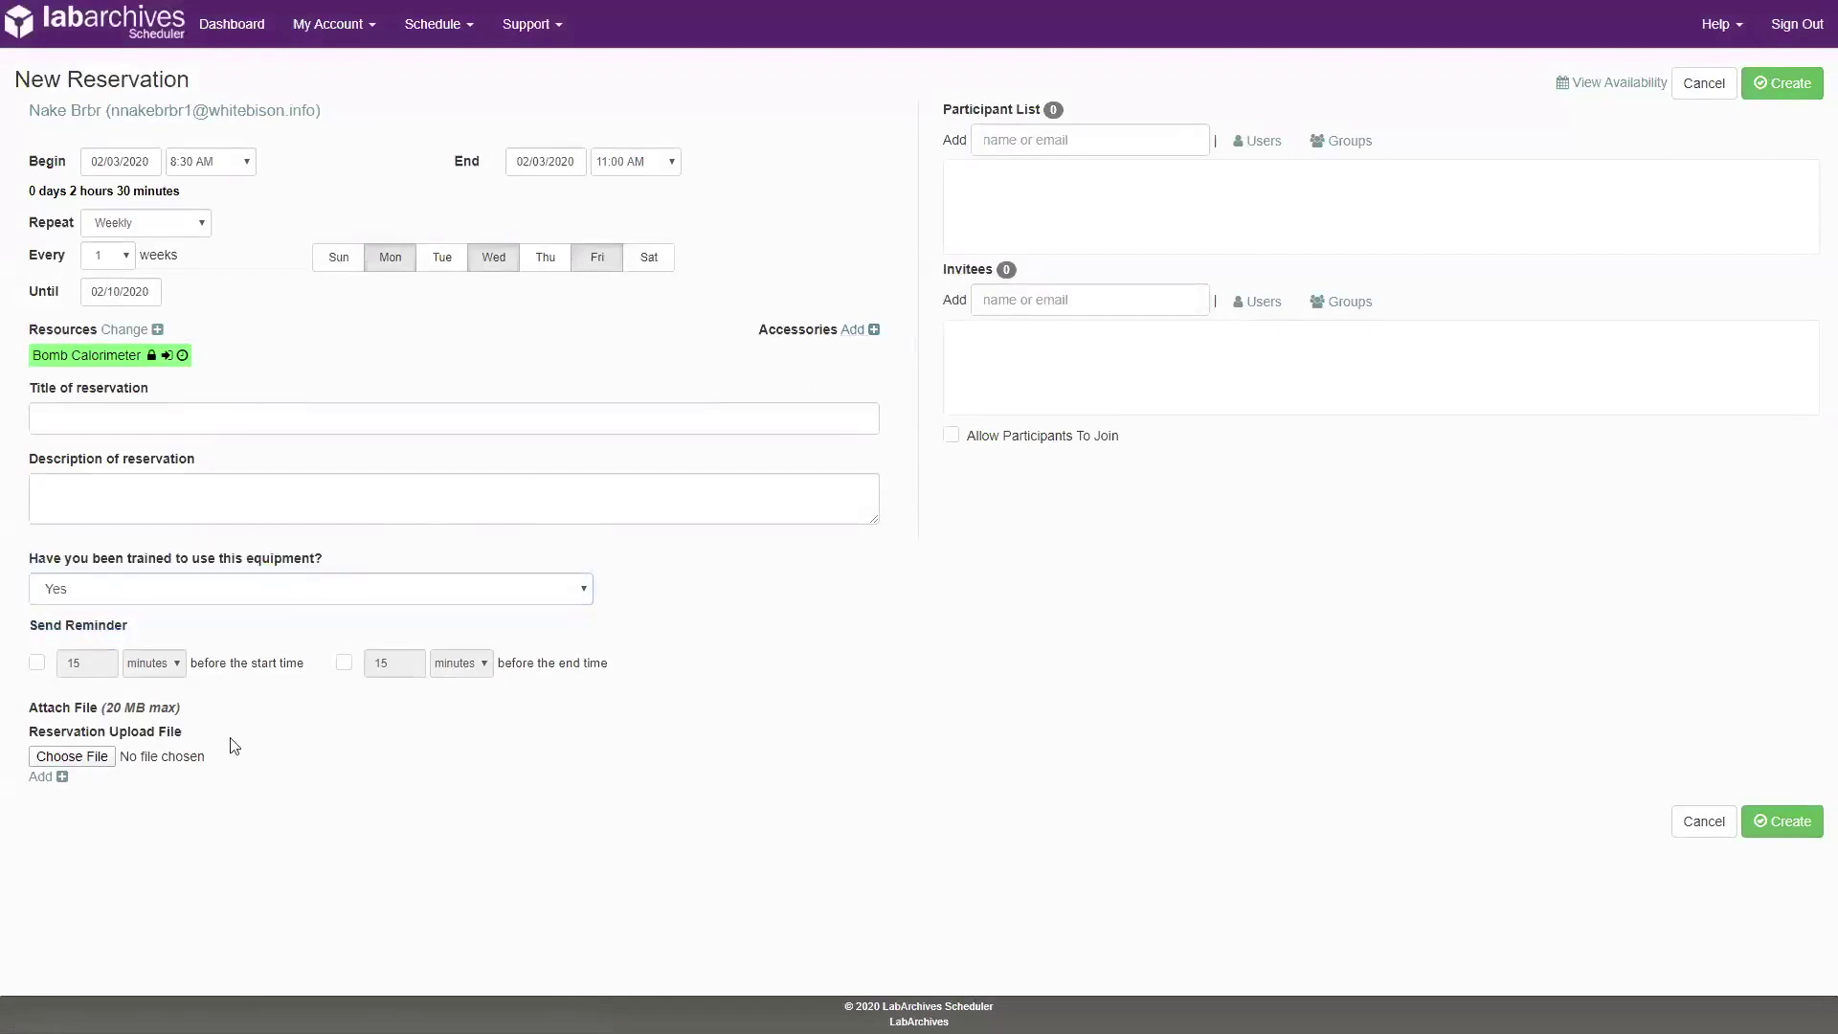
# - Enable reminders 15 minutes before the start time and 15 hours before the end time, and create the reservation
pyautogui.moveTo(25, 628); pyautogui.dragTo(130, 632)
pyautogui.click(39, 664)
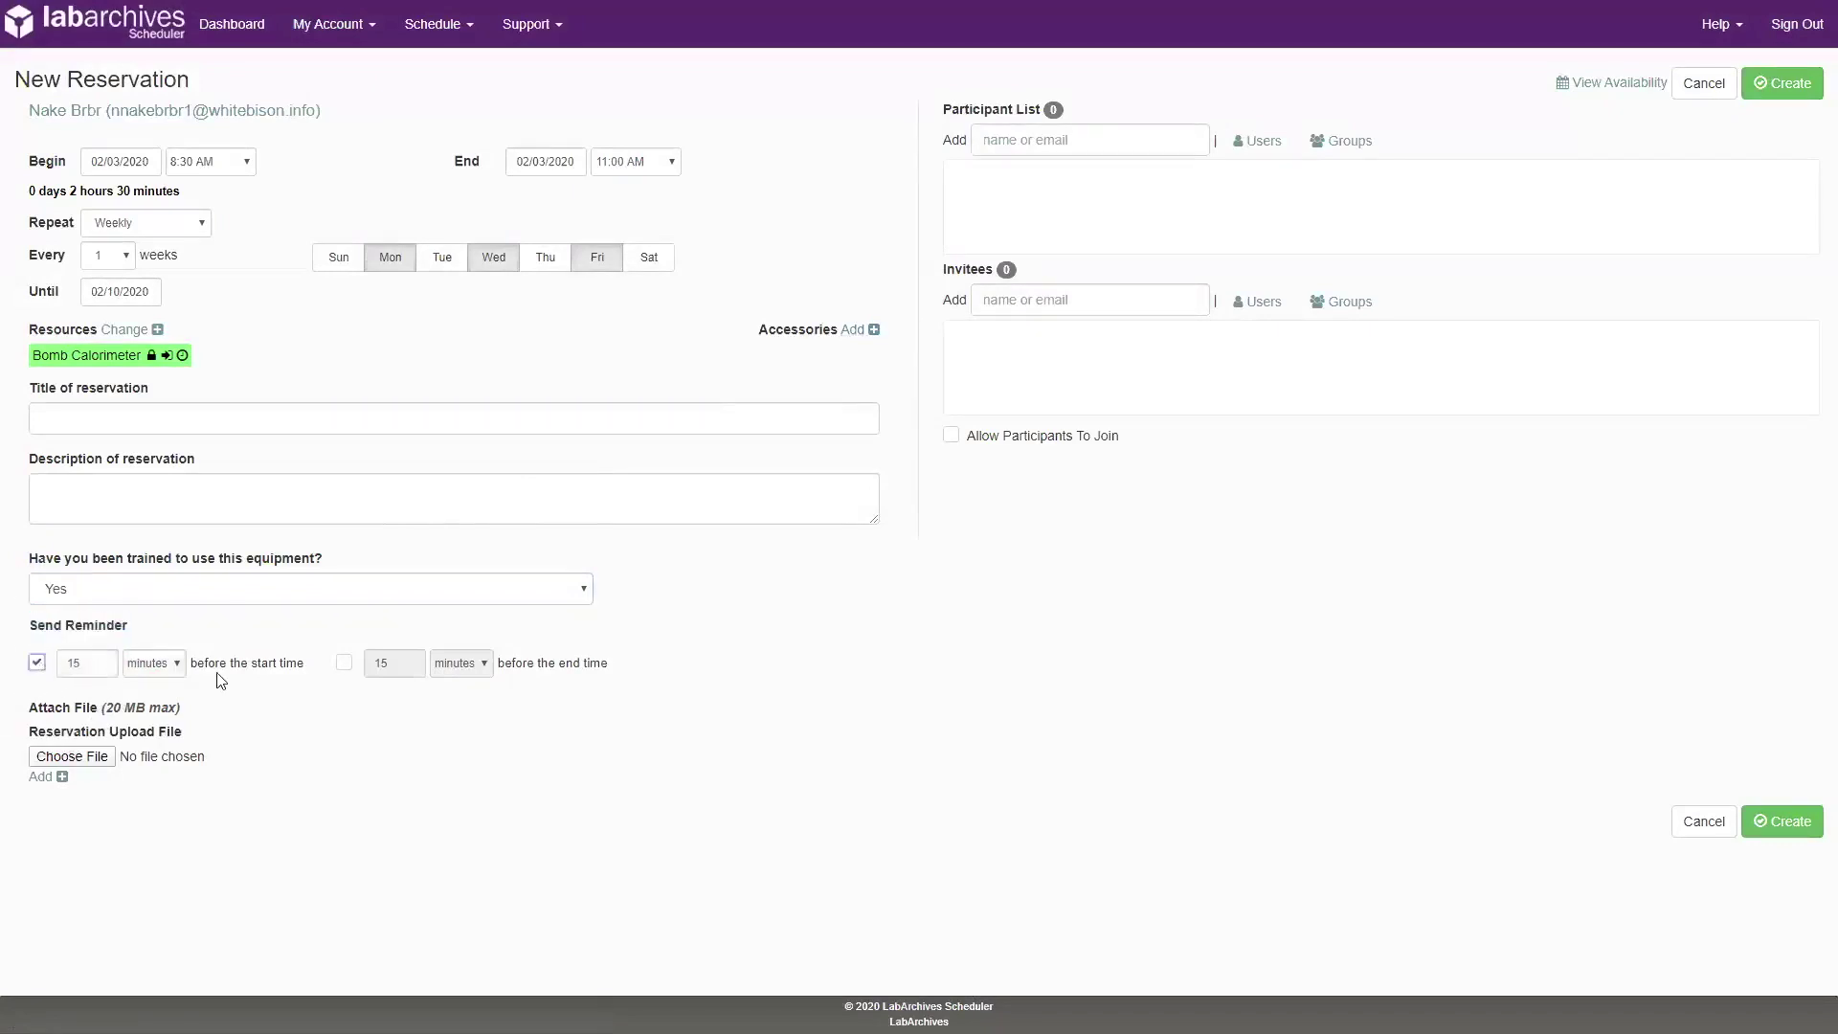
pyautogui.click(344, 663)
pyautogui.click(383, 664)
pyautogui.click(455, 664)
pyautogui.click(446, 697)
pyautogui.click(1801, 835)
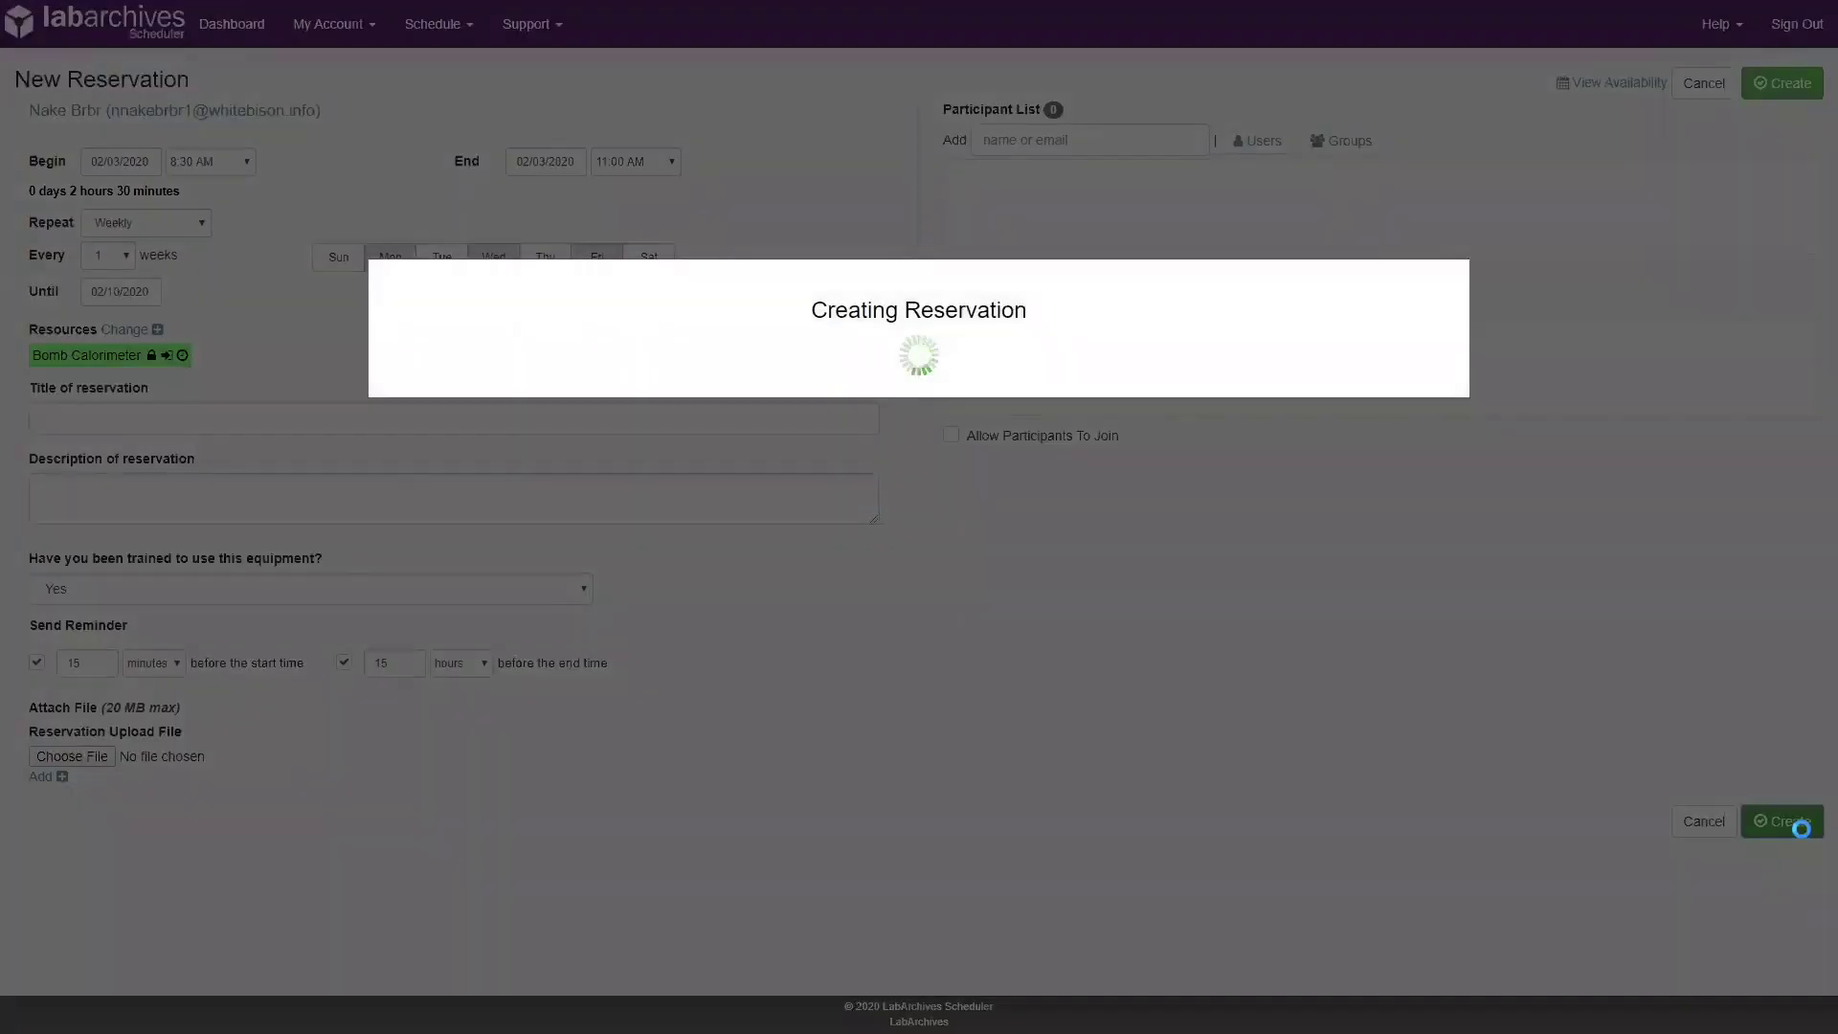
pyautogui.click(919, 490)
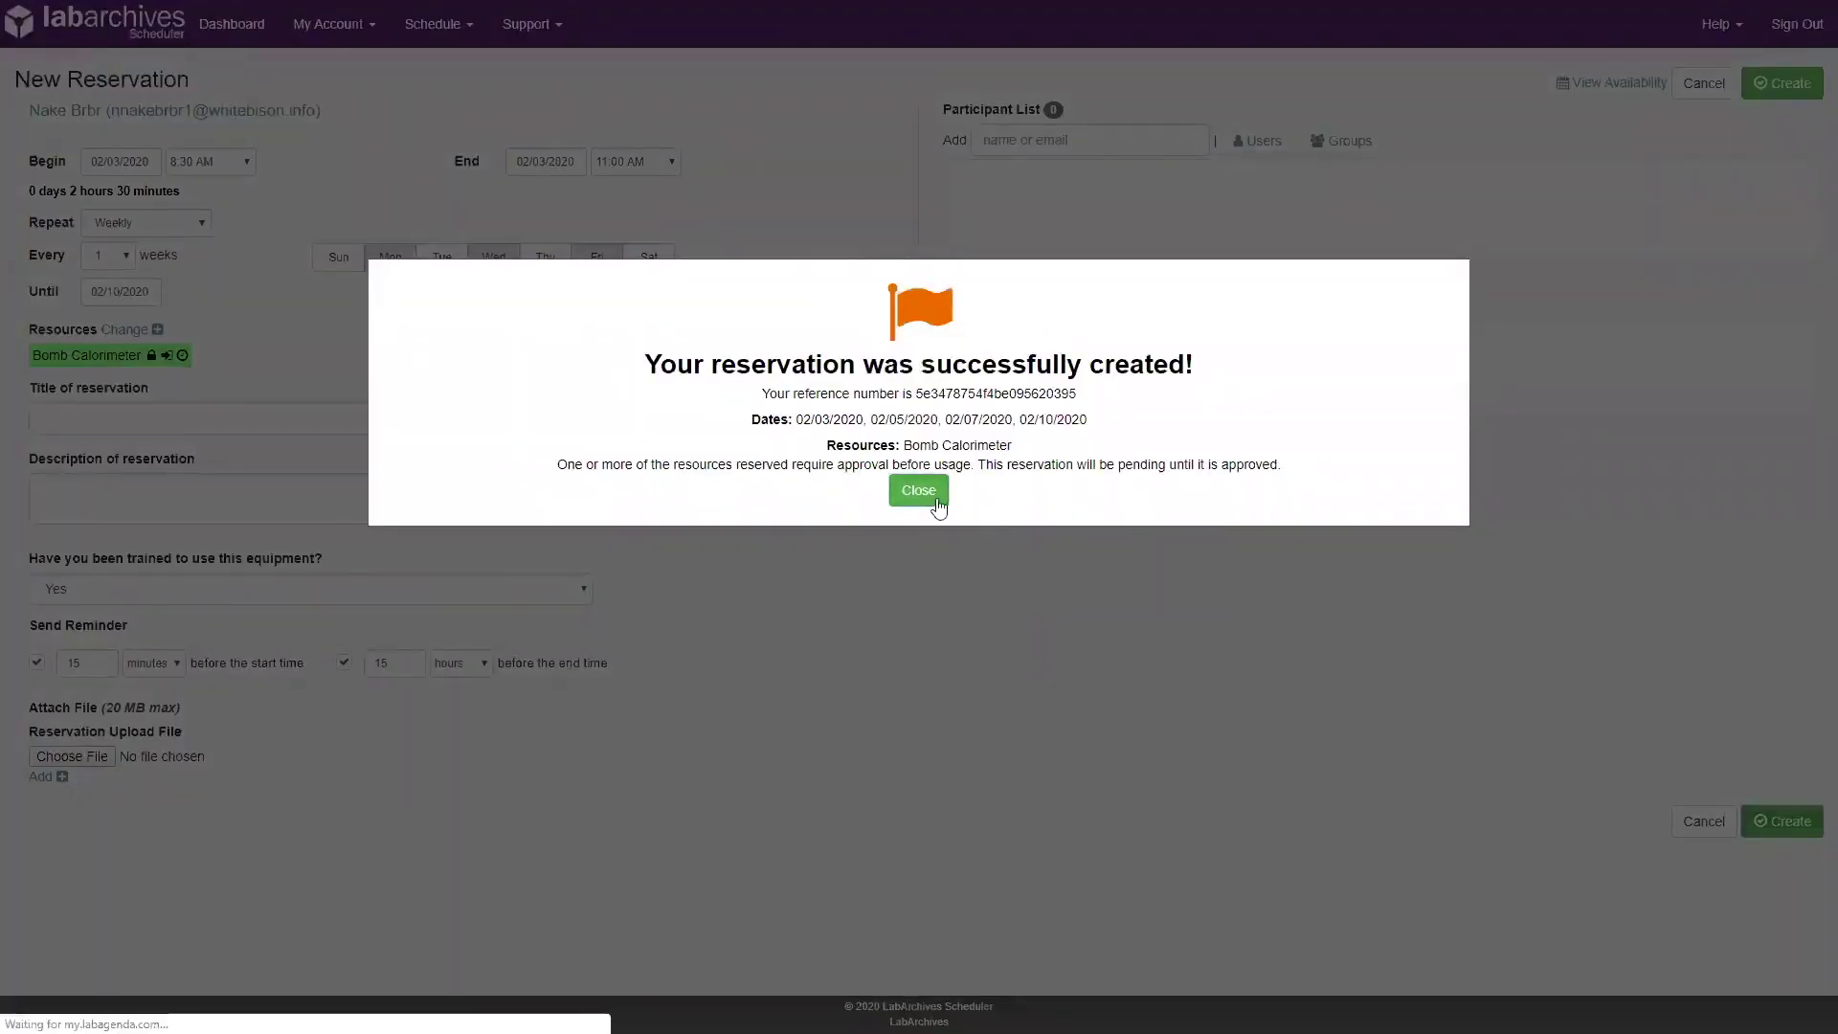
# - Delete all instances of the pending Bomb Calorimeter reservation from Monday 2/3, giving the reason "I made this by mistake"
pyautogui.scroll(-1, 909, 517)
pyautogui.click(703, 615)
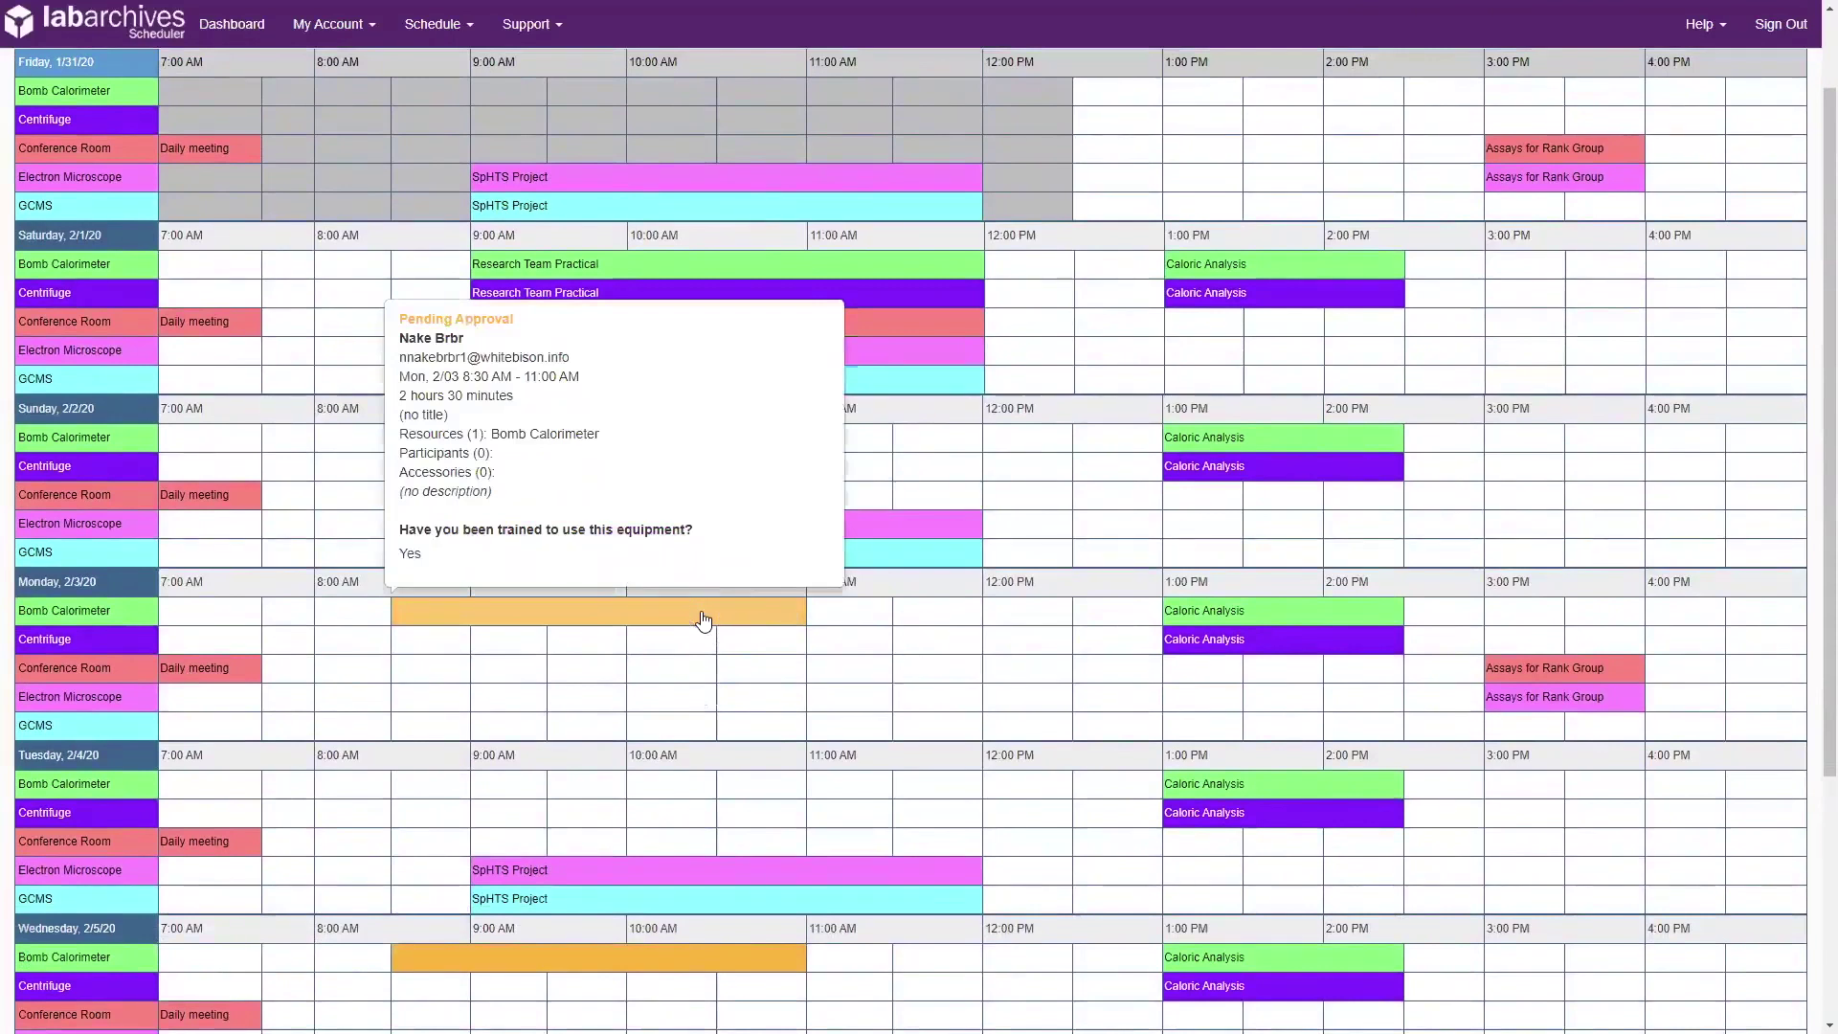
pyautogui.click(703, 620)
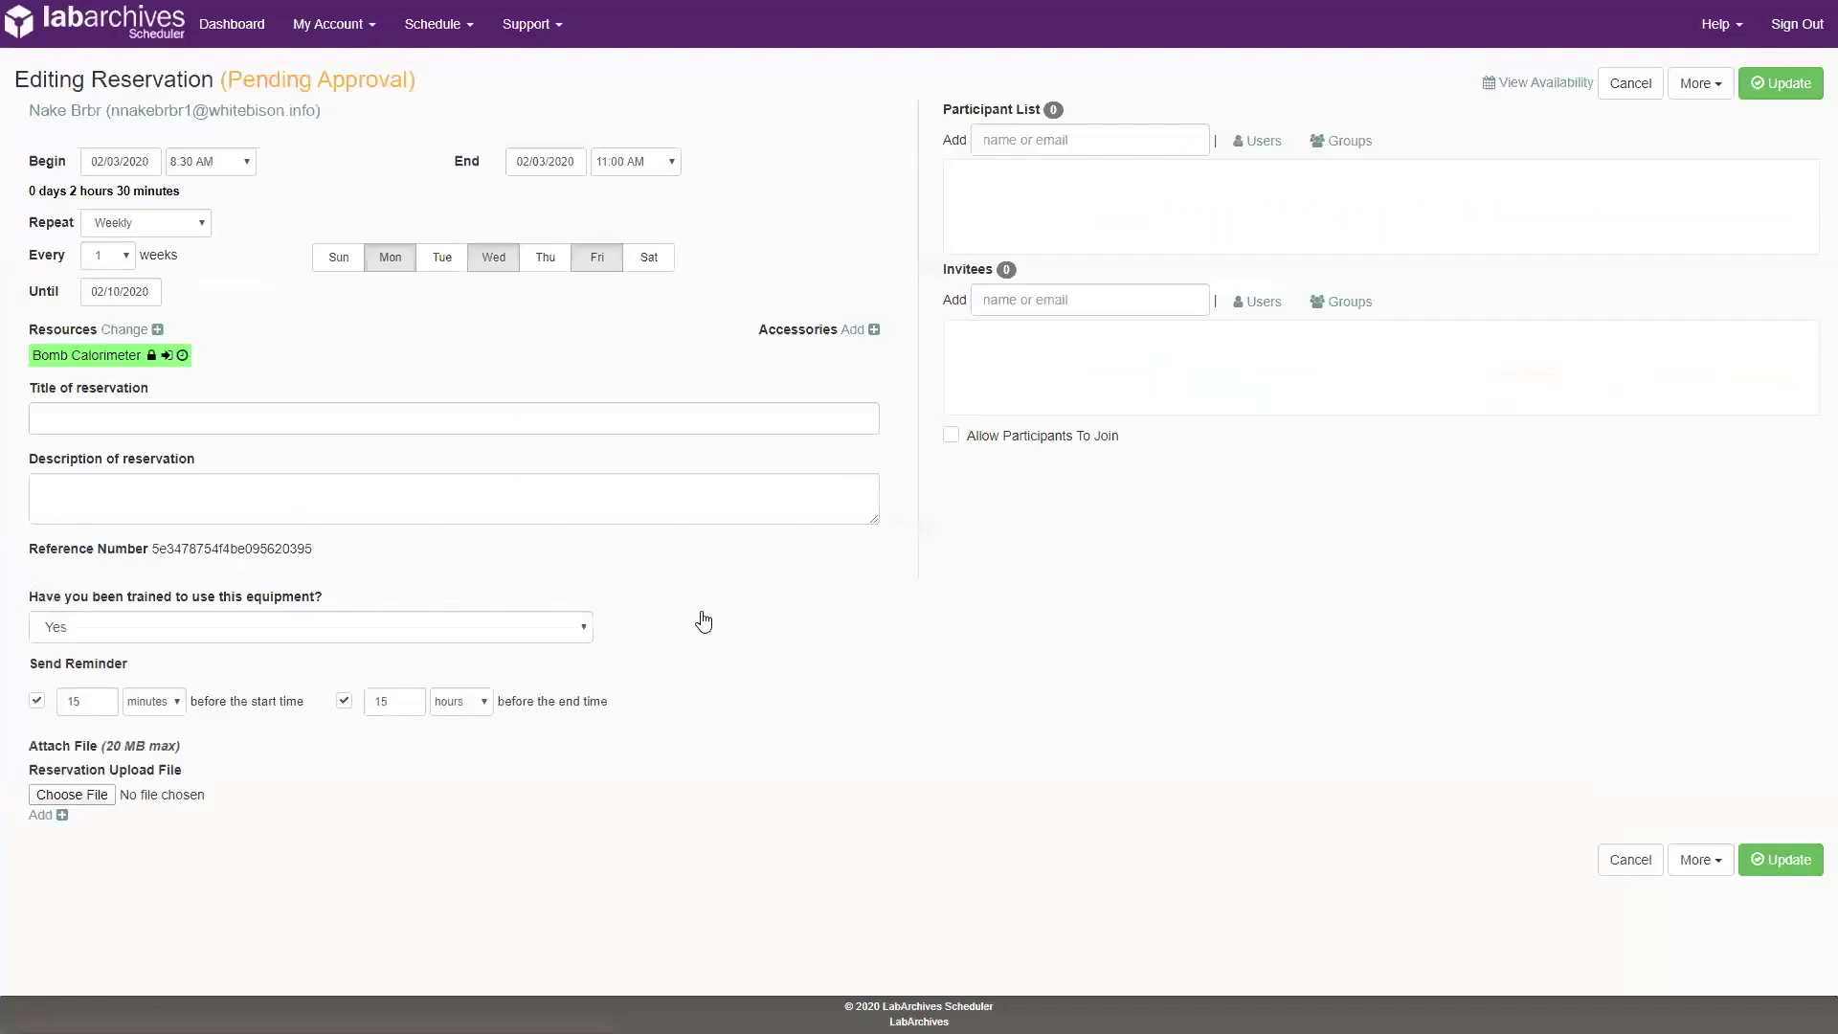
pyautogui.click(1684, 90)
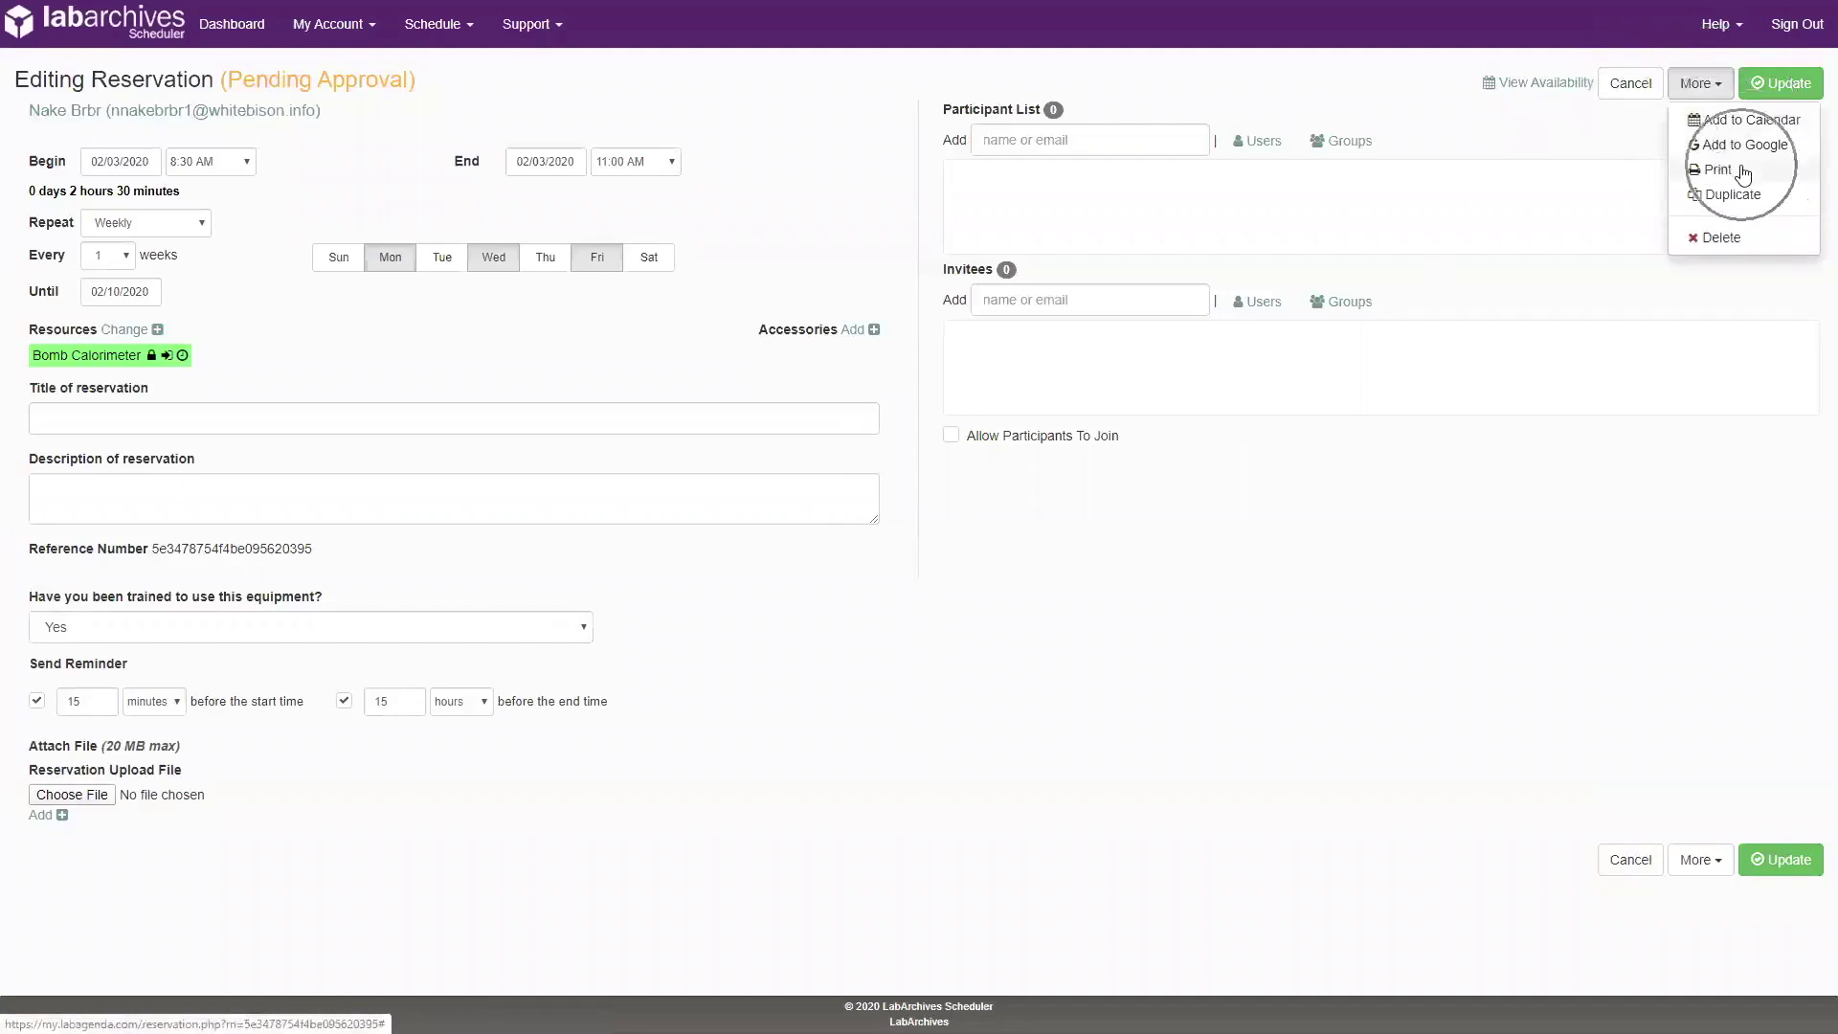
pyautogui.click(1750, 238)
pyautogui.write('I made this by mistake')
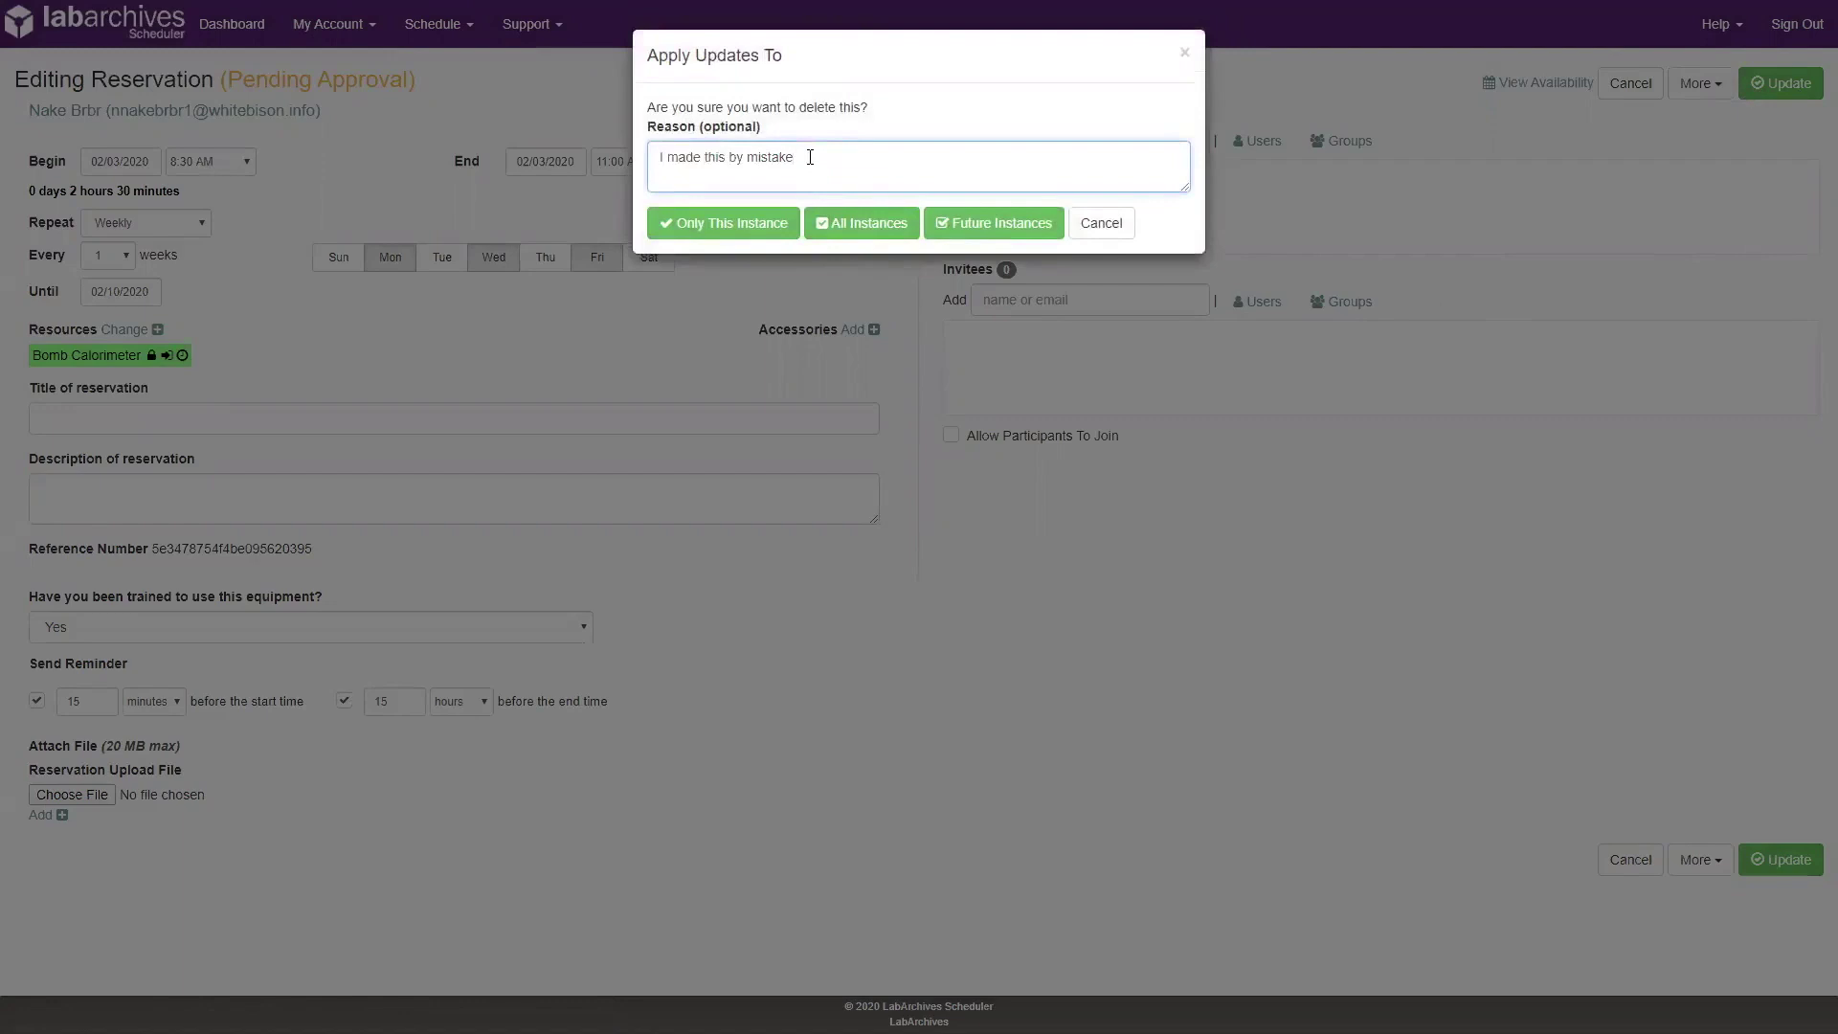
pyautogui.click(848, 223)
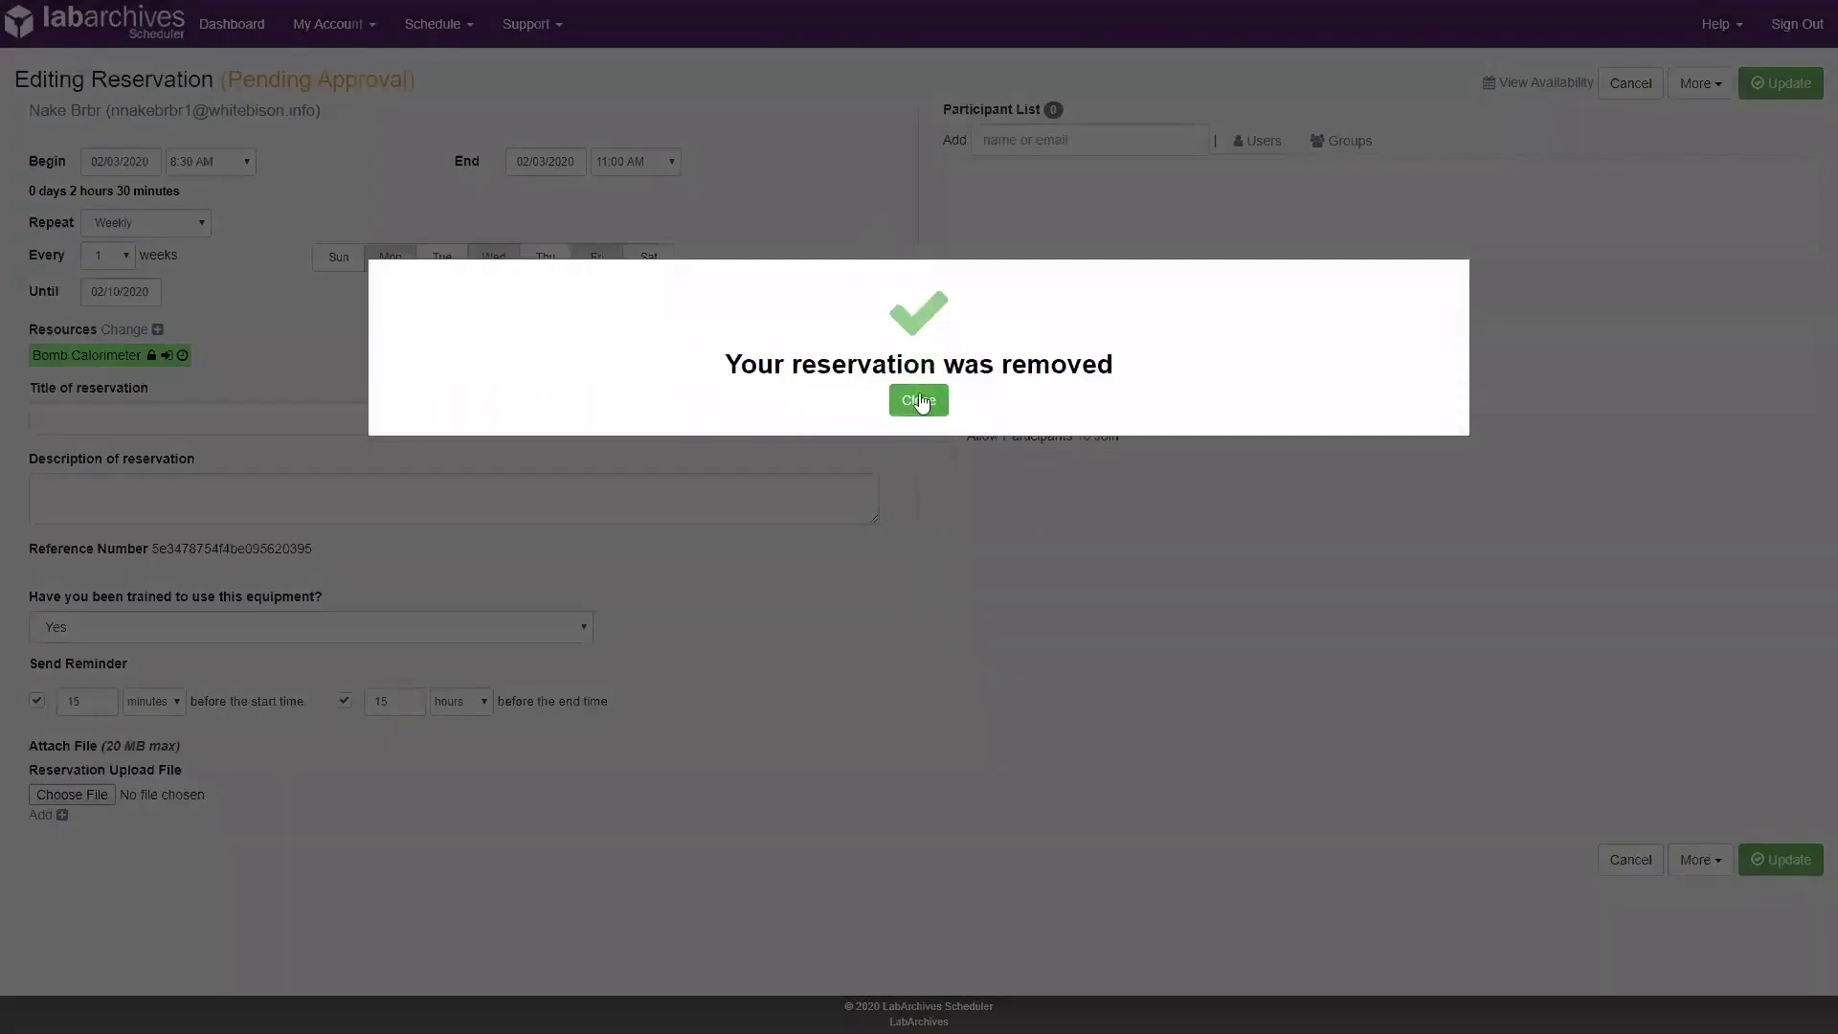
pyautogui.click(919, 402)
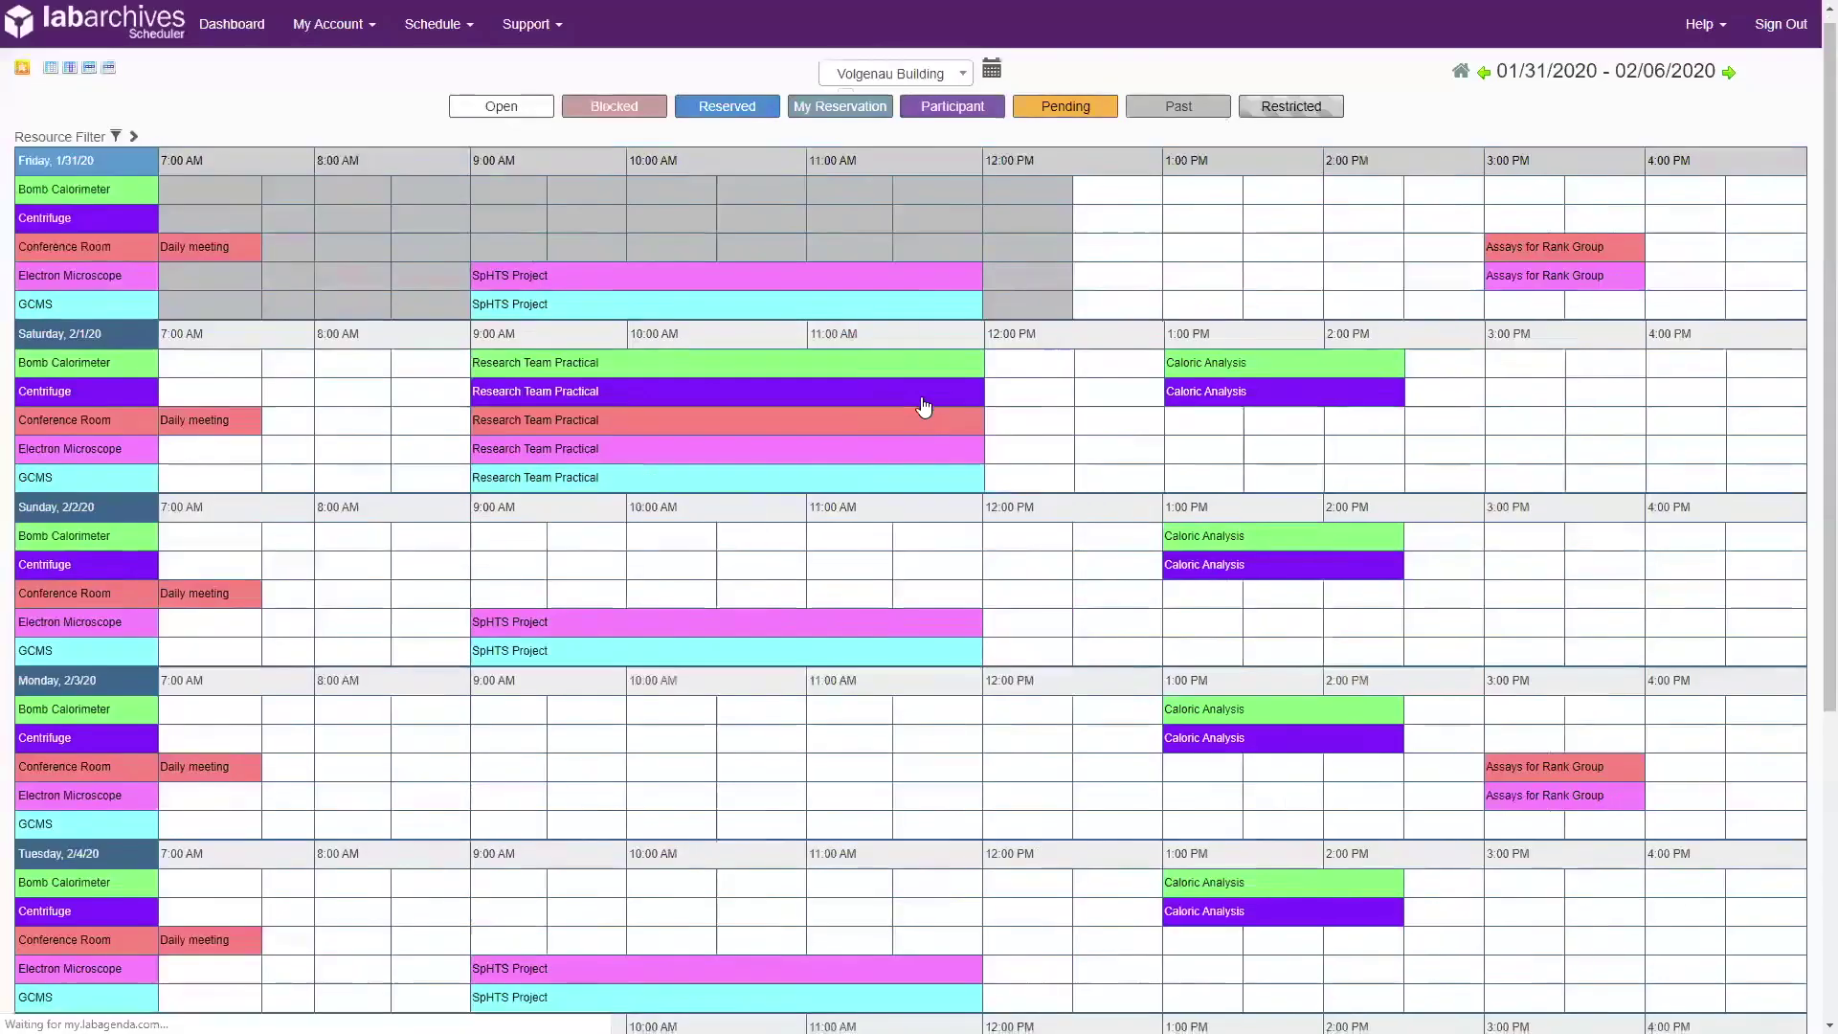
# - Open the personal calendar and look through its January 2020 reservations
pyautogui.scroll(-1, 923, 407)
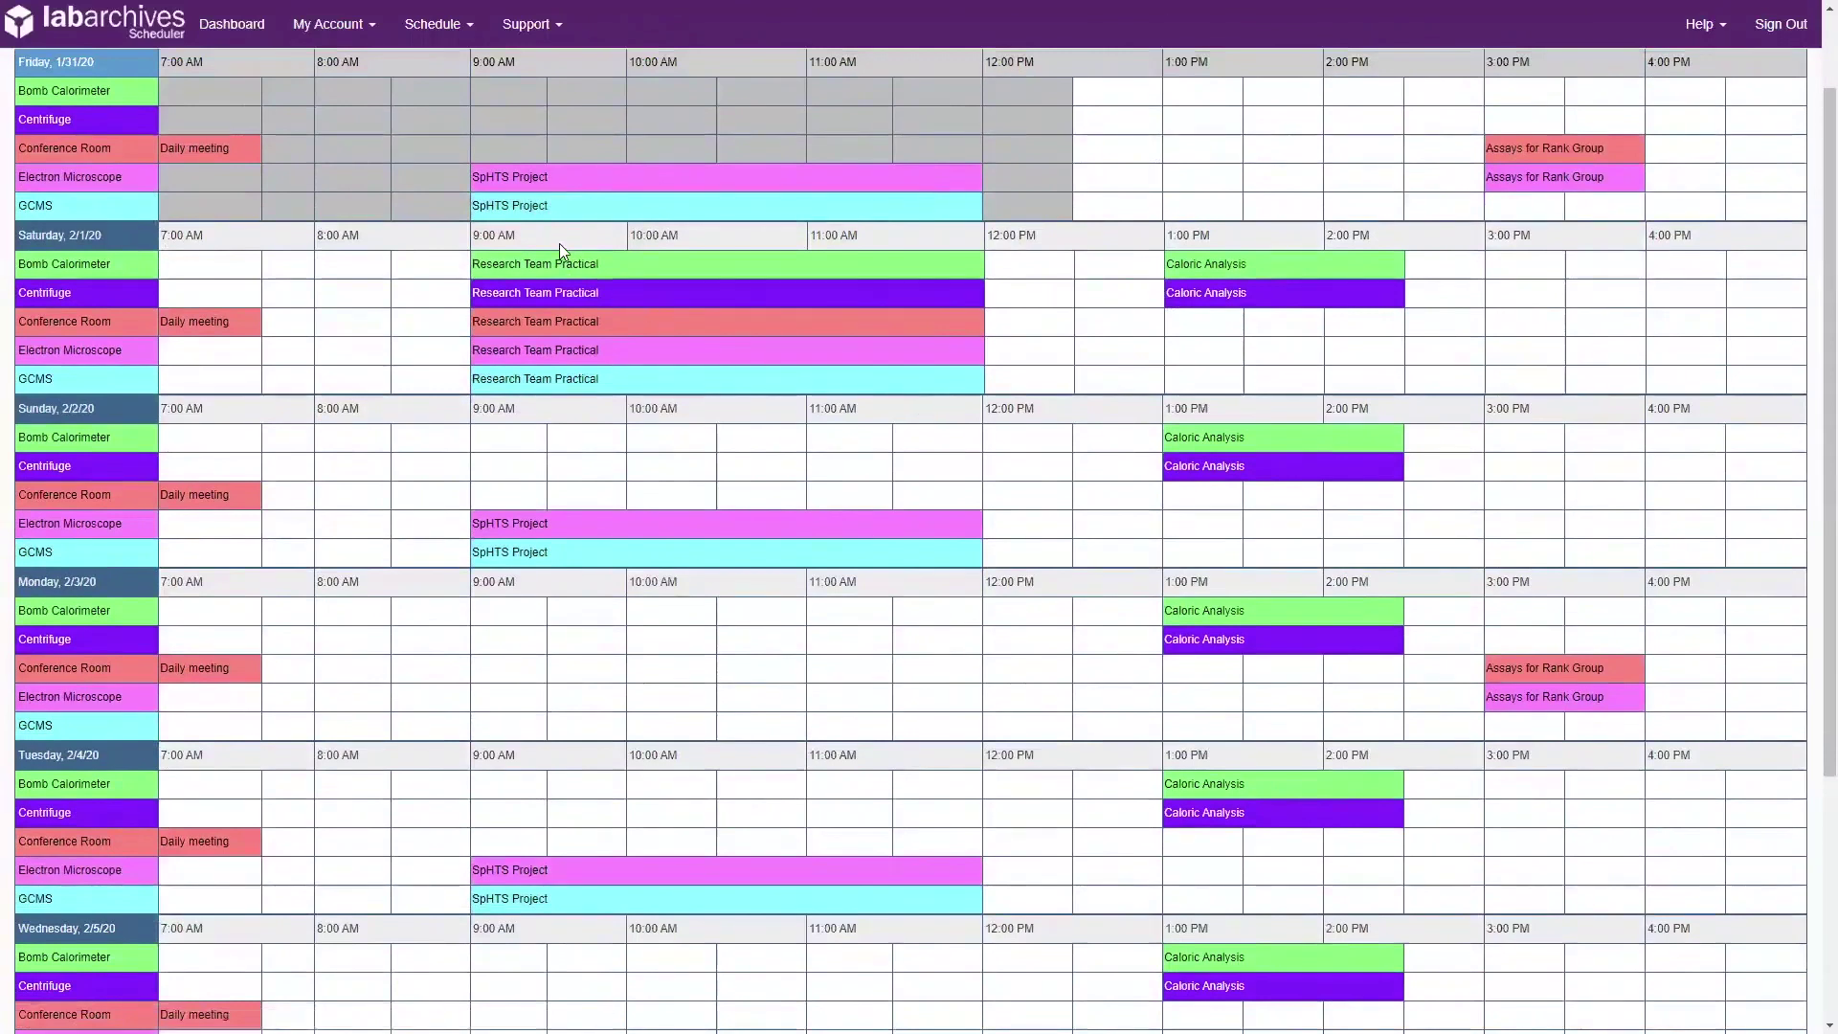
pyautogui.click(440, 30)
pyautogui.click(506, 95)
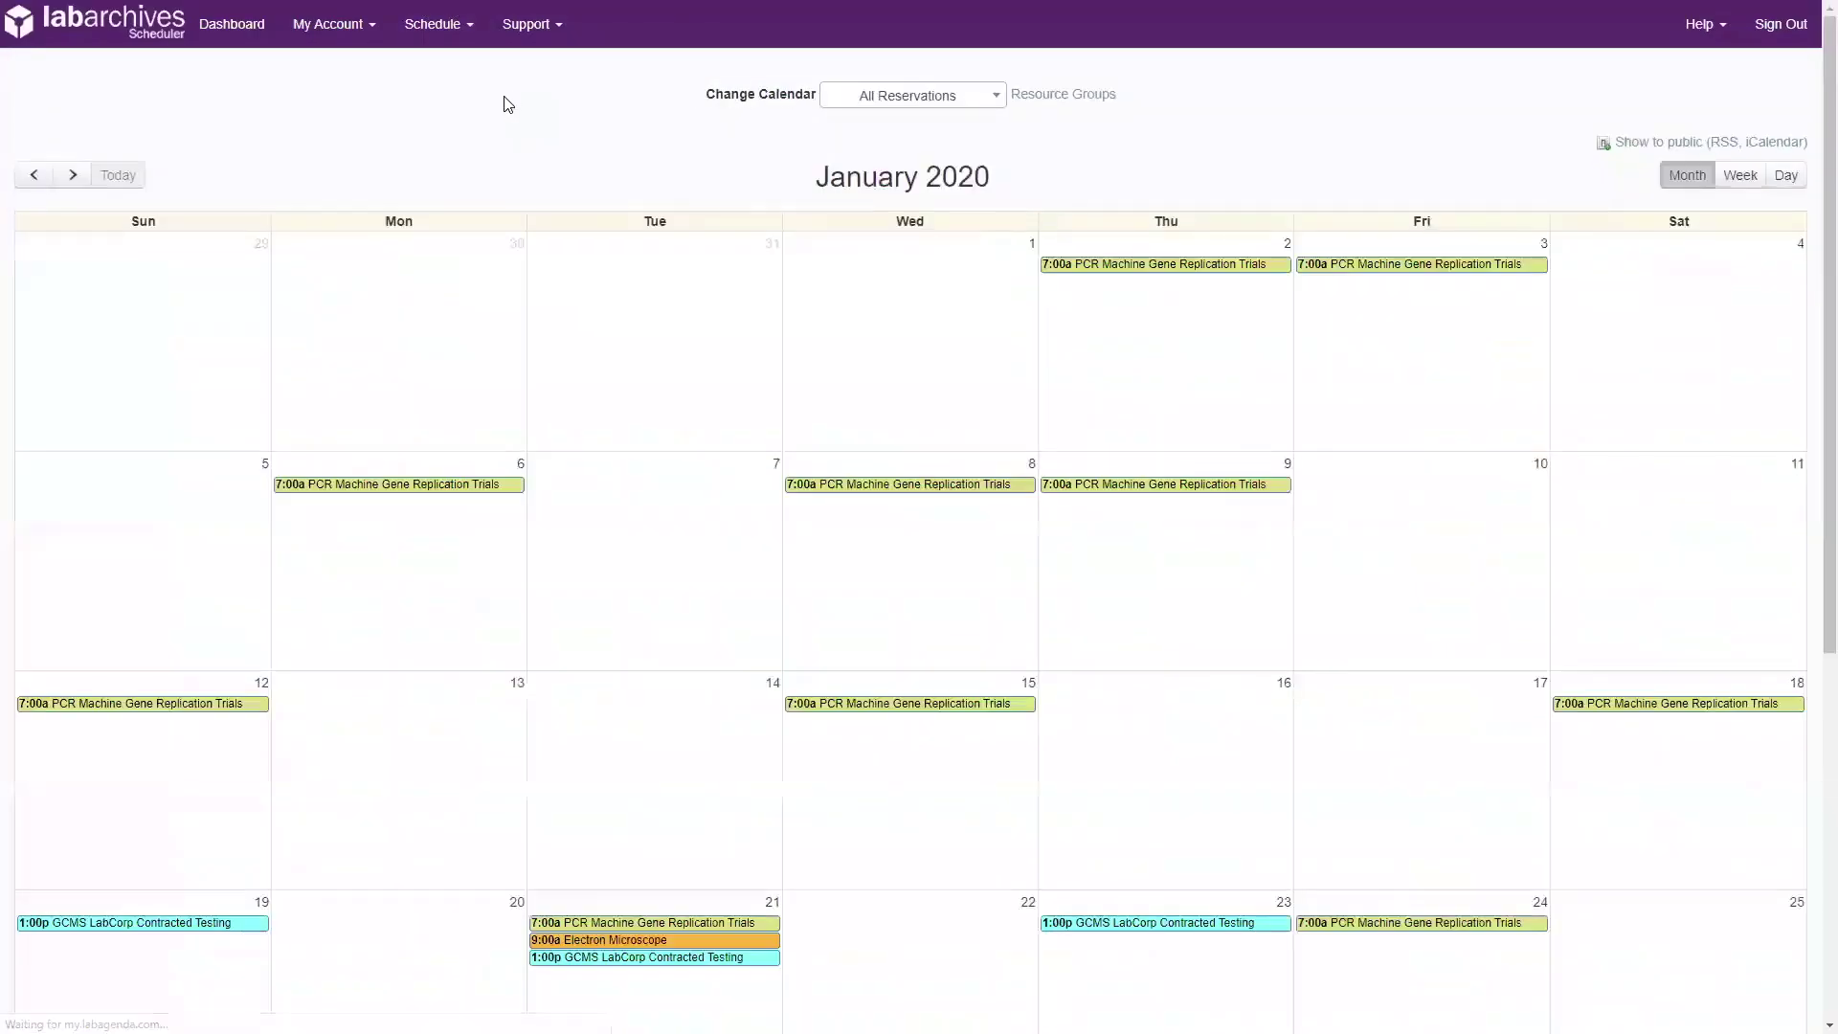
pyautogui.scroll(-5, 578, 307)
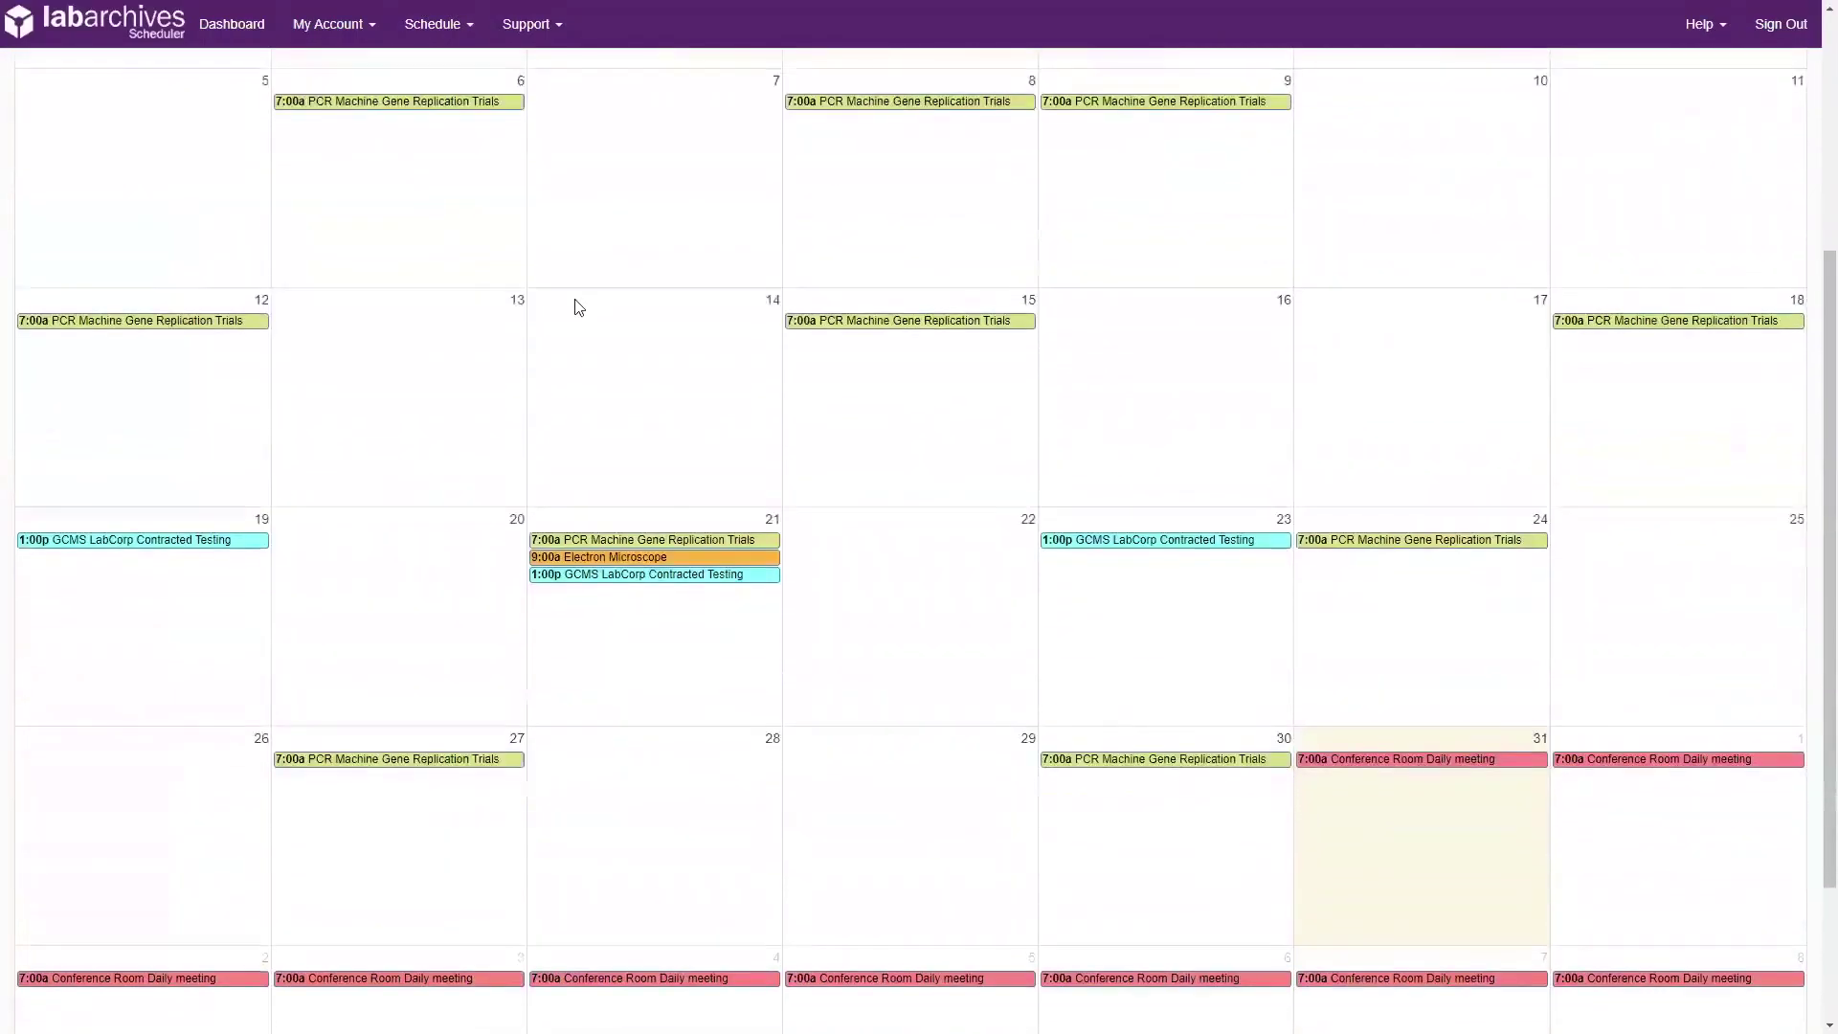
pyautogui.scroll(5, 578, 307)
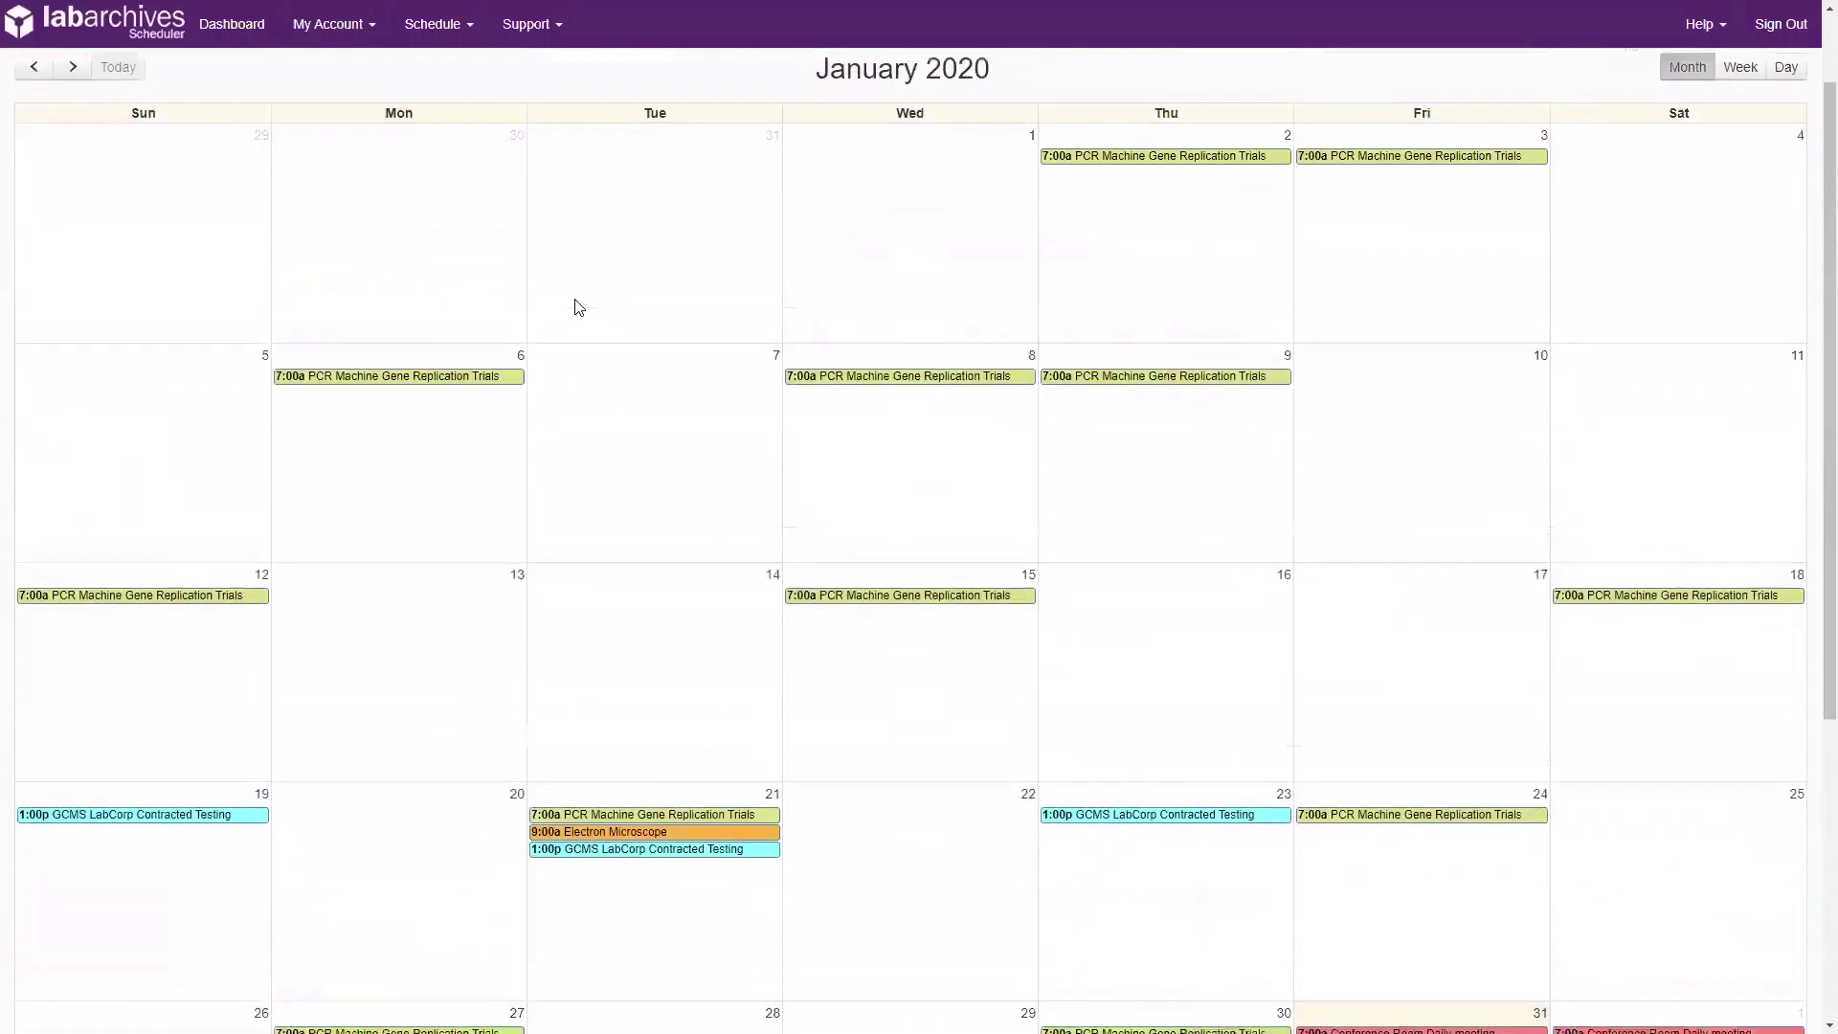
# - Open the resource calendar, show only the Particle Accelerator, and look through its January 2020 reservations
pyautogui.click(440, 37)
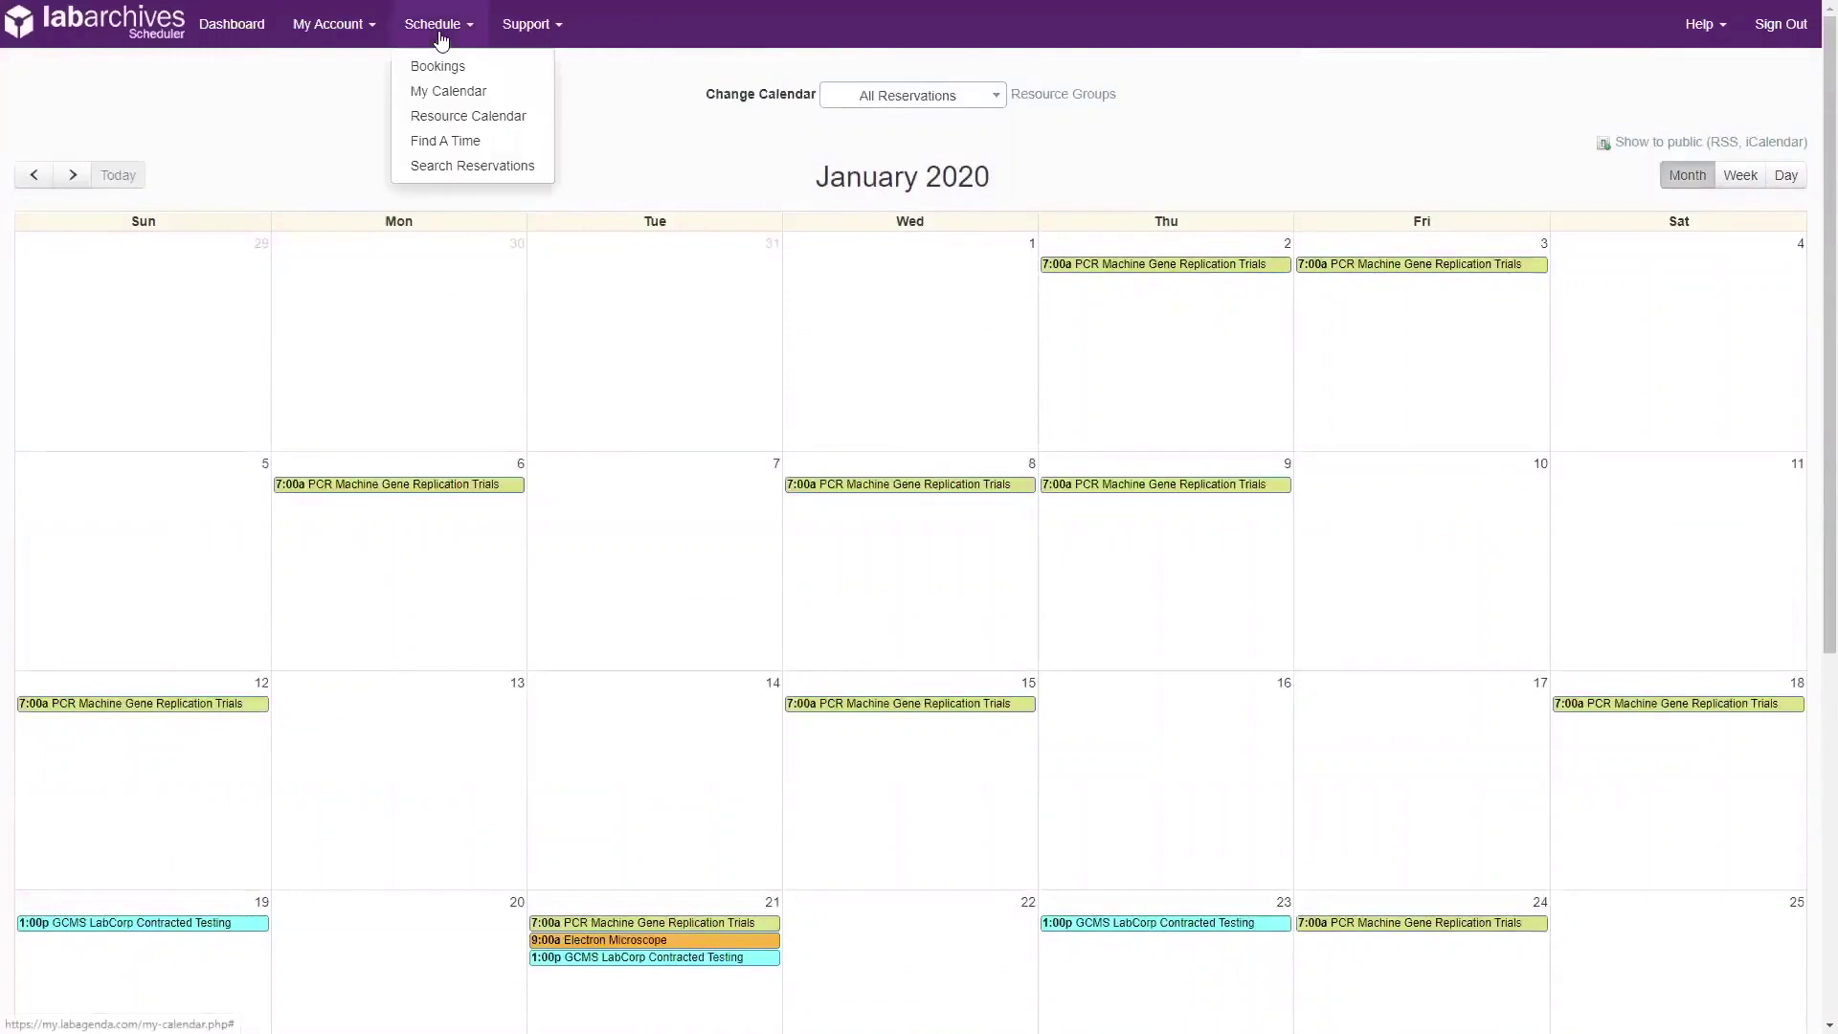
pyautogui.click(483, 125)
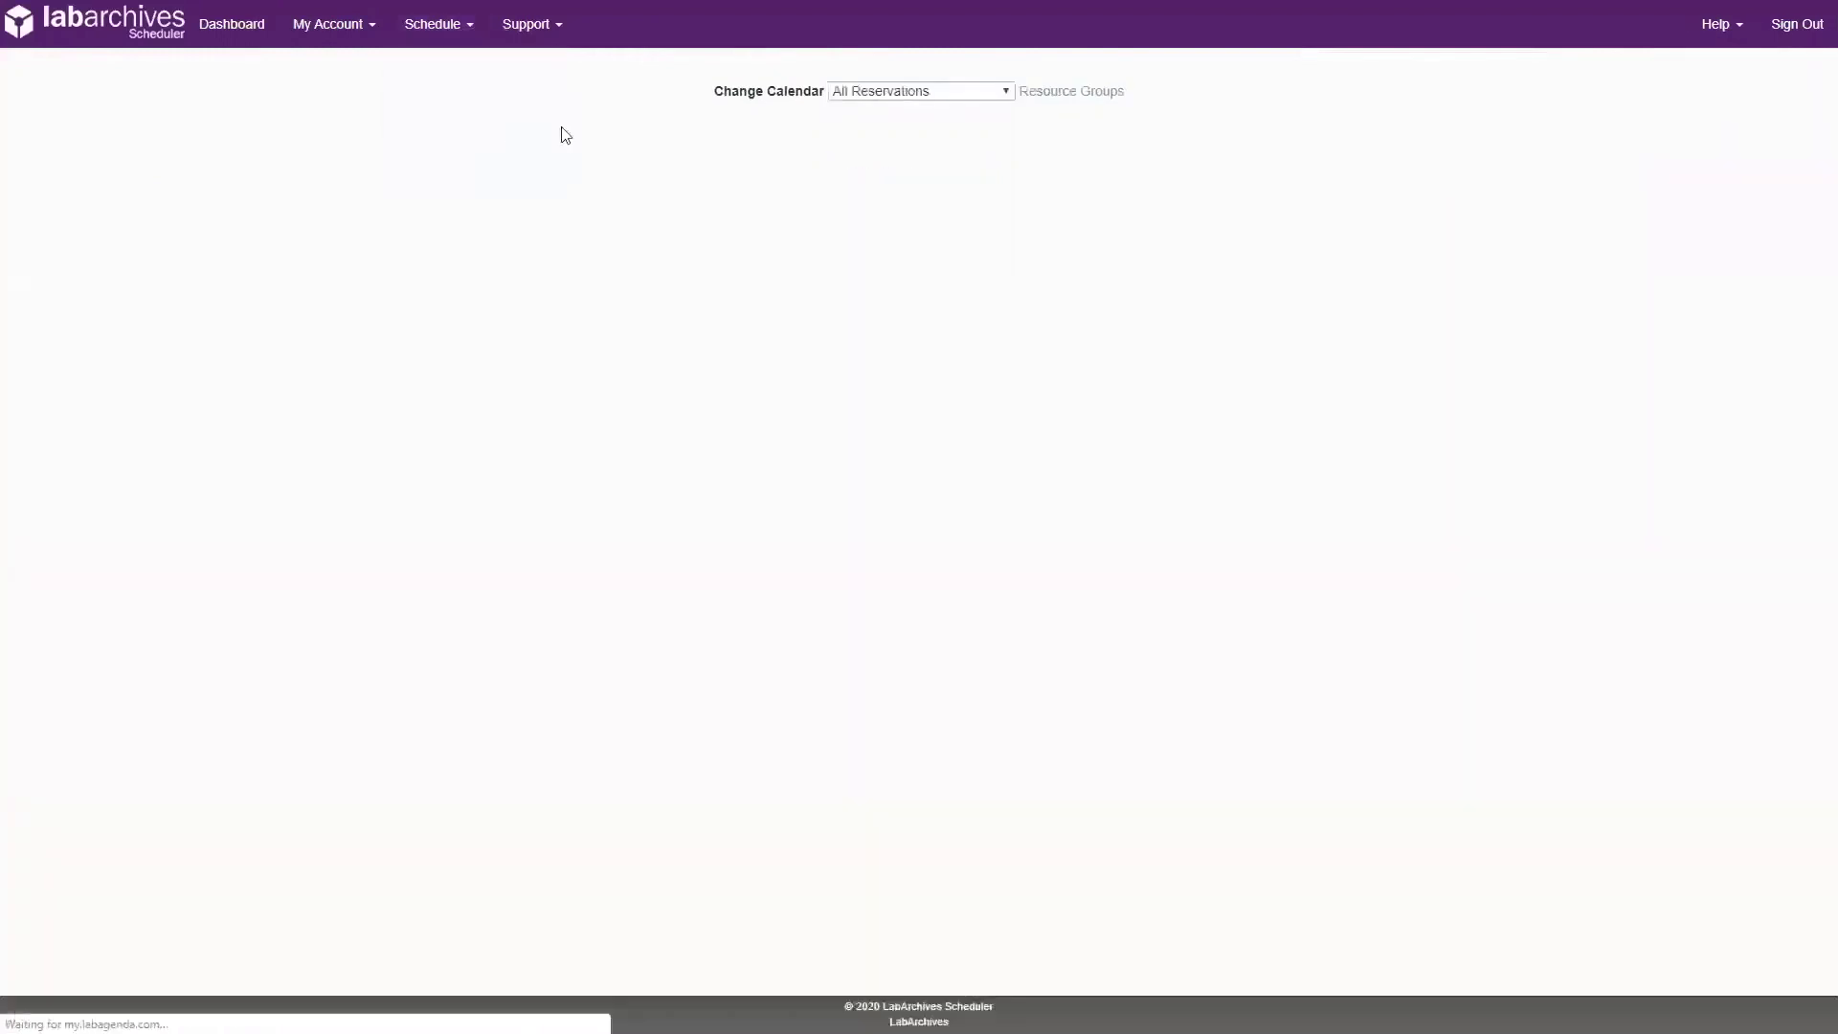
pyautogui.click(898, 96)
pyautogui.click(896, 251)
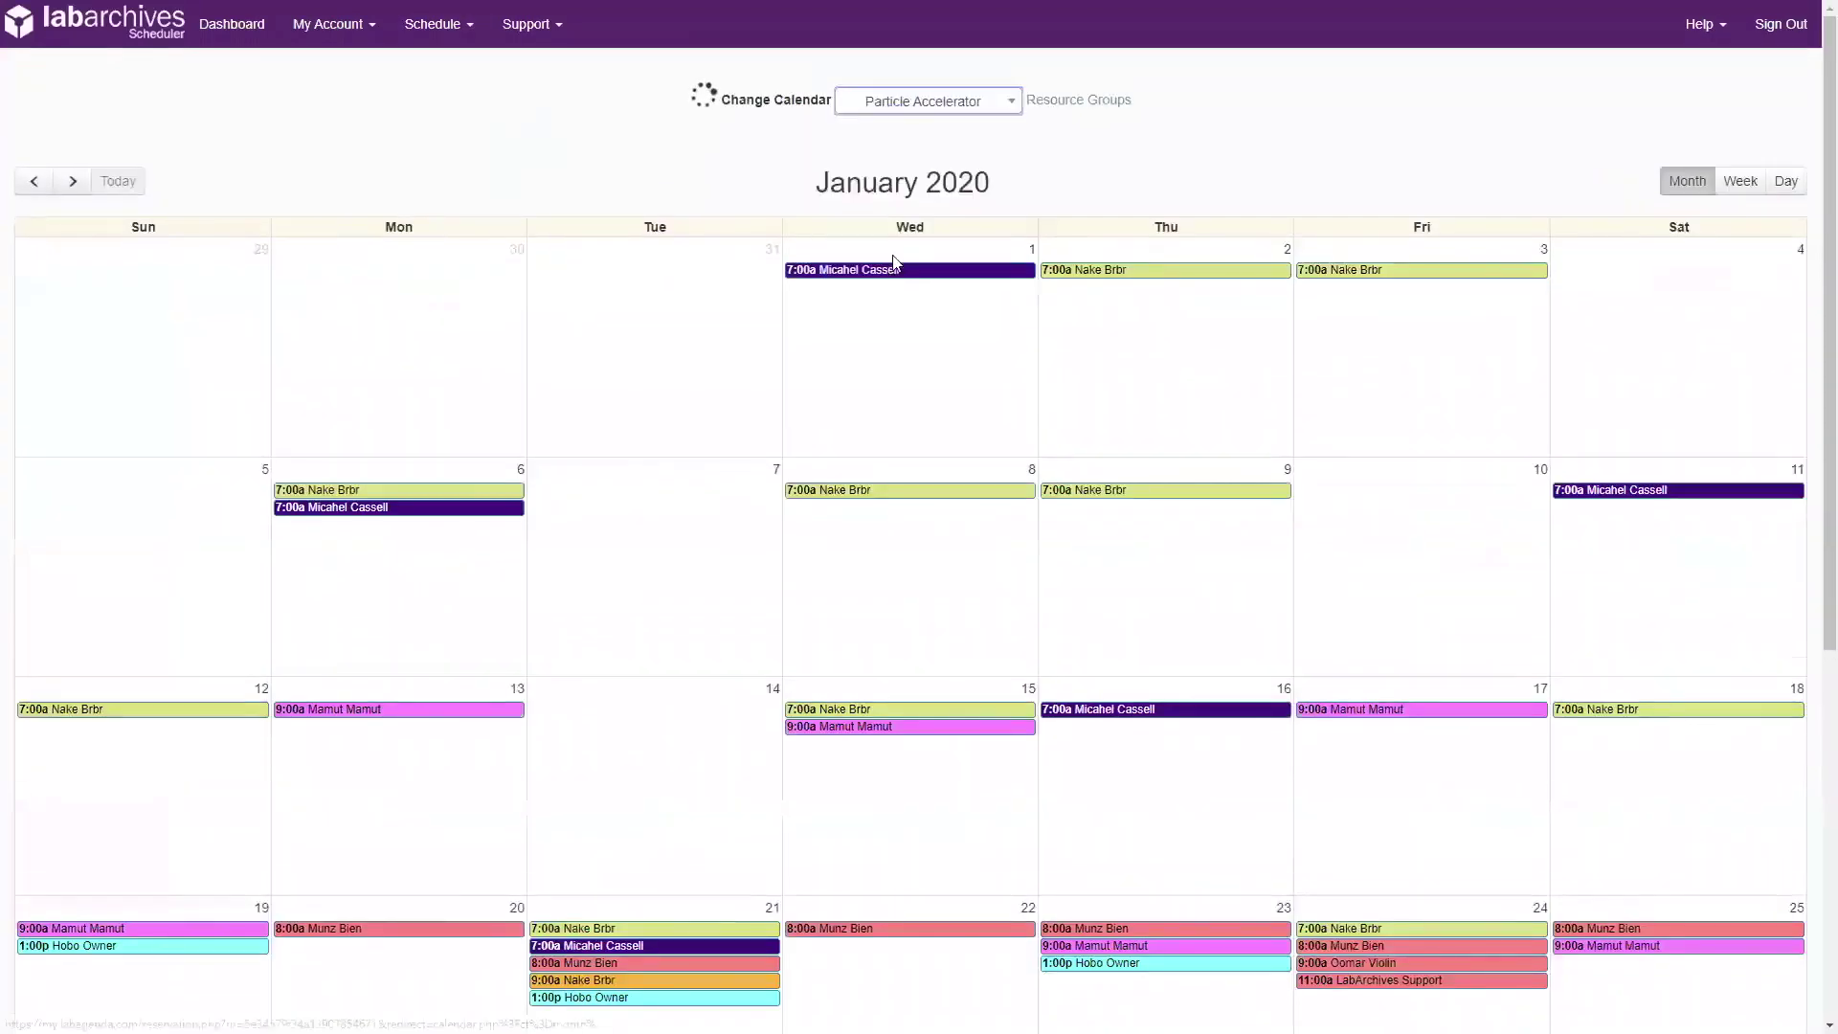
pyautogui.click(917, 112)
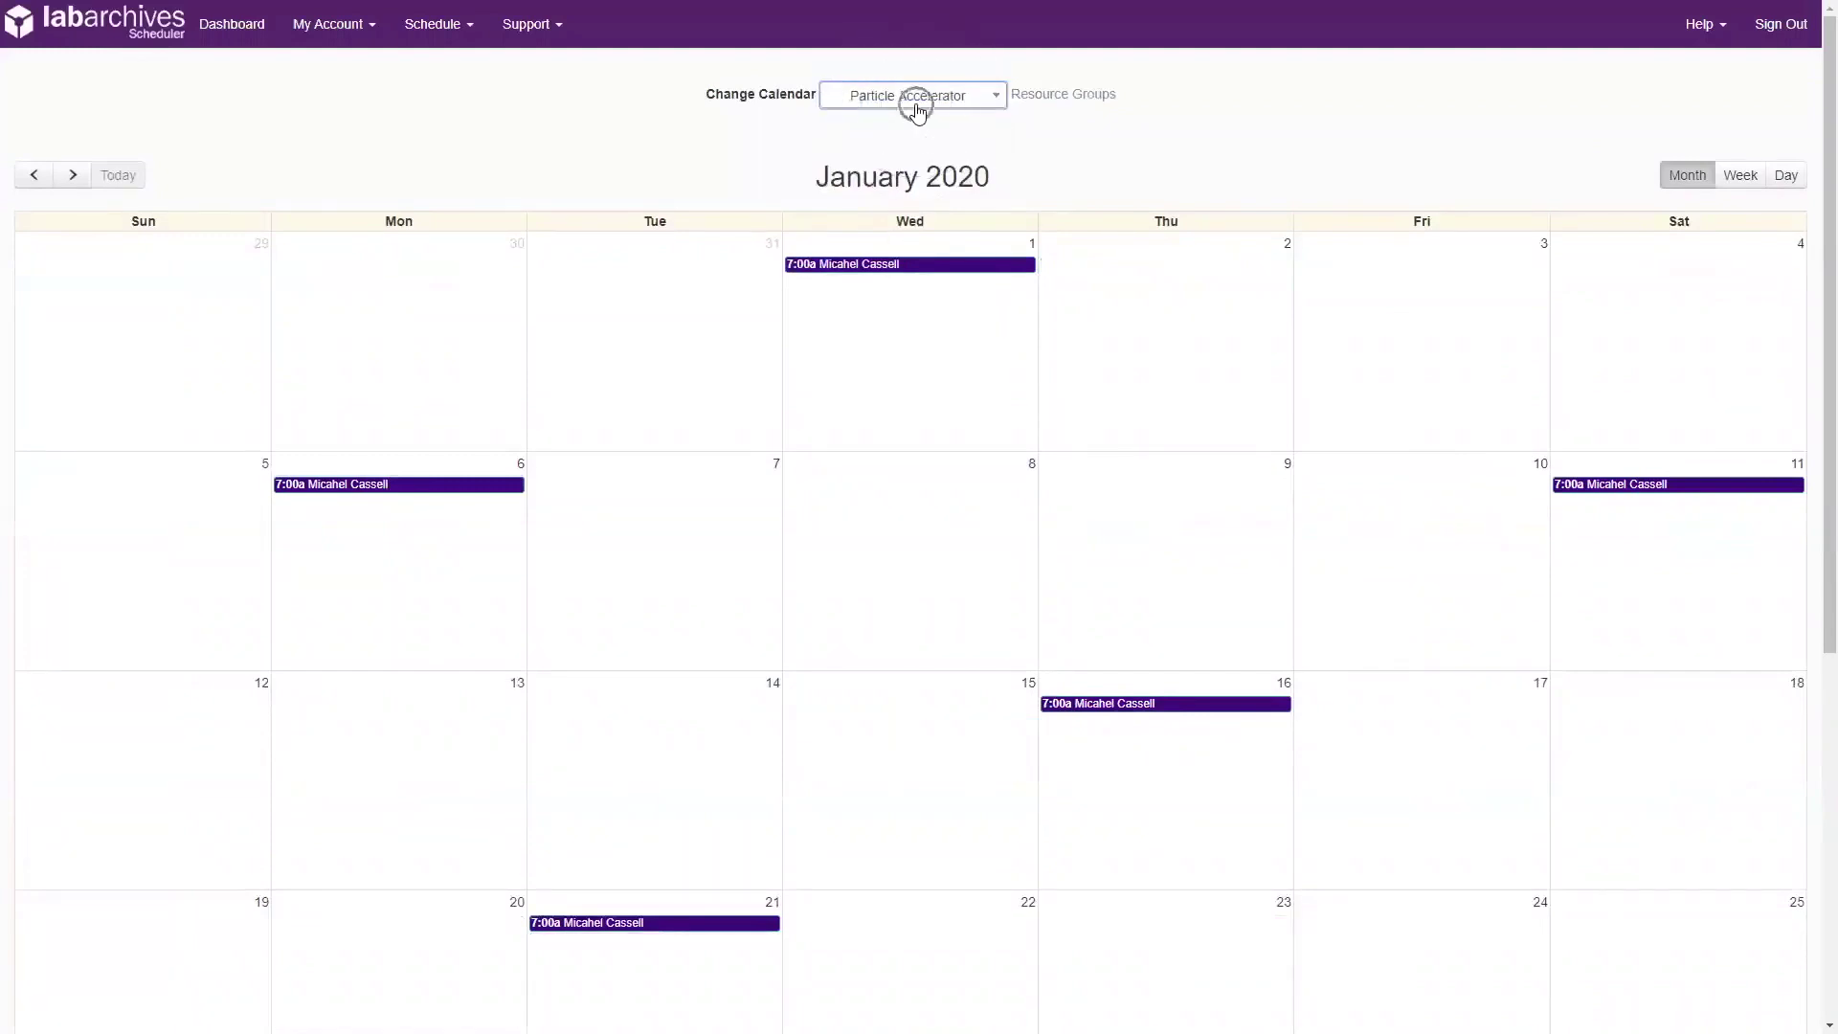
pyautogui.scroll(-1, 797, 227)
pyautogui.scroll(-4, 797, 228)
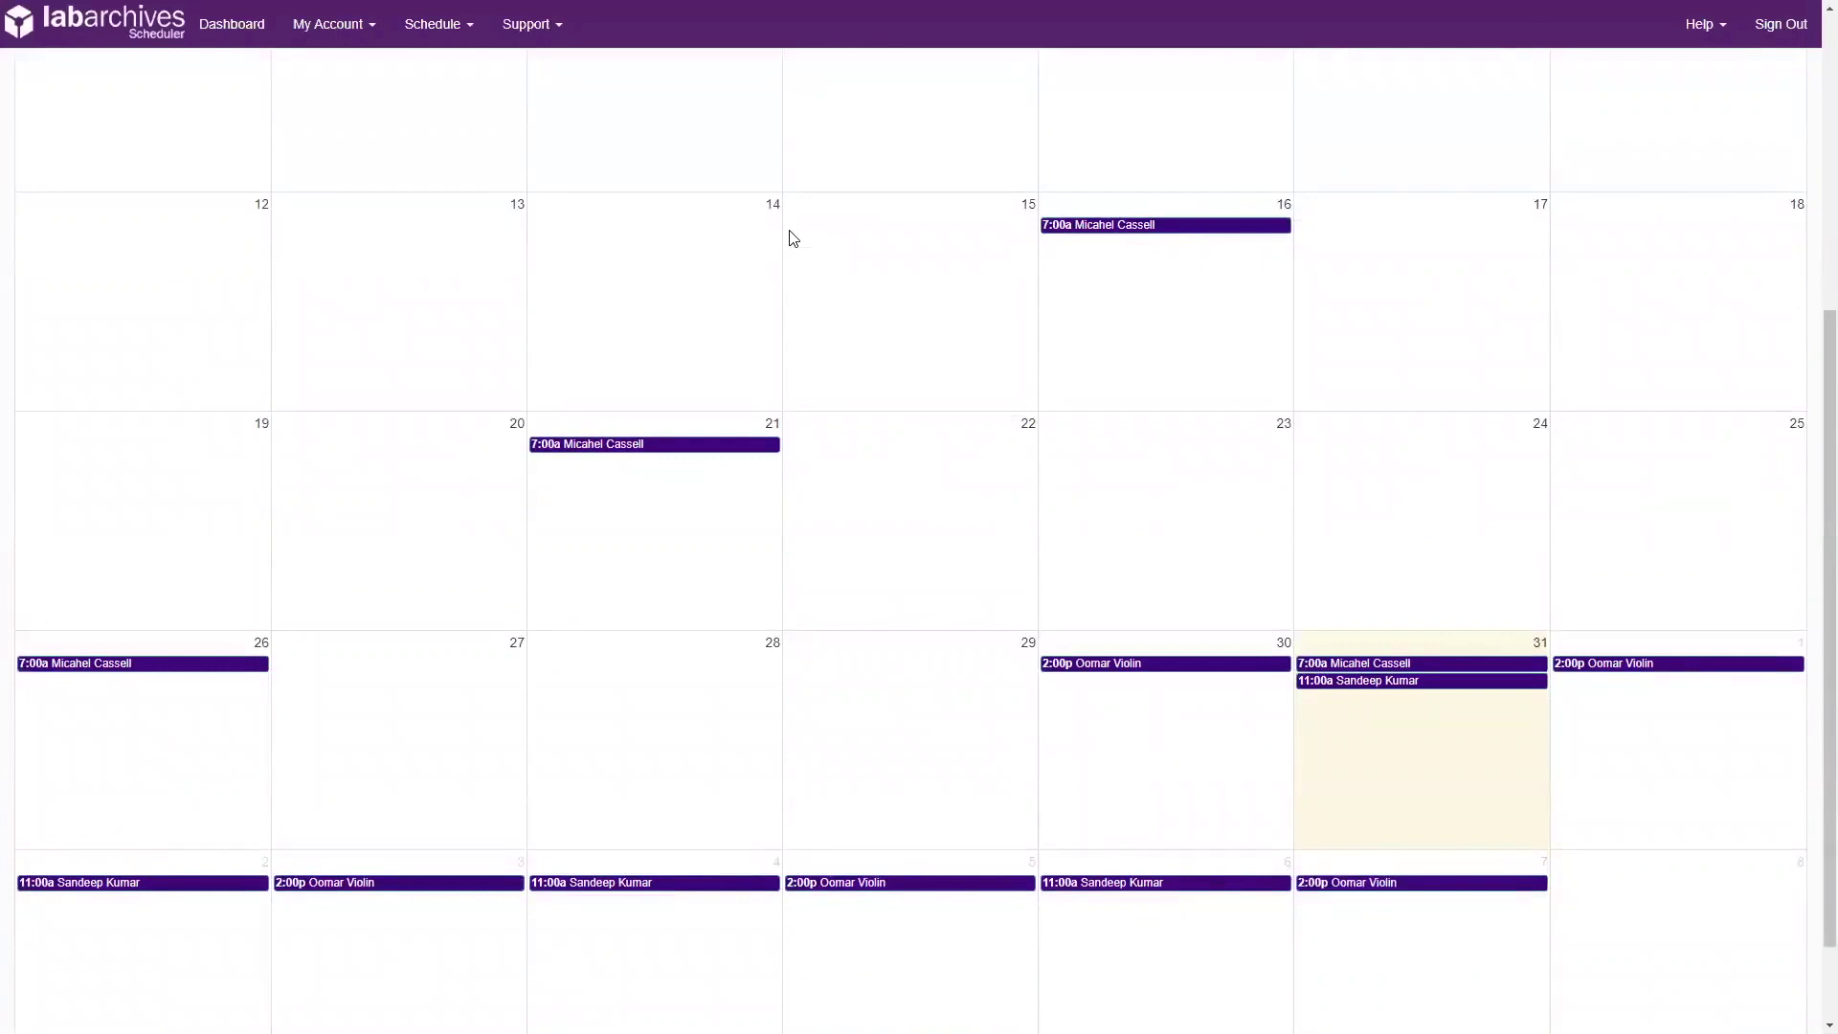
# - Open Find A Time and restrict the availability search to the Centrifuge instead of any resource
pyautogui.click(434, 27)
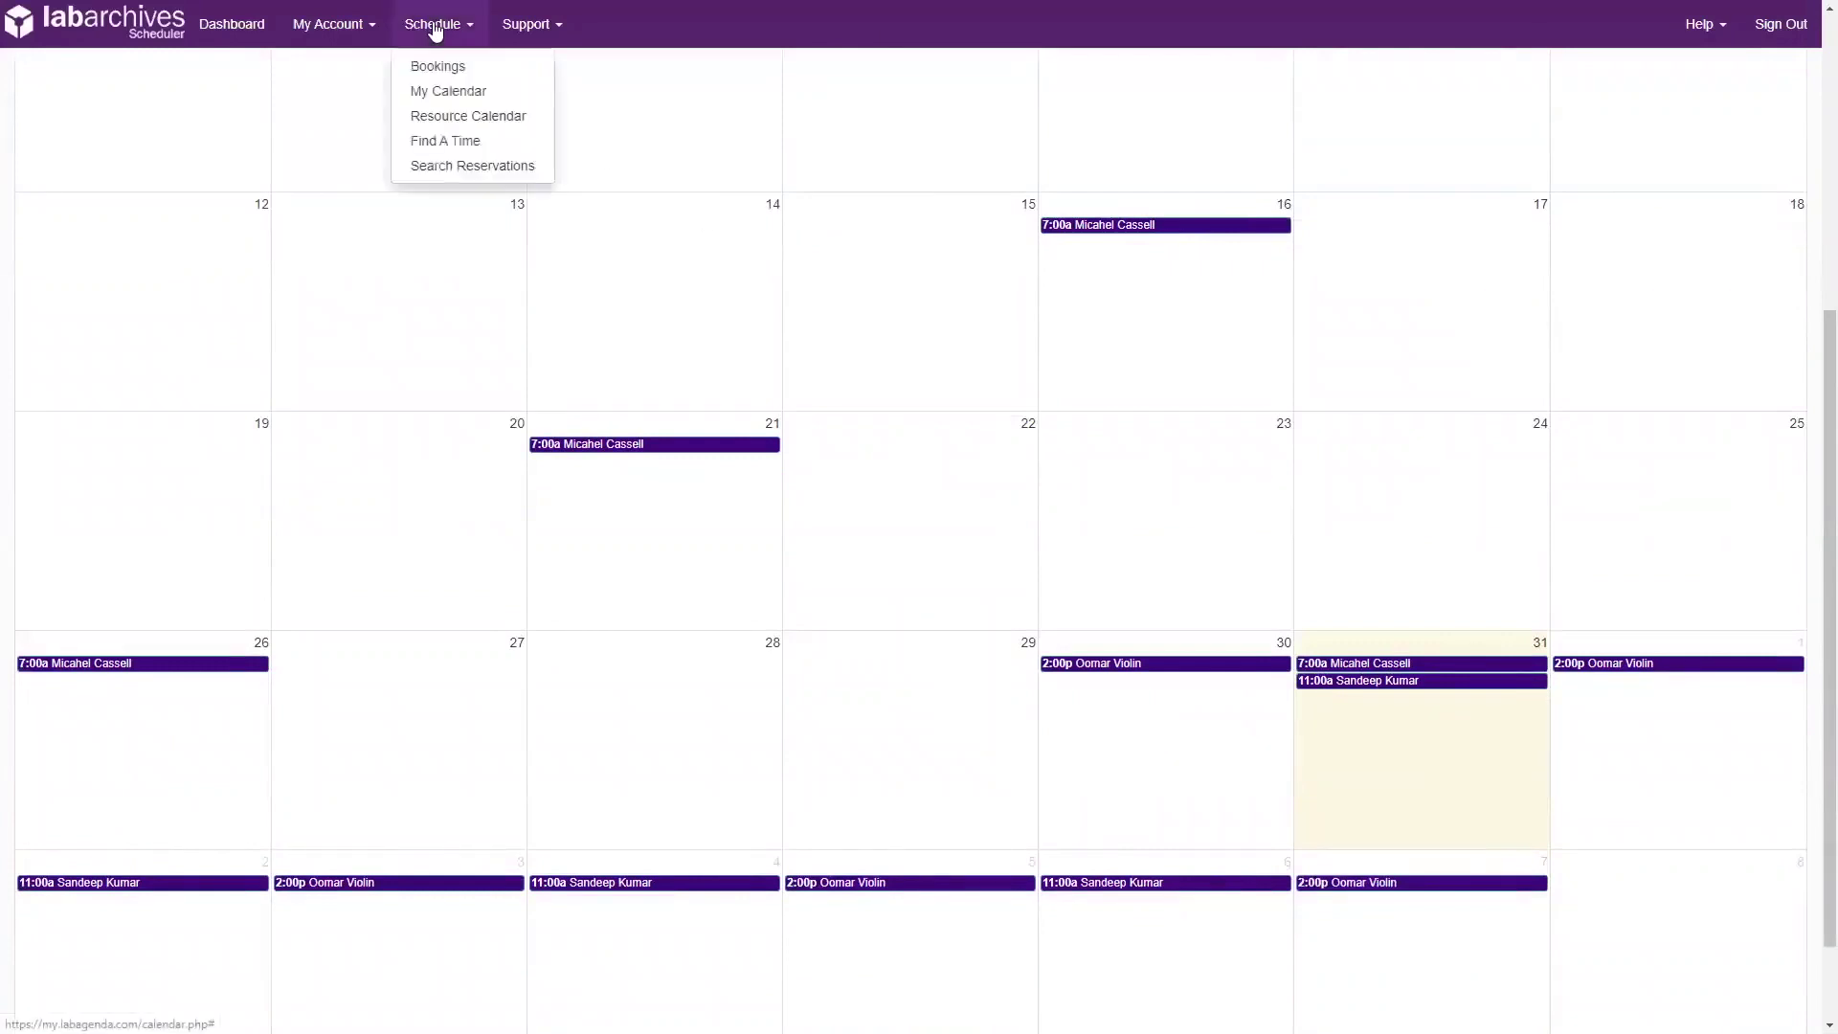
pyautogui.click(491, 142)
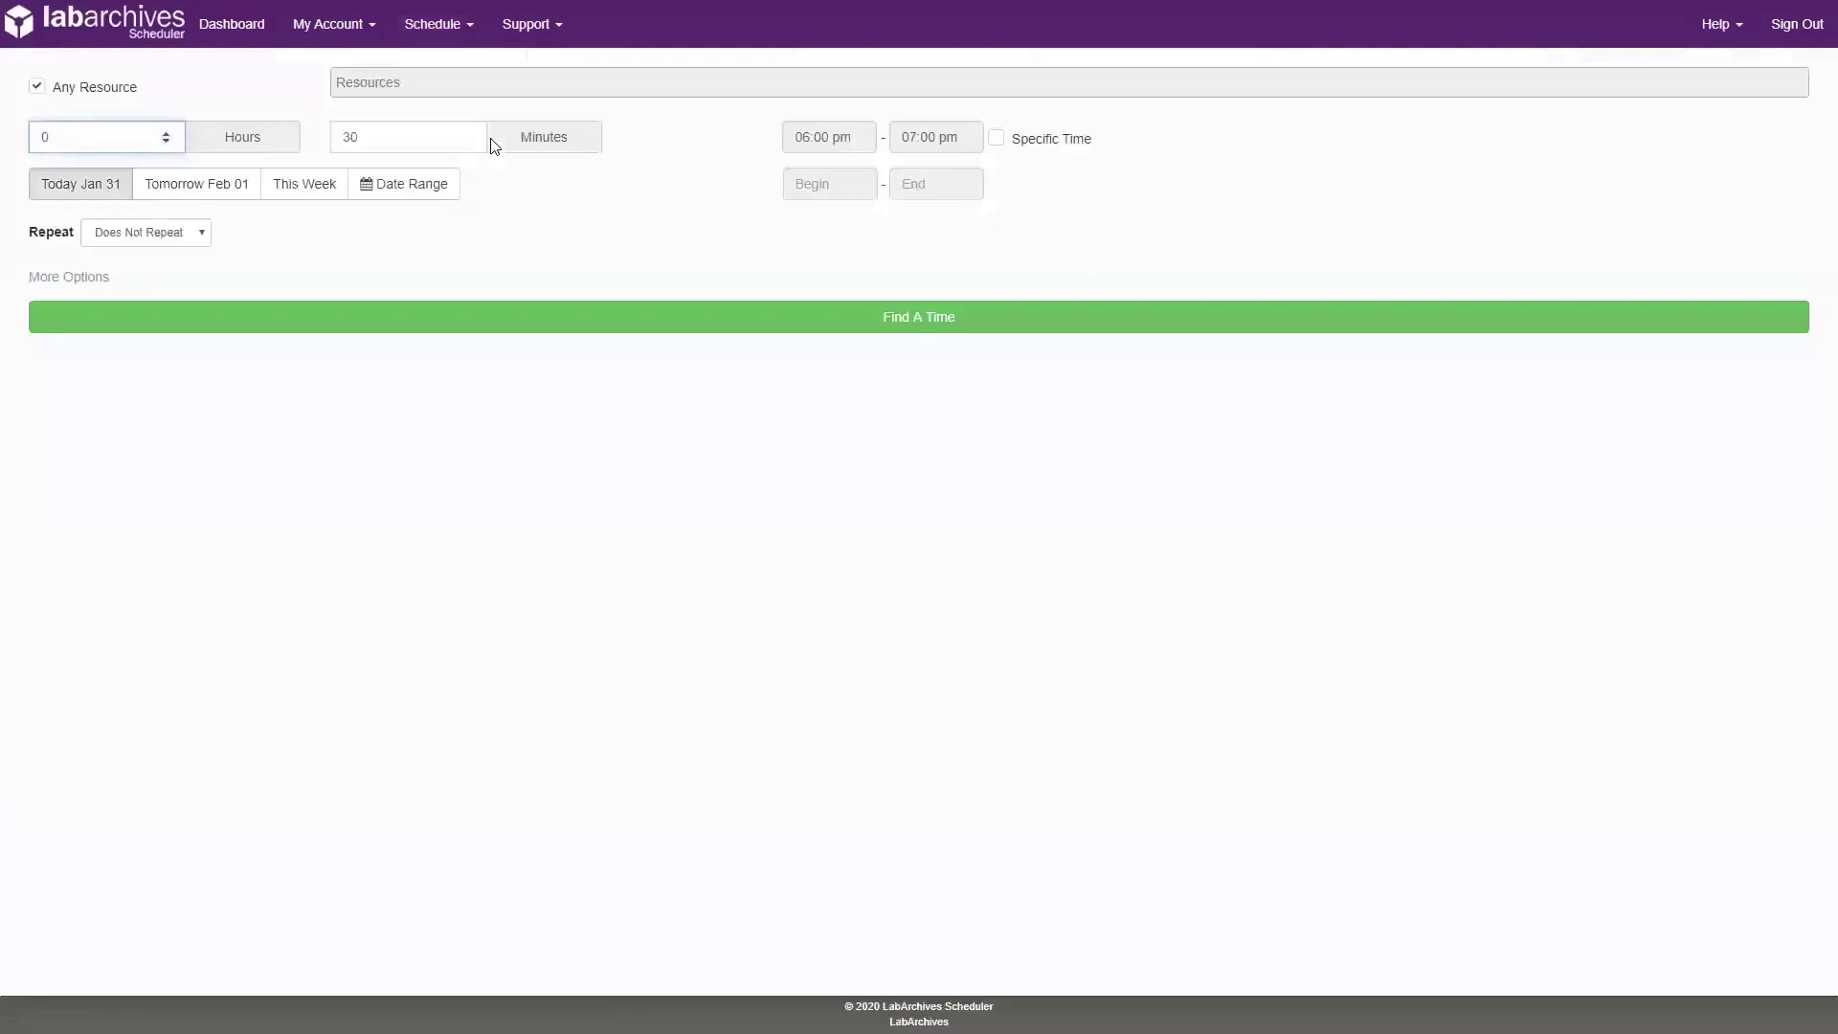
pyautogui.click(40, 90)
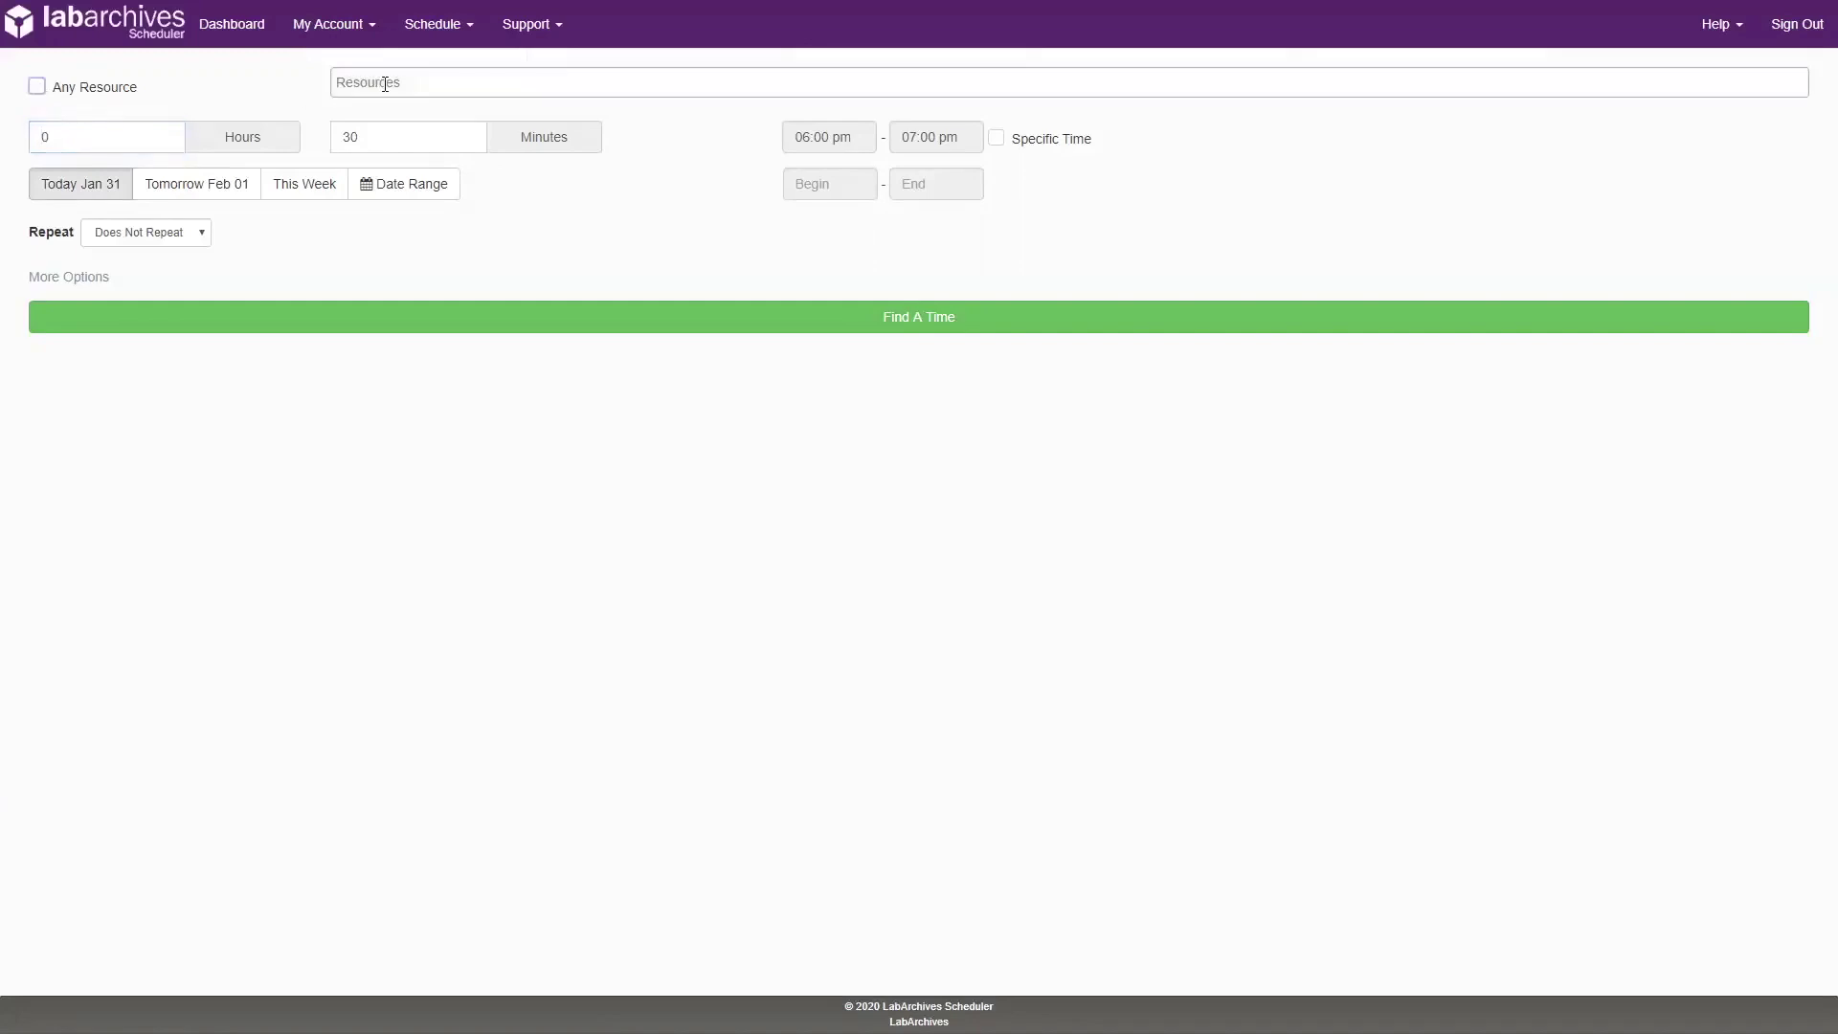
pyautogui.click(384, 84)
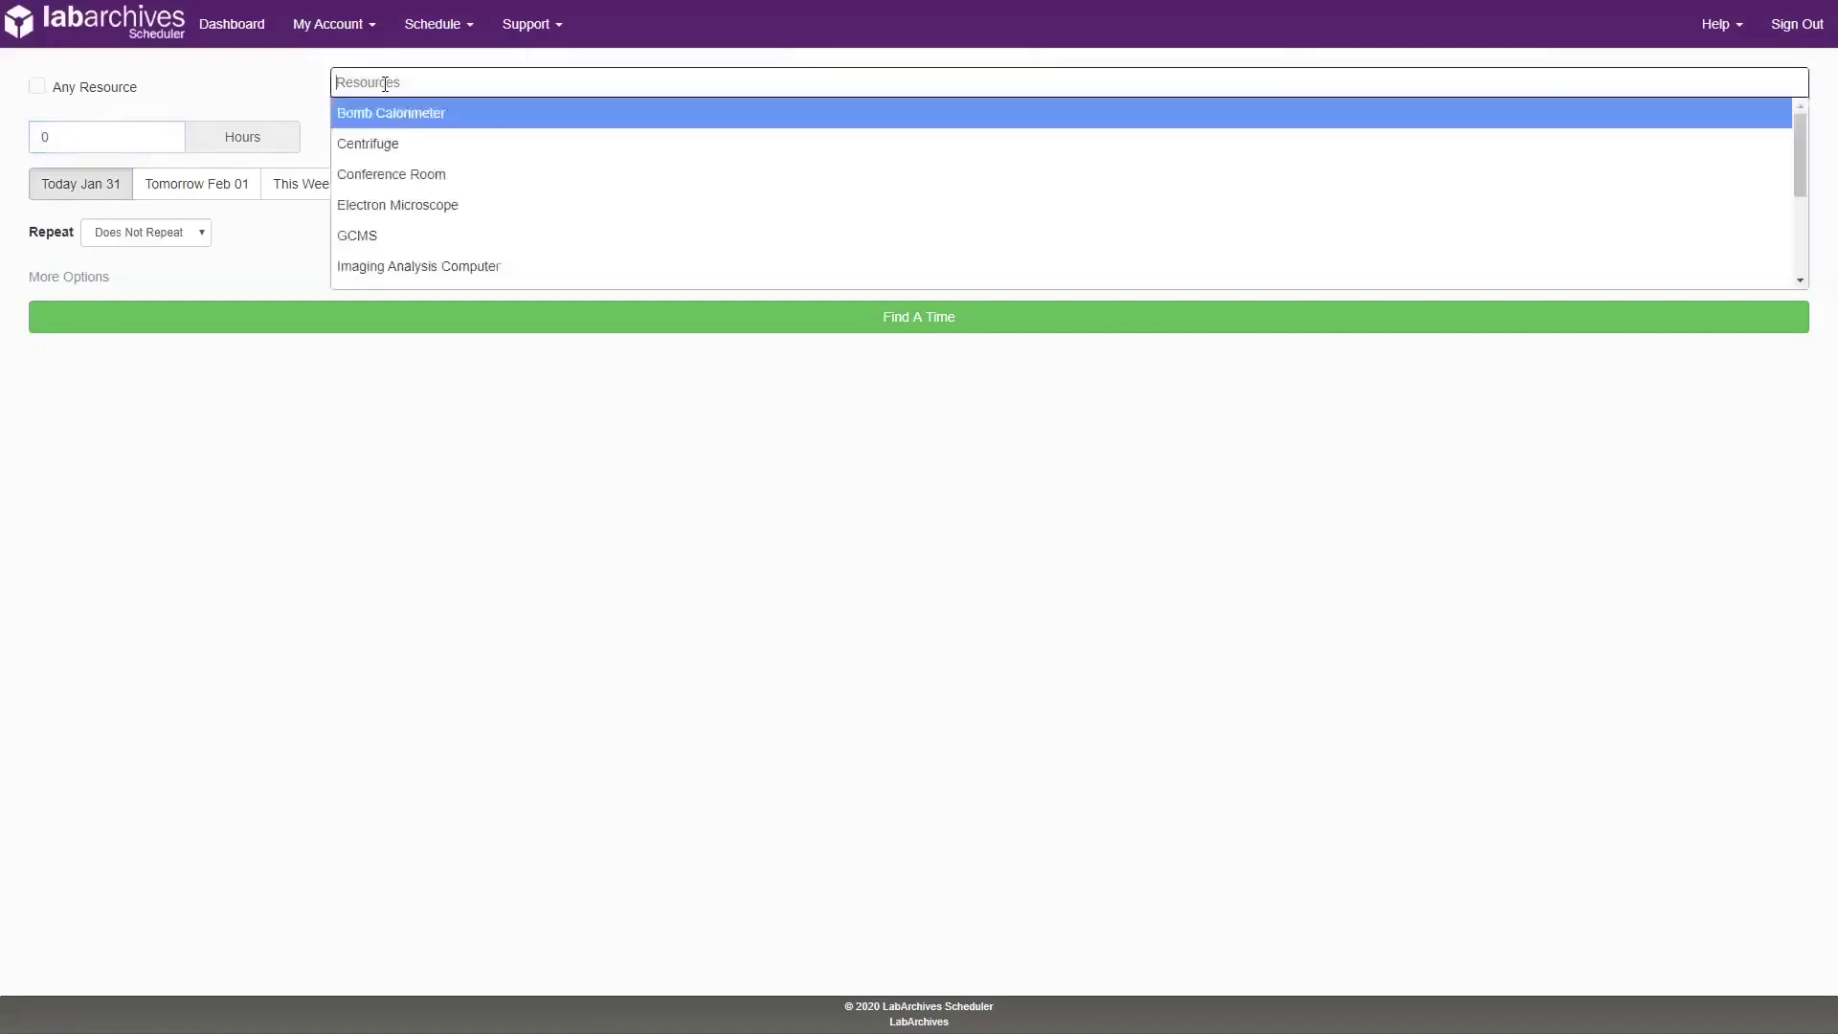
pyautogui.click(406, 152)
# - Set the duration to 2 hours 0 minutes and find available Centrifuge slots for this week
pyautogui.moveTo(113, 130); pyautogui.dragTo(21, 135)
pyautogui.write('3')
pyautogui.moveTo(359, 138); pyautogui.dragTo(264, 142)
pyautogui.write('0')
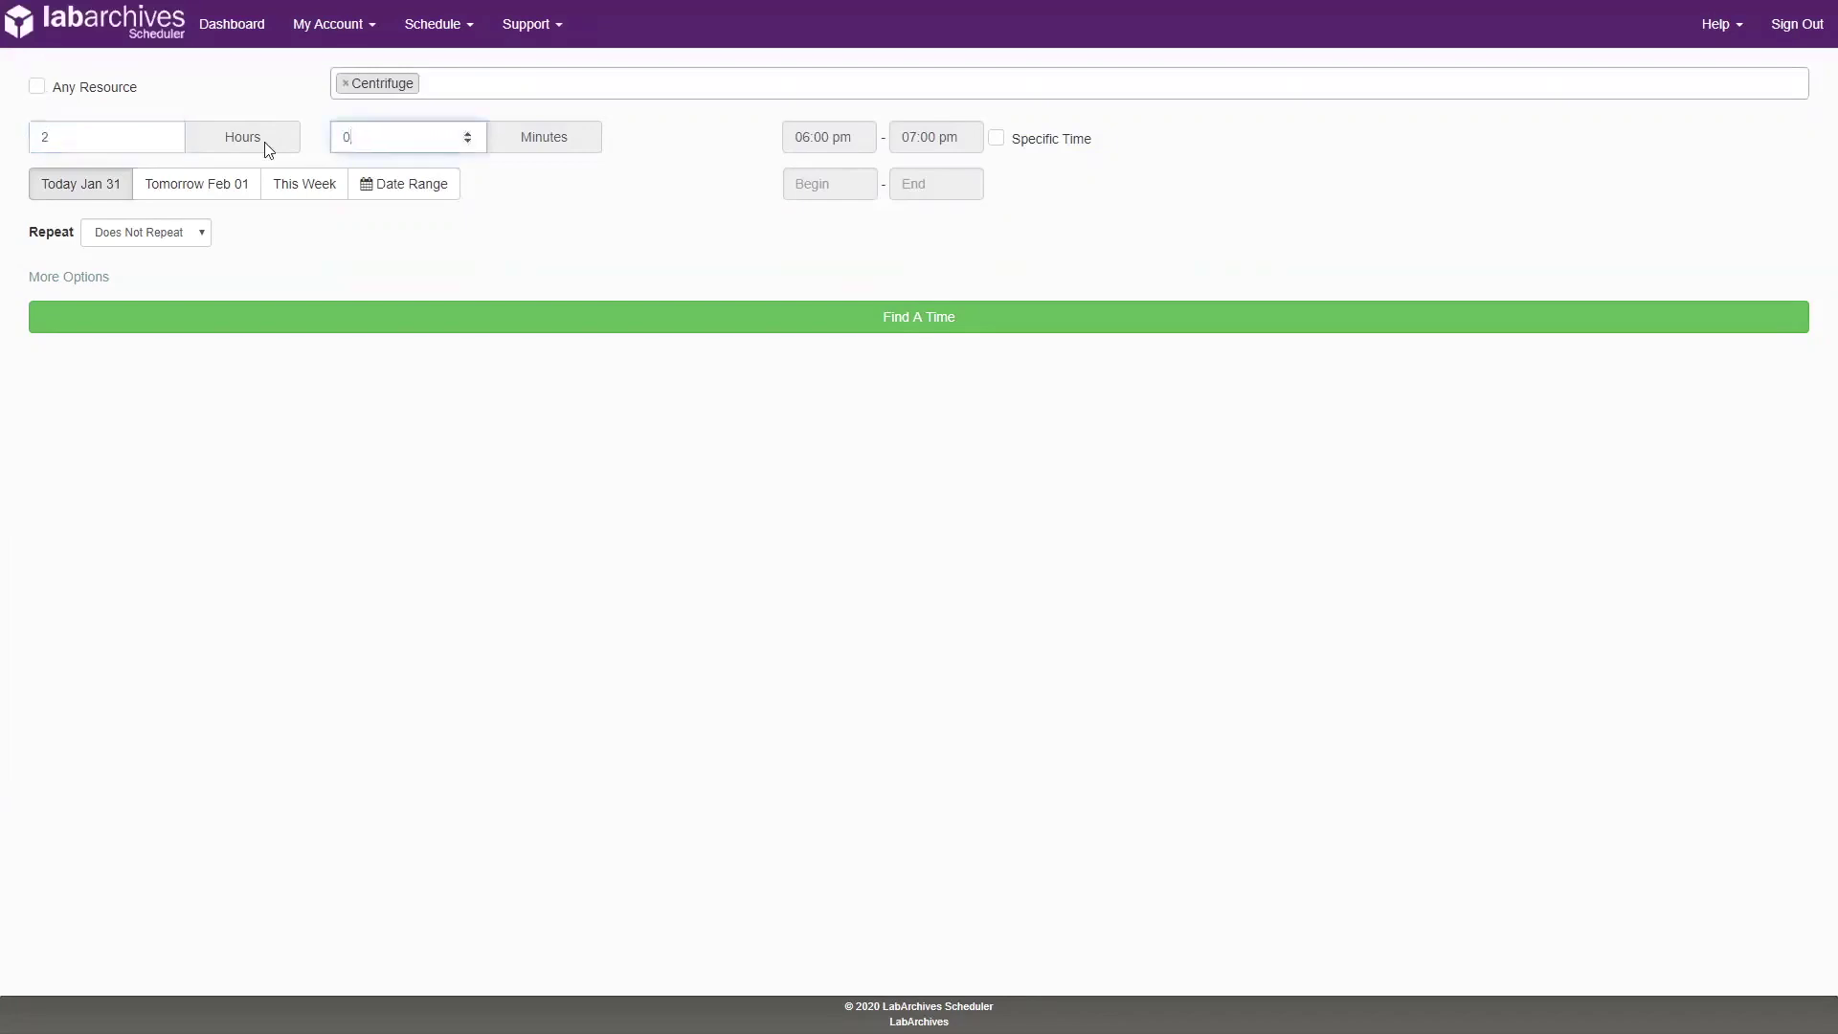
pyautogui.click(292, 191)
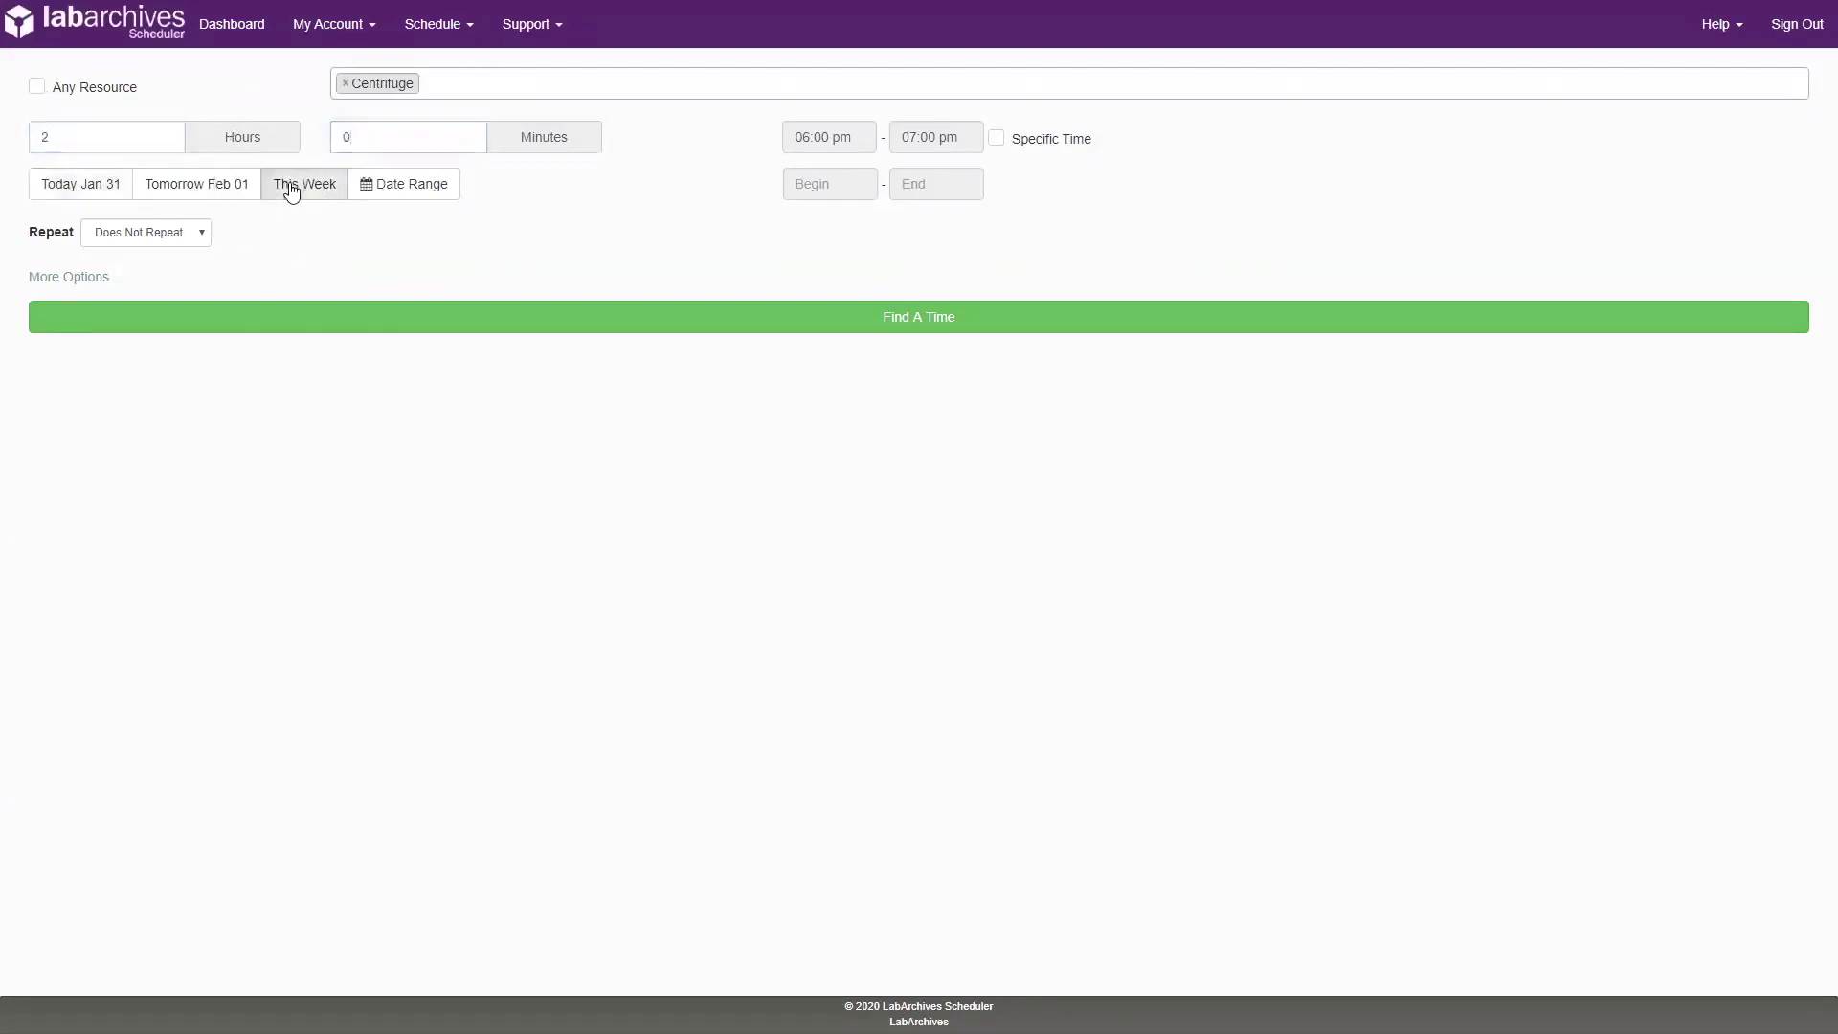
pyautogui.click(723, 330)
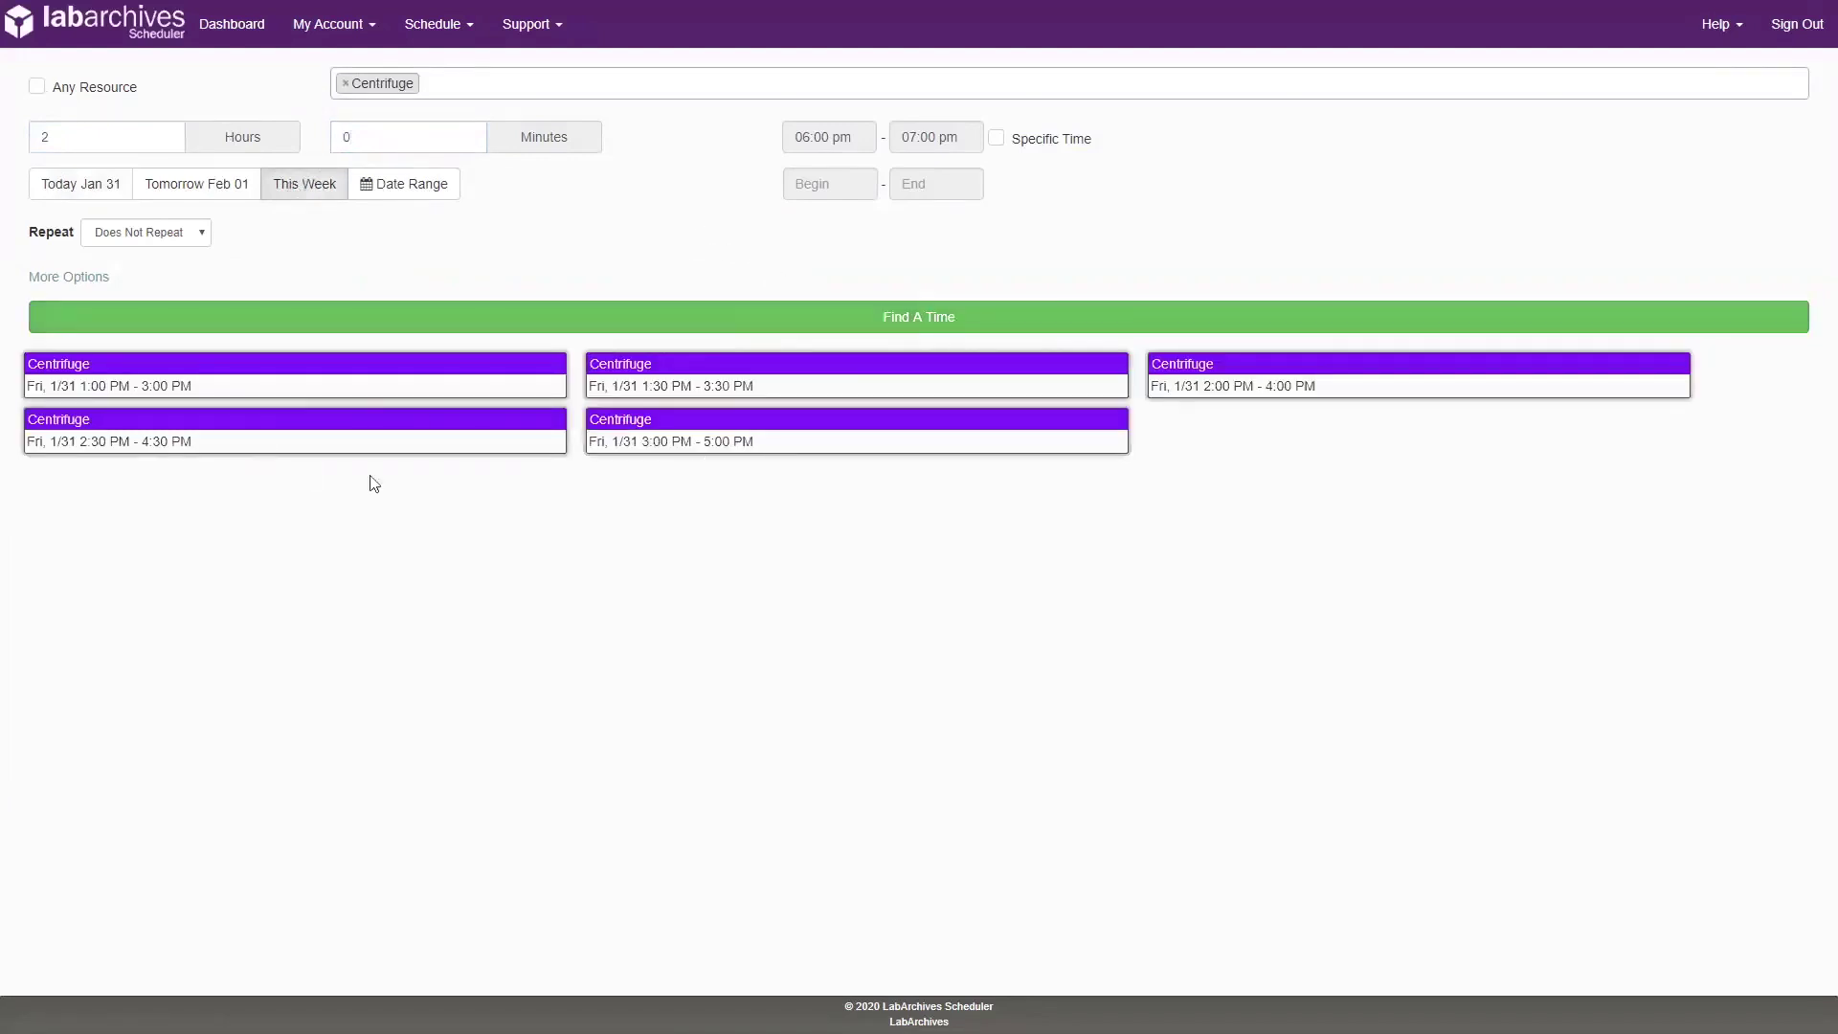
pyautogui.click(504, 373)
pyautogui.moveTo(1204, 373)
# - Search reservations for the GCMS resource this week, with the user filter cleared
pyautogui.click(452, 32)
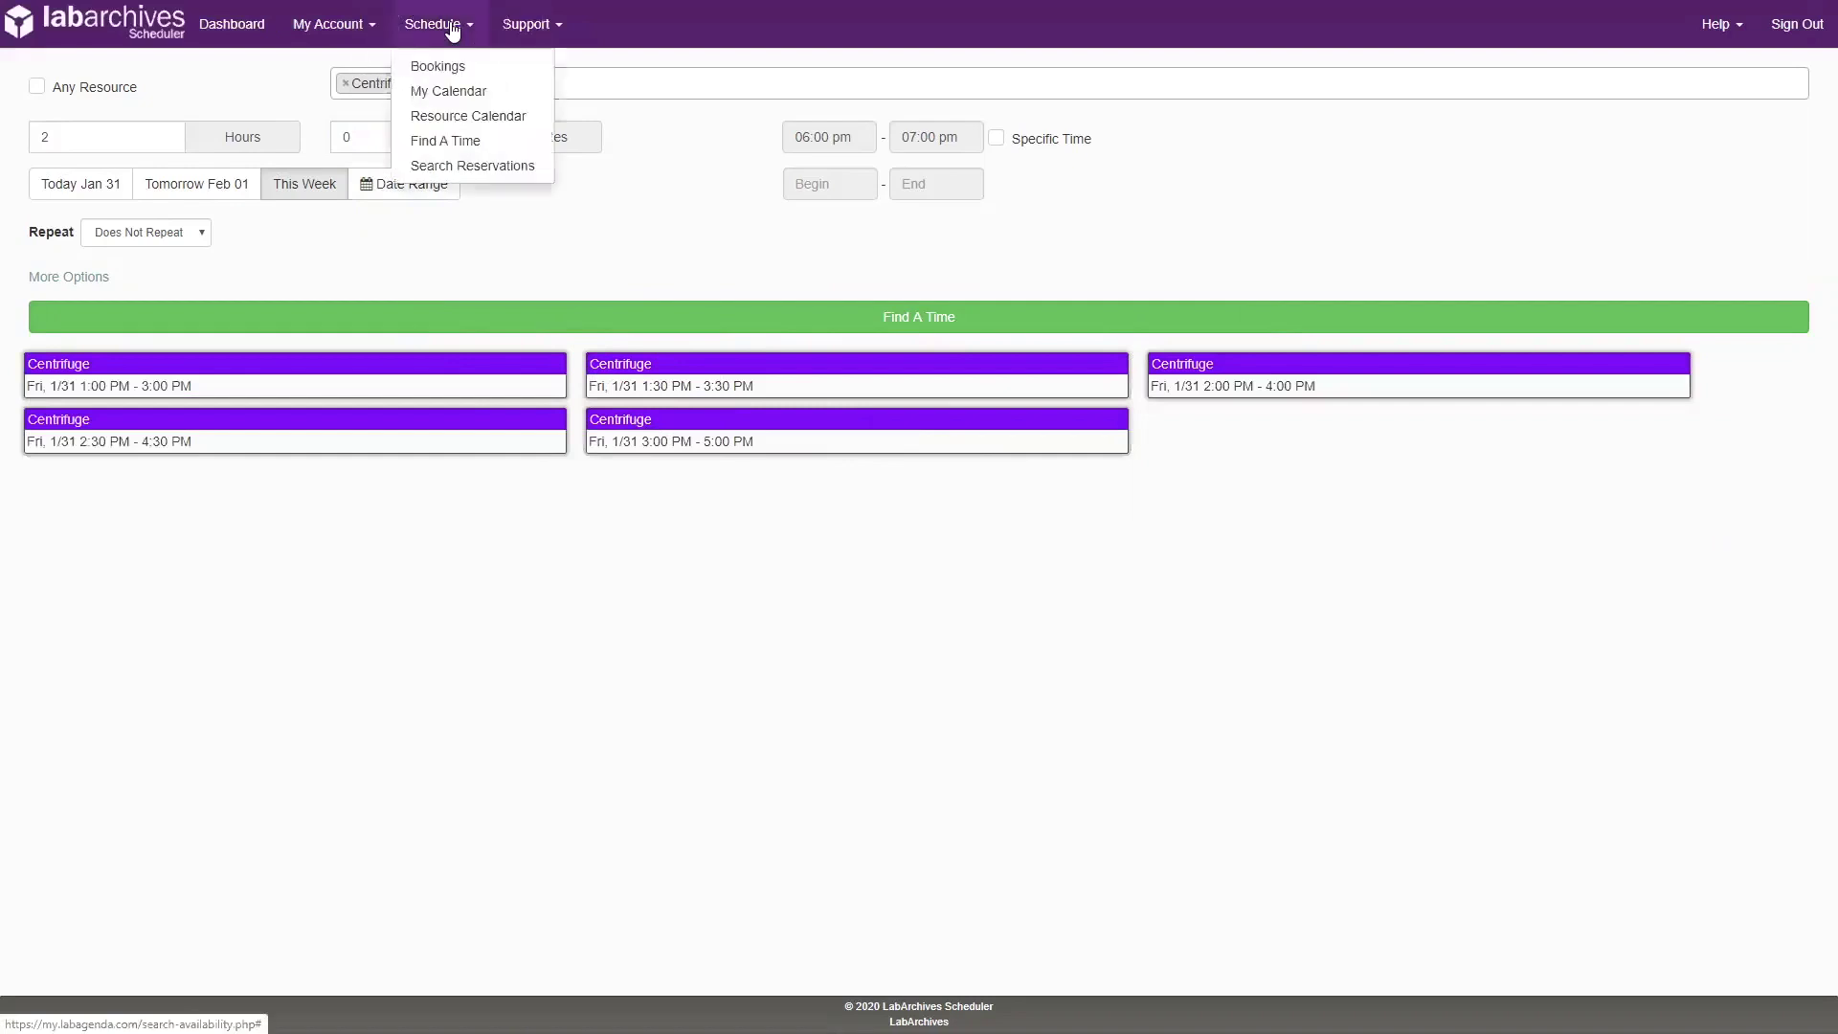
pyautogui.click(510, 170)
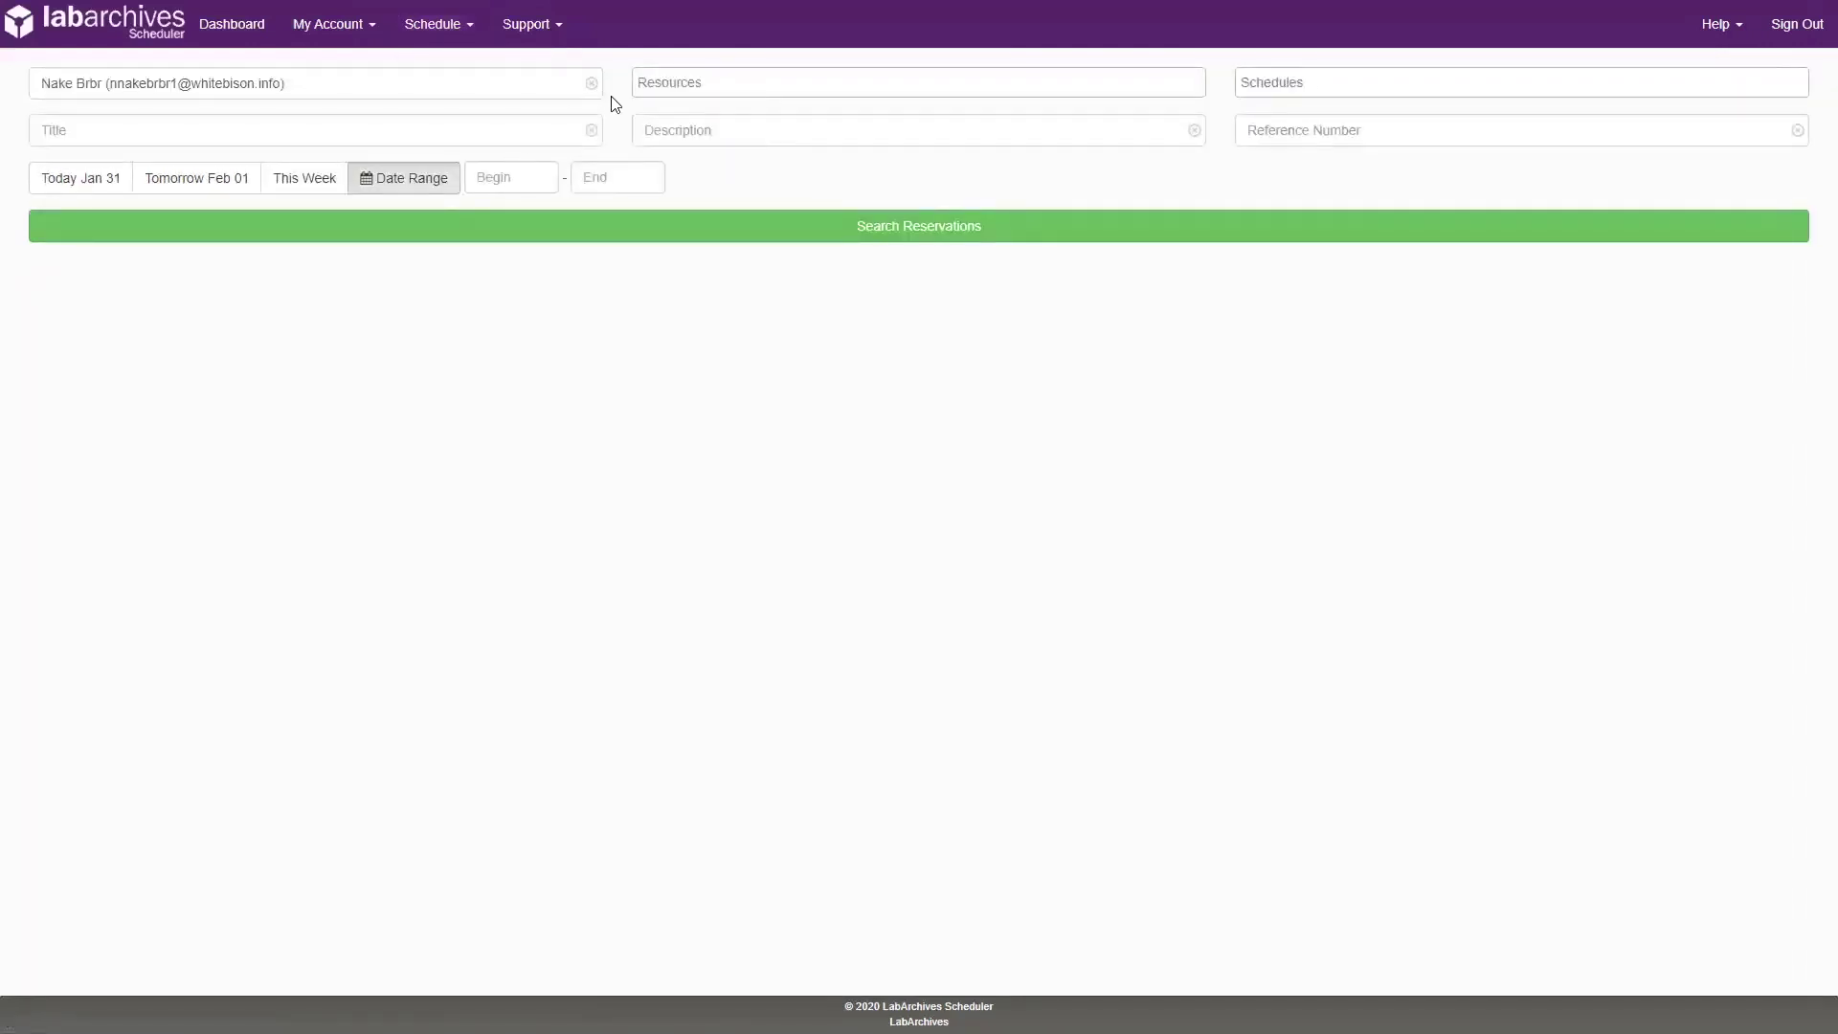
pyautogui.click(585, 85)
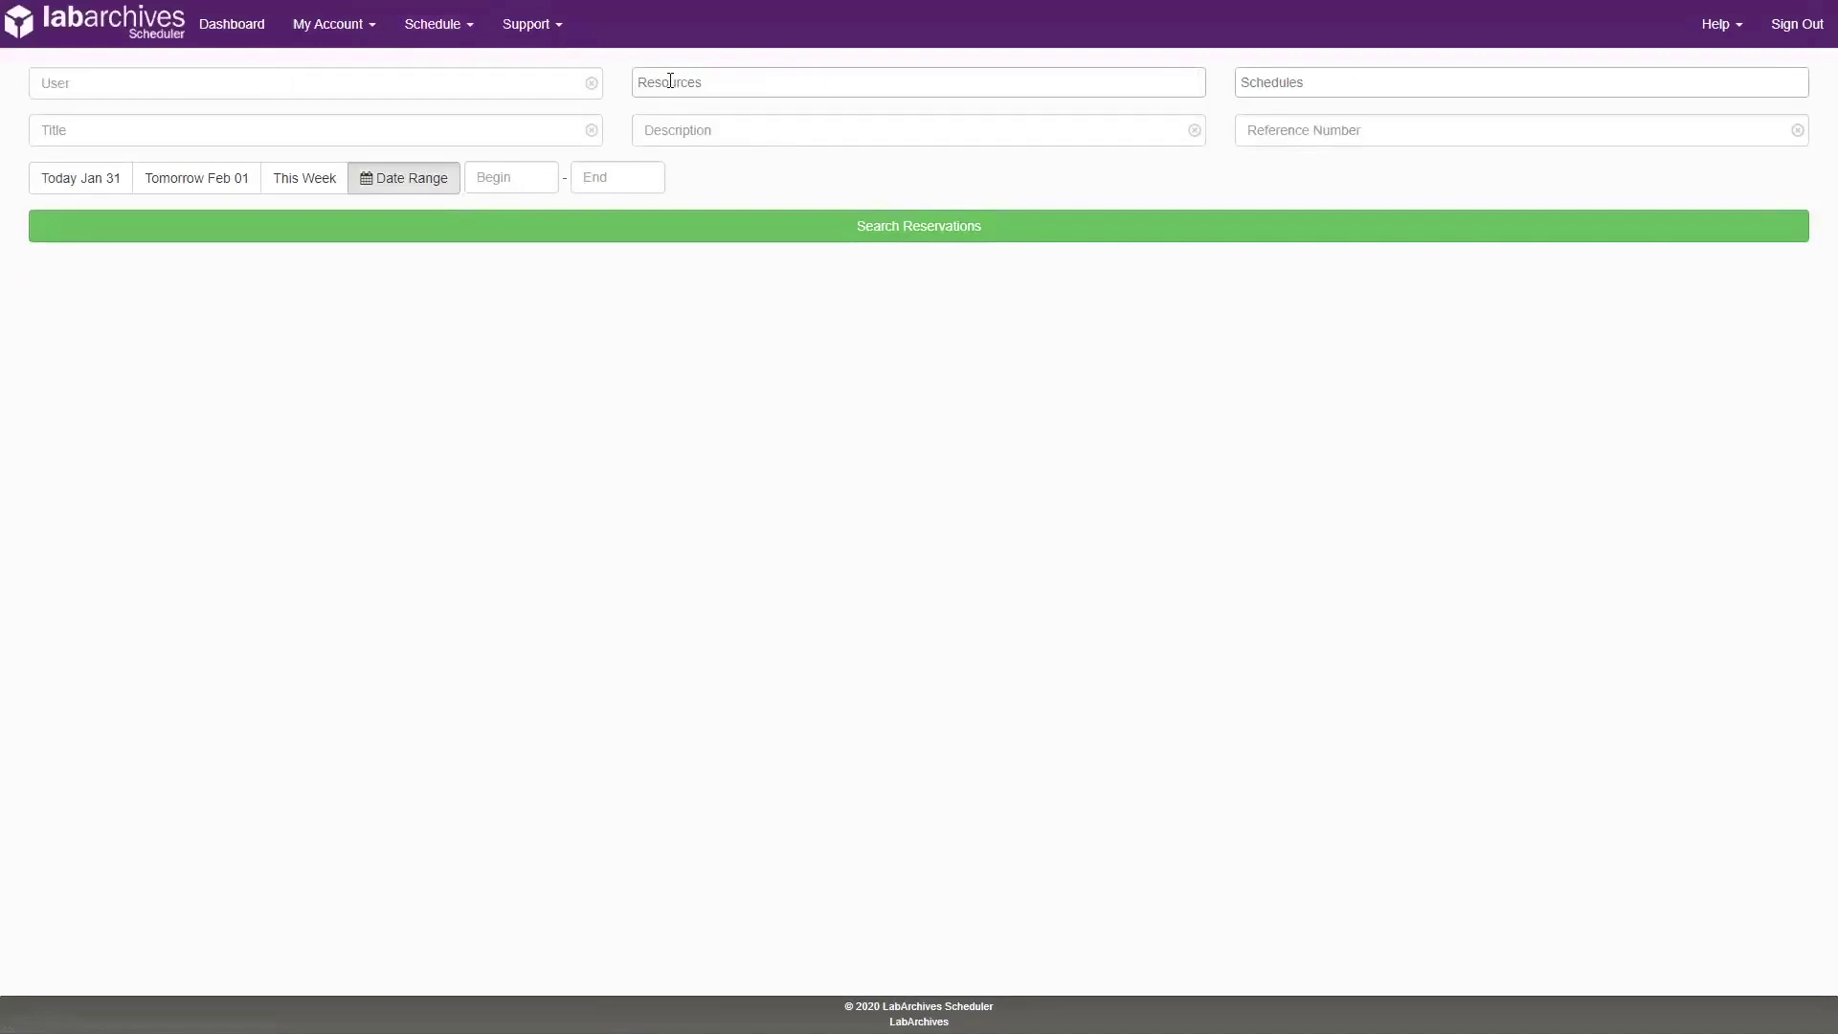
pyautogui.click(670, 82)
pyautogui.click(705, 236)
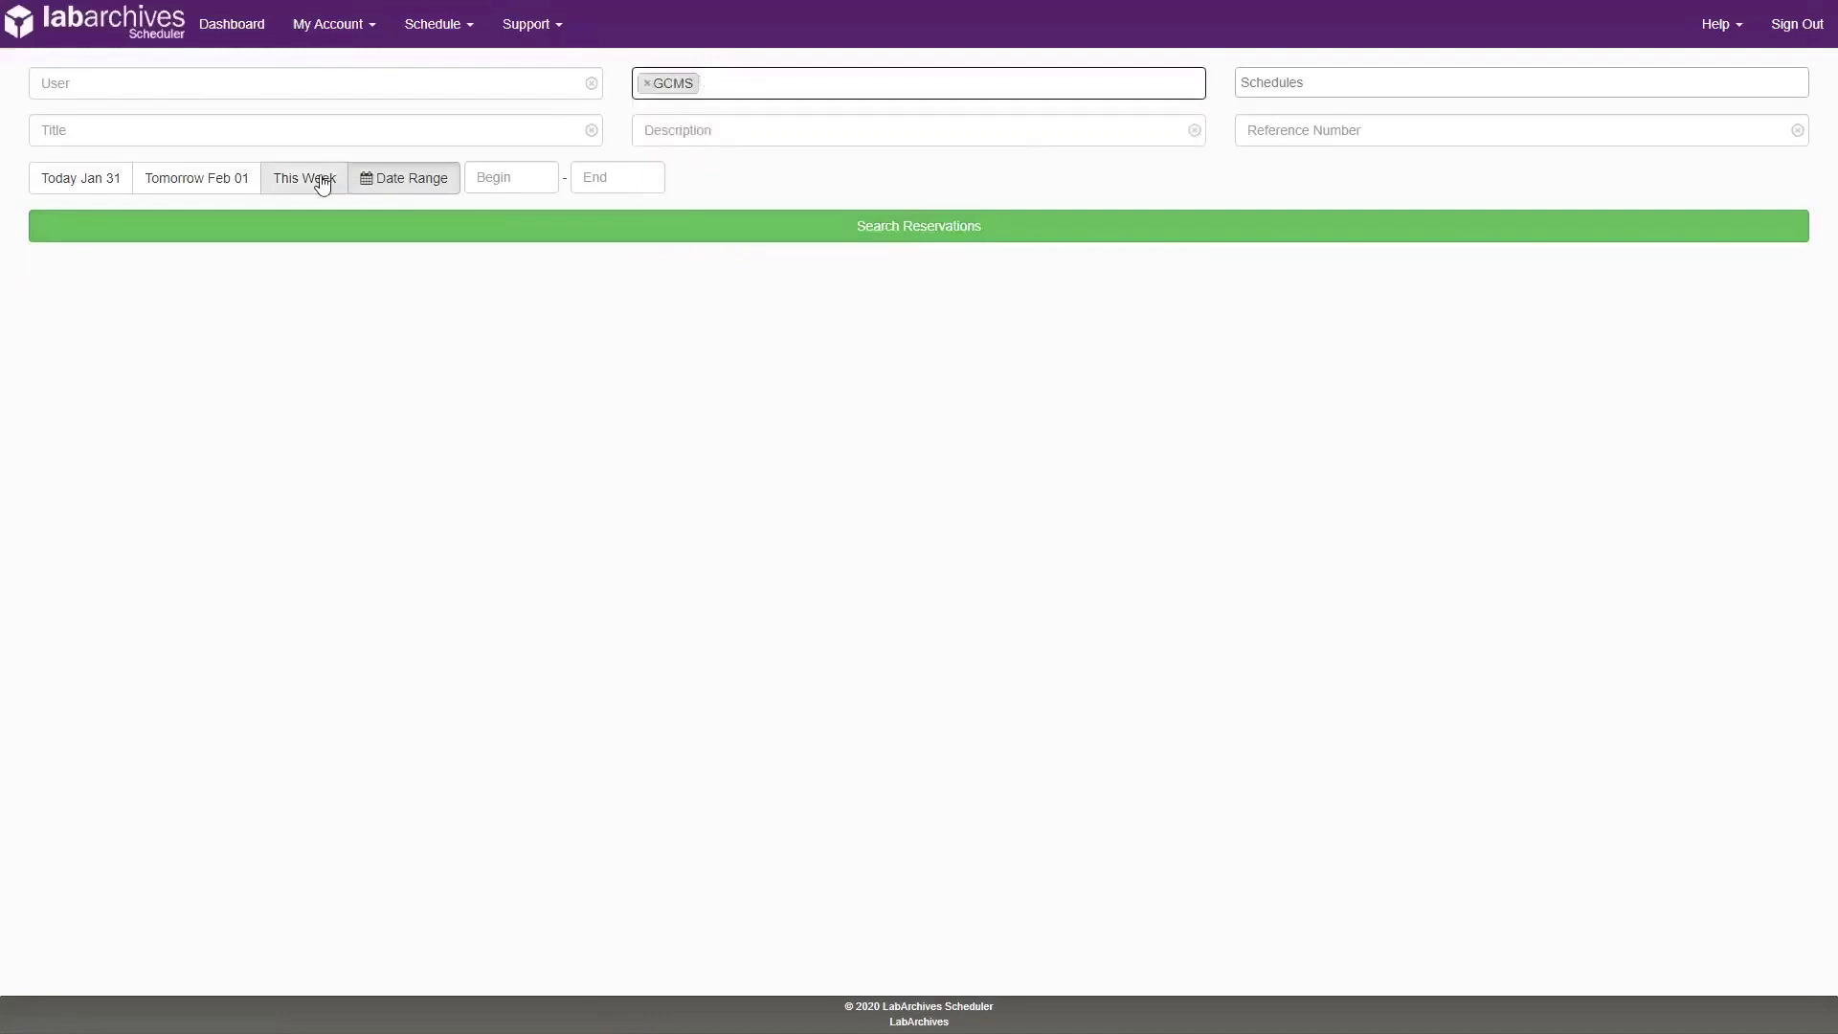
pyautogui.click(753, 73)
pyautogui.click(334, 185)
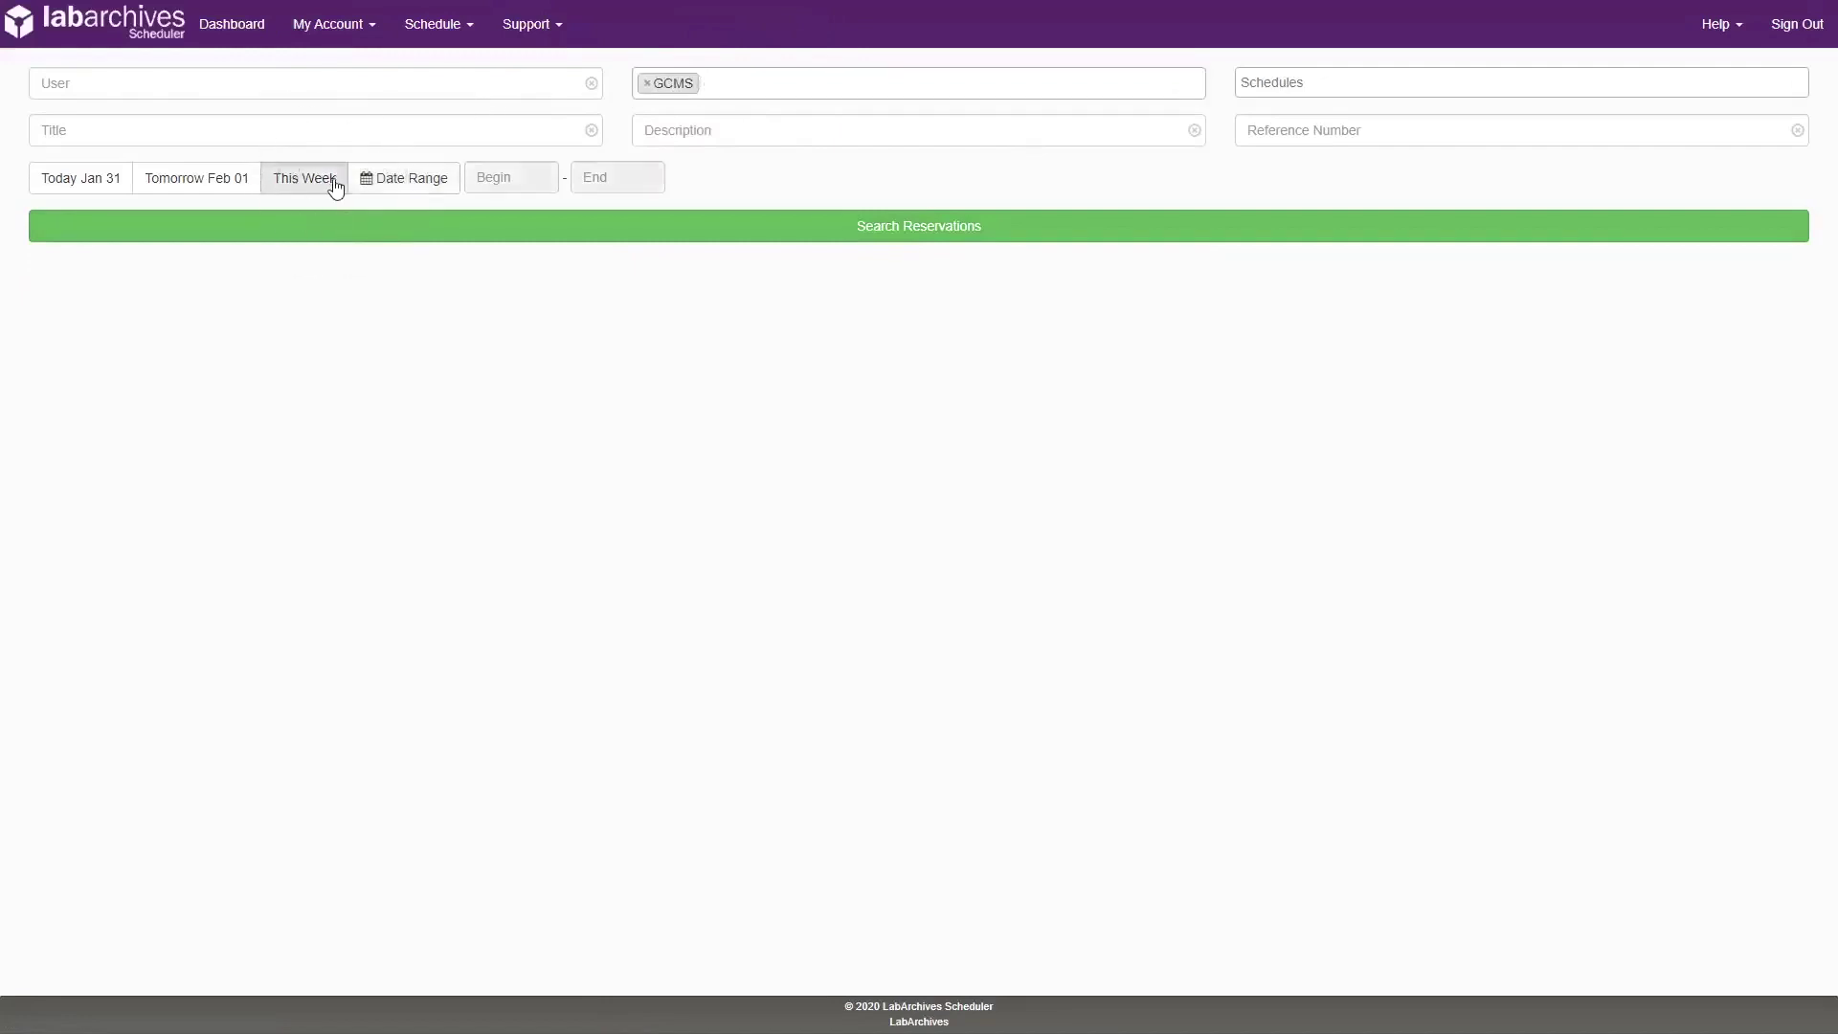
pyautogui.click(923, 247)
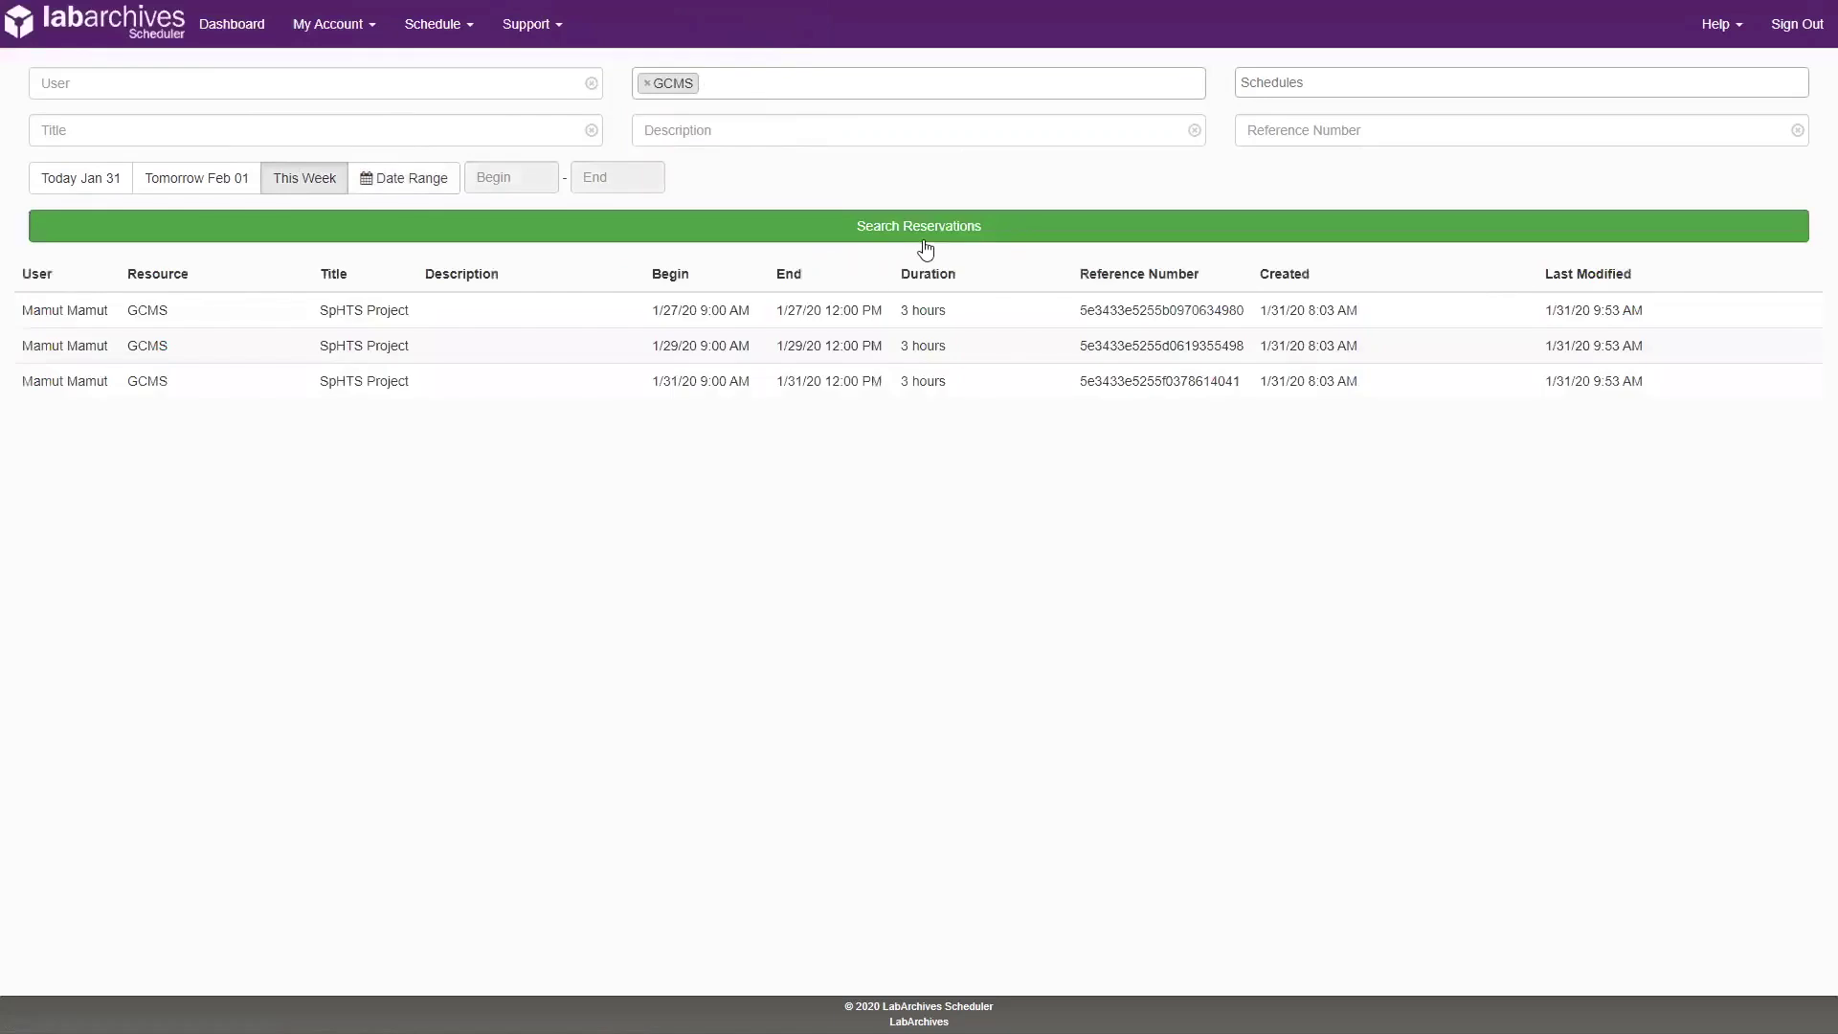